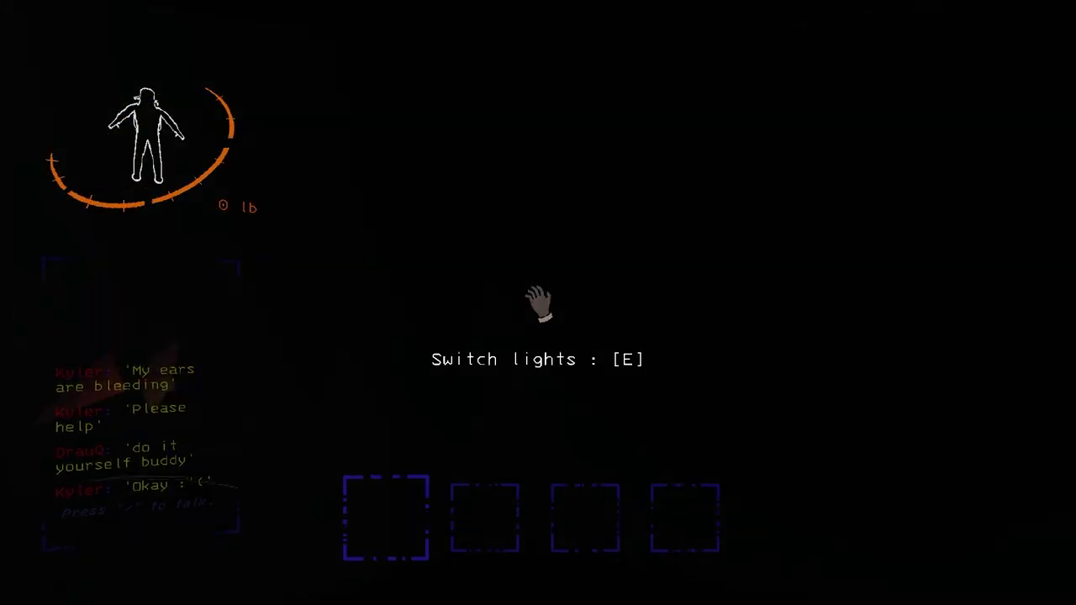
- Turn on the ship's lights, walk to the monitoring console and bring up the crew pause menu
{"action": "key", "text": "e"}
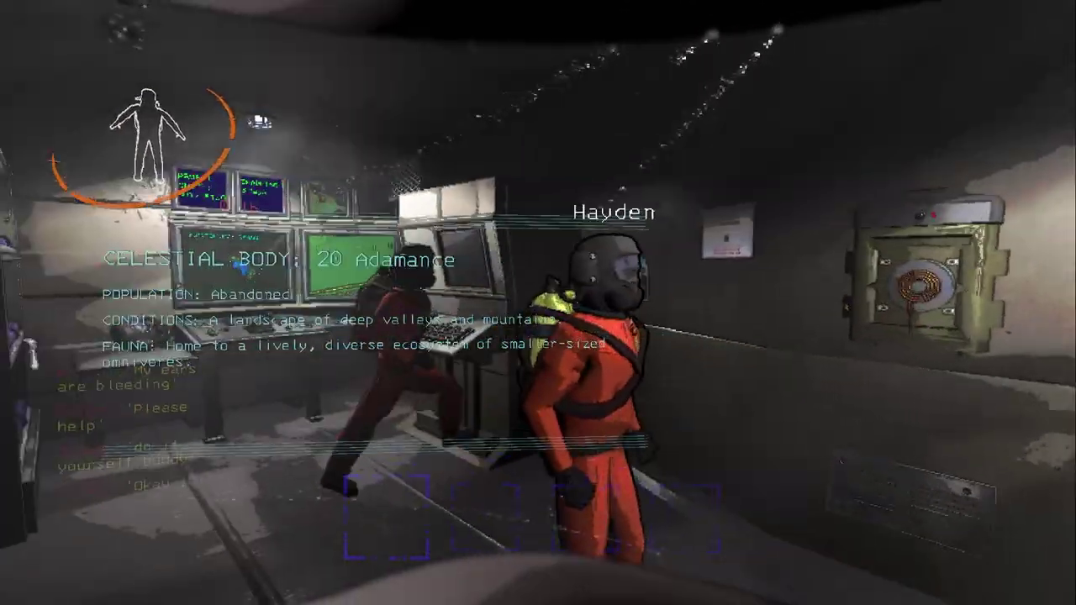
{"action": "key", "text": "w"}
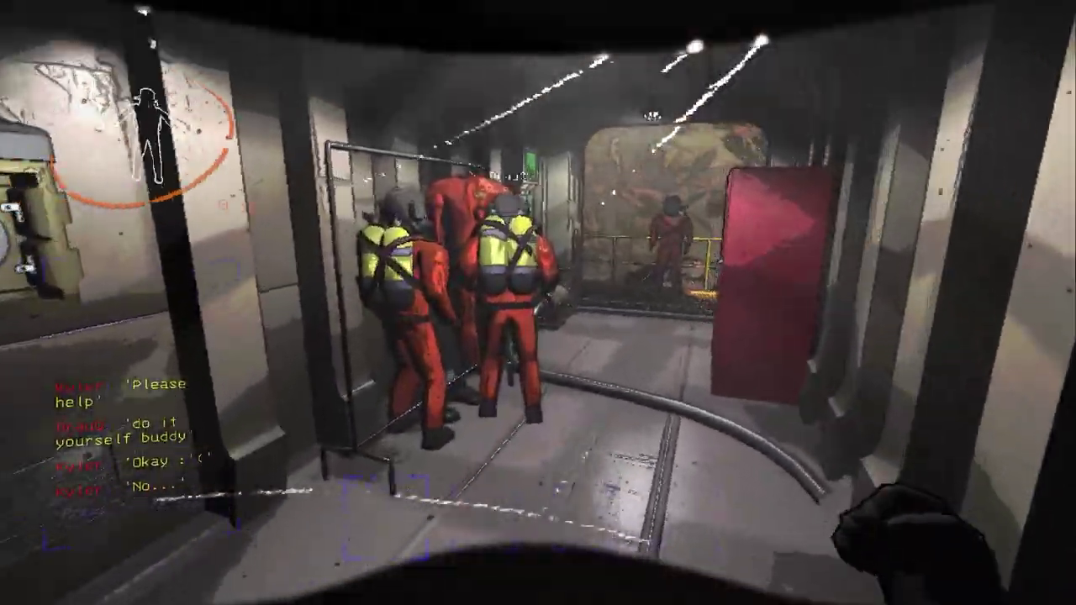
{"action": "key", "text": "Escape"}
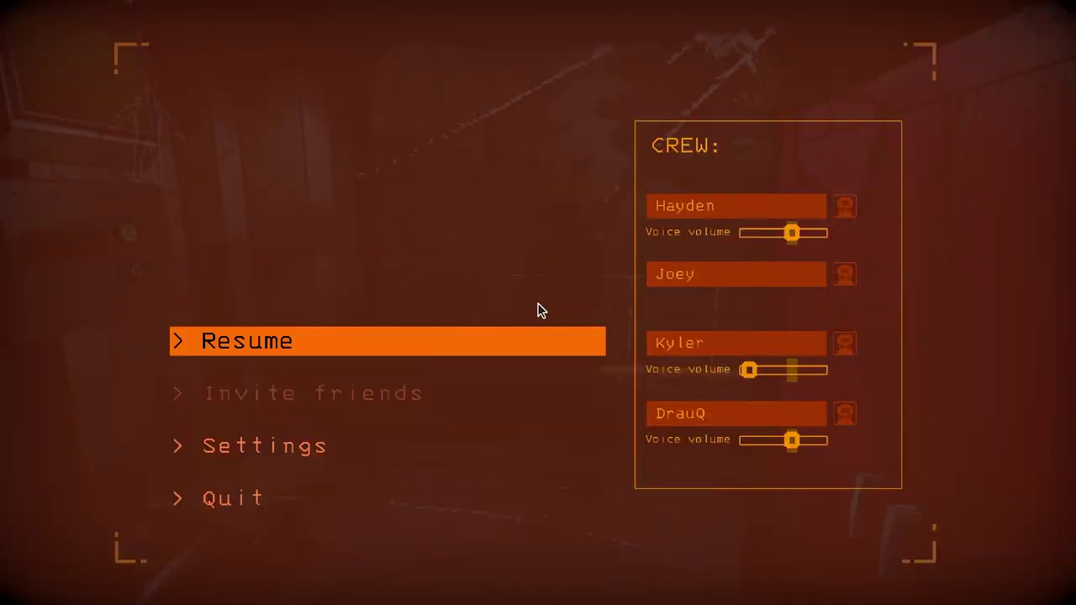
- Resume, wade through the water, pass under the railway bridge and cross the wooden bridge
{"action": "left_click", "coordinate": [473, 341]}
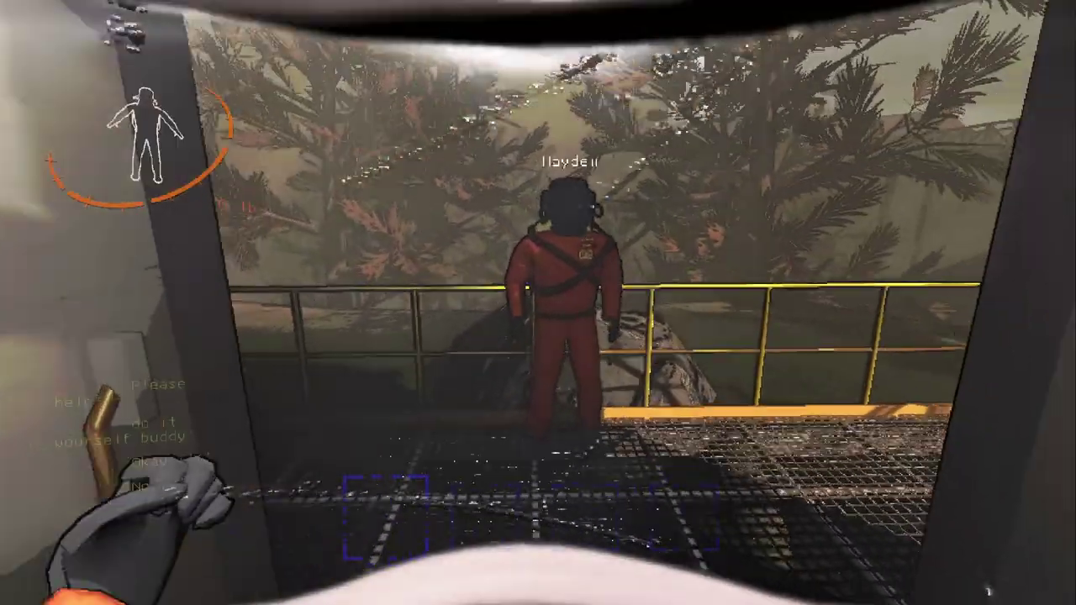
{"action": "key", "text": "w"}
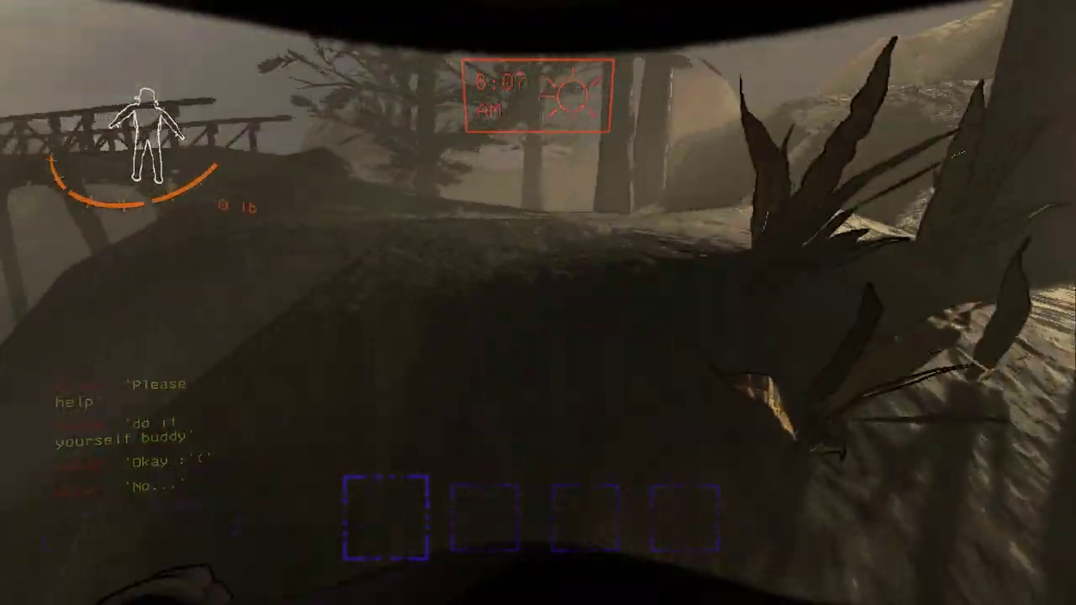
{"action": "key", "text": "w"}
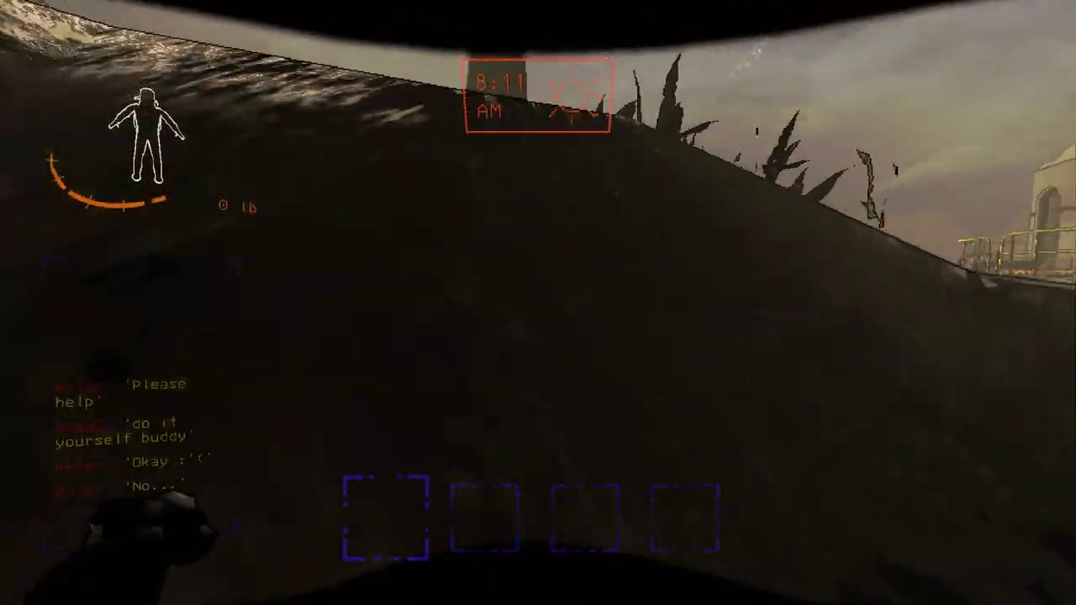
{"action": "key", "text": "w"}
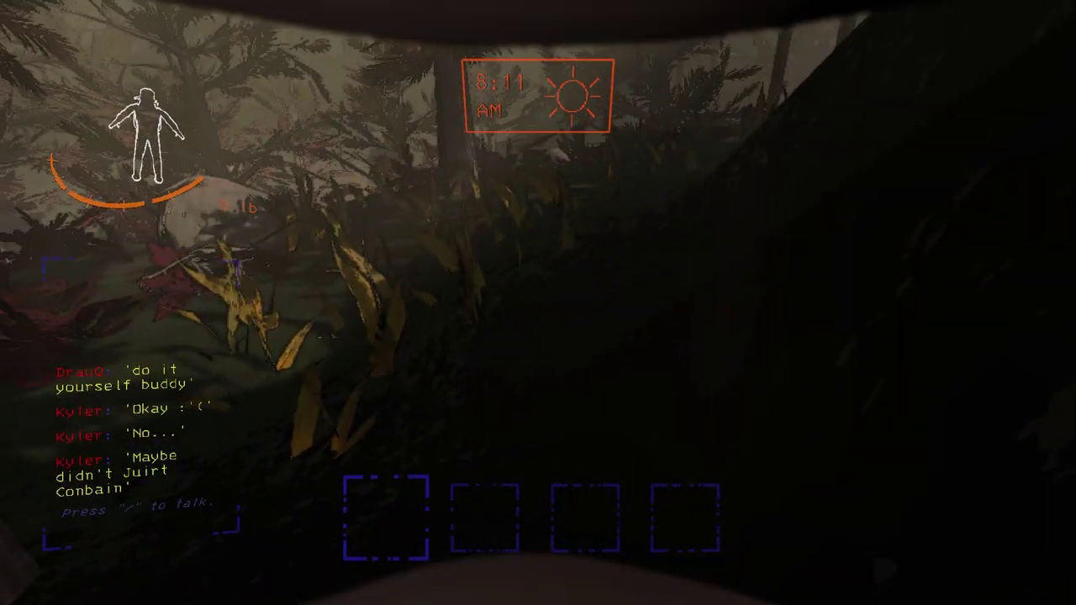
{"action": "key", "text": "w"}
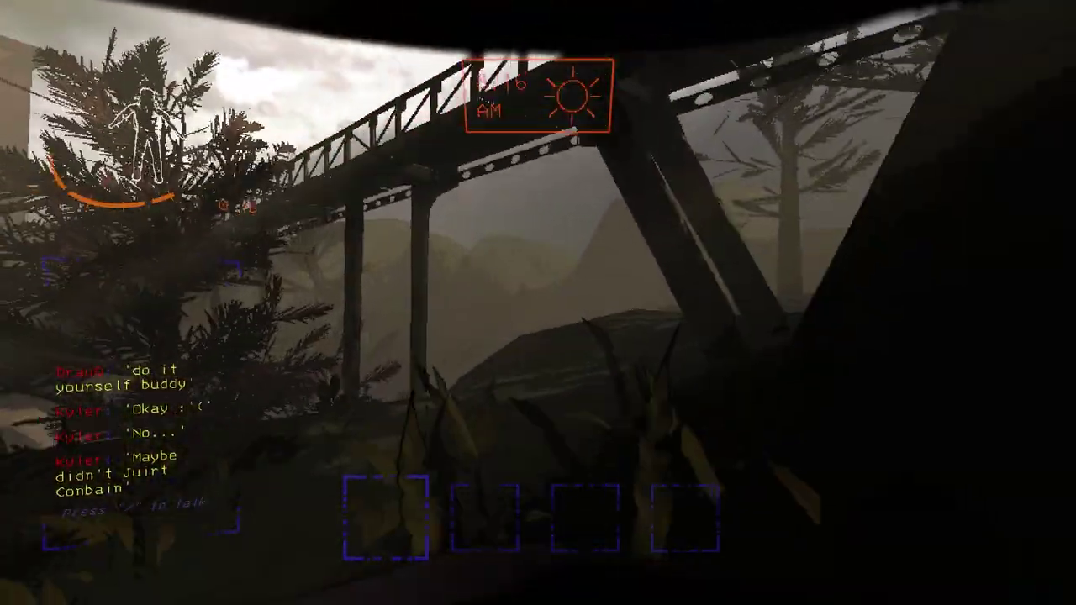
{"action": "key", "text": "w"}
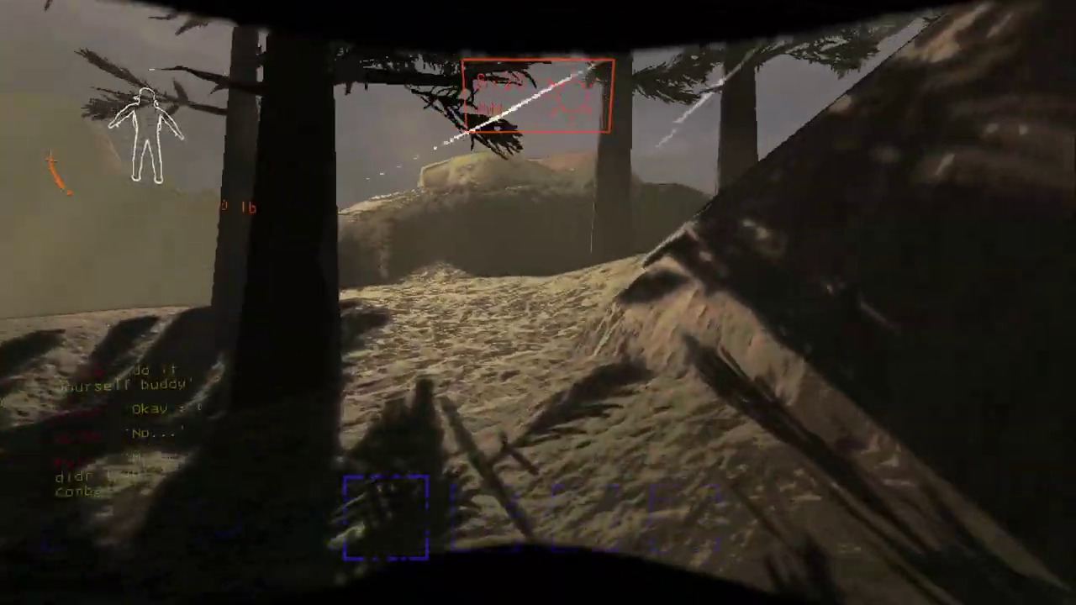
{"action": "key", "text": "w"}
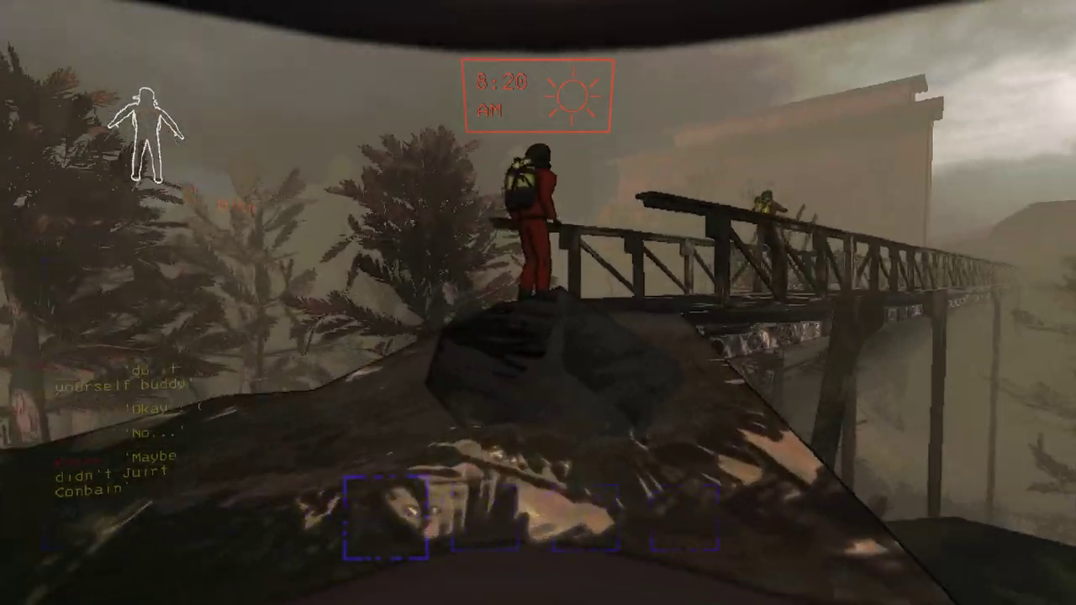
{"action": "key", "text": "w"}
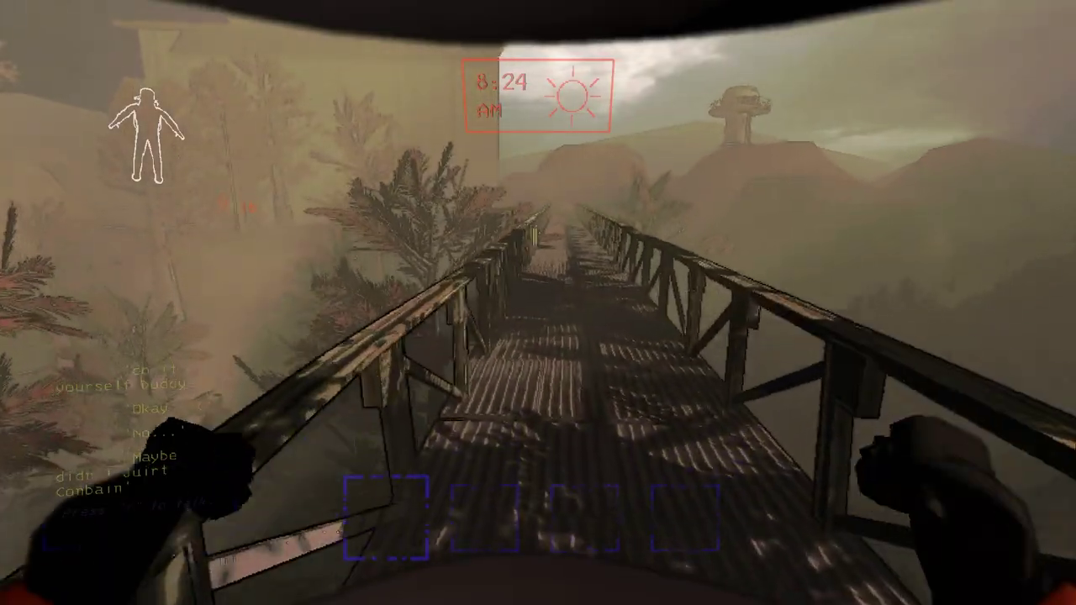
{"action": "key", "text": "w"}
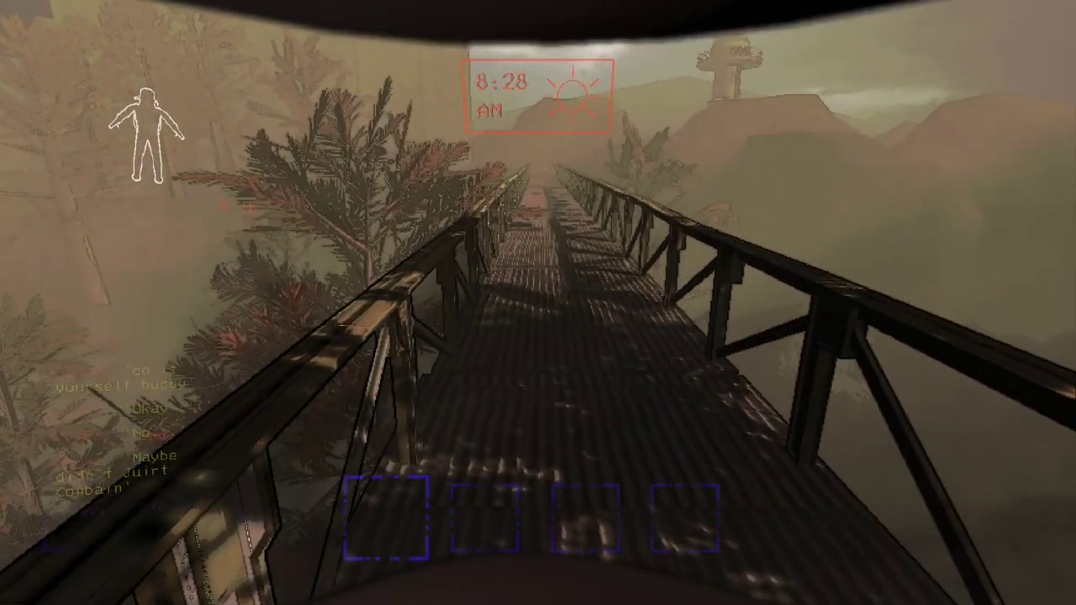
- Walk past the dark wooden building and through red foliage to the facility door
{"action": "key", "text": "s"}
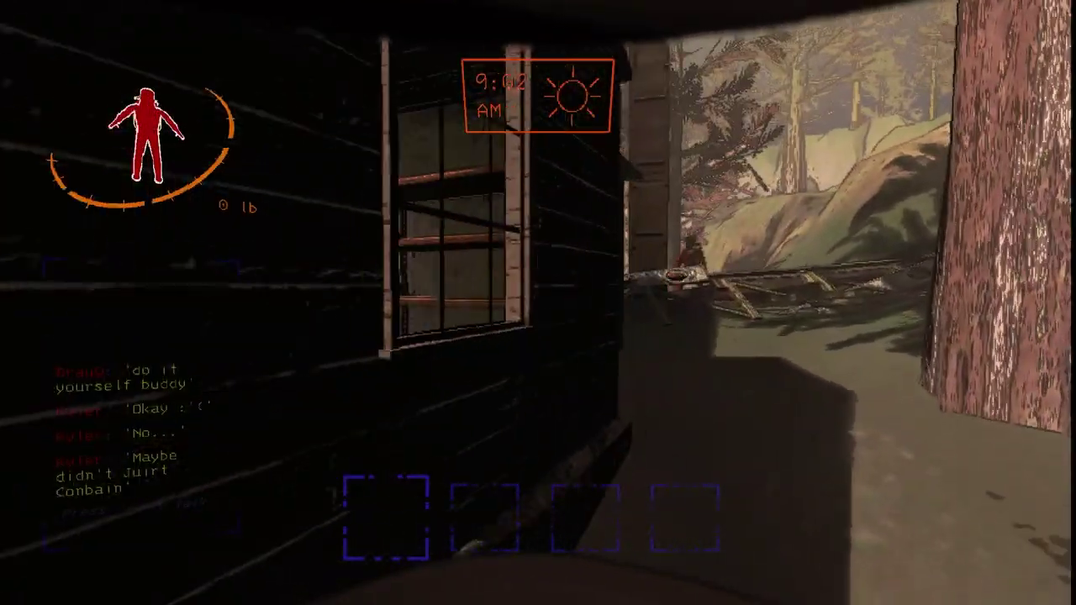
{"action": "key", "text": "w"}
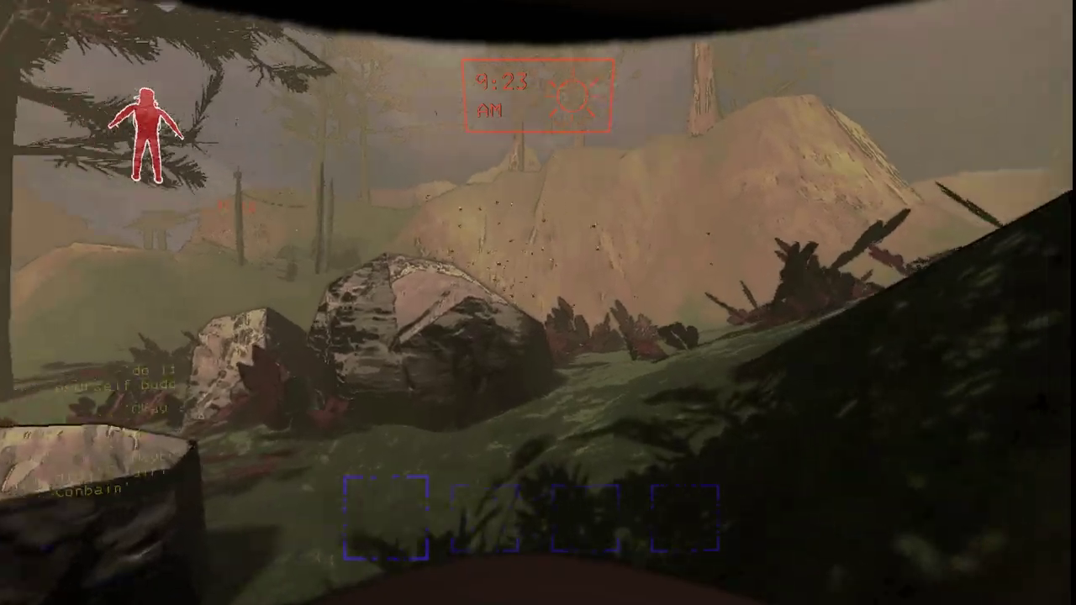
{"action": "key", "text": "w"}
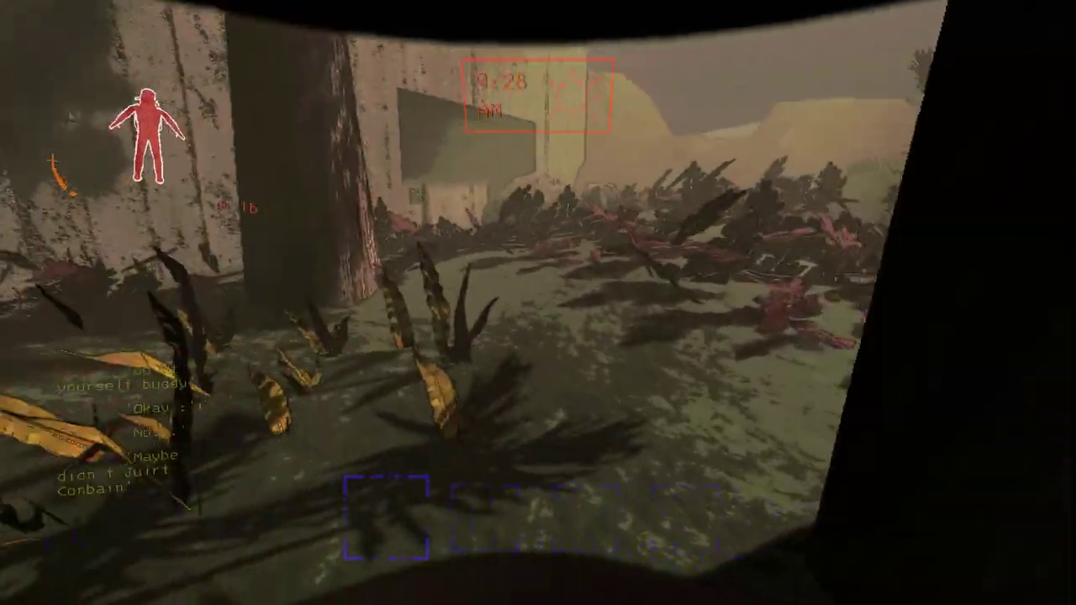
{"action": "key", "text": "Escape"}
{"action": "key", "text": "Escape"}
{"action": "key", "text": "w"}
{"action": "key", "text": "w"}
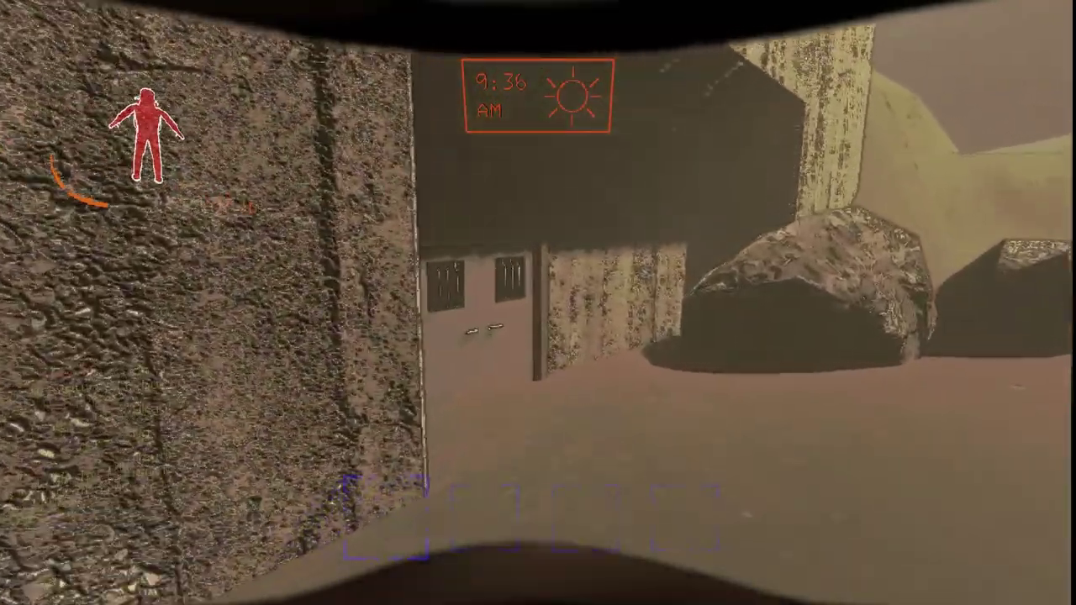
- Enter the facility and move past the shelving, catwalk and adjoining dark rooms
{"action": "key", "text": "e"}
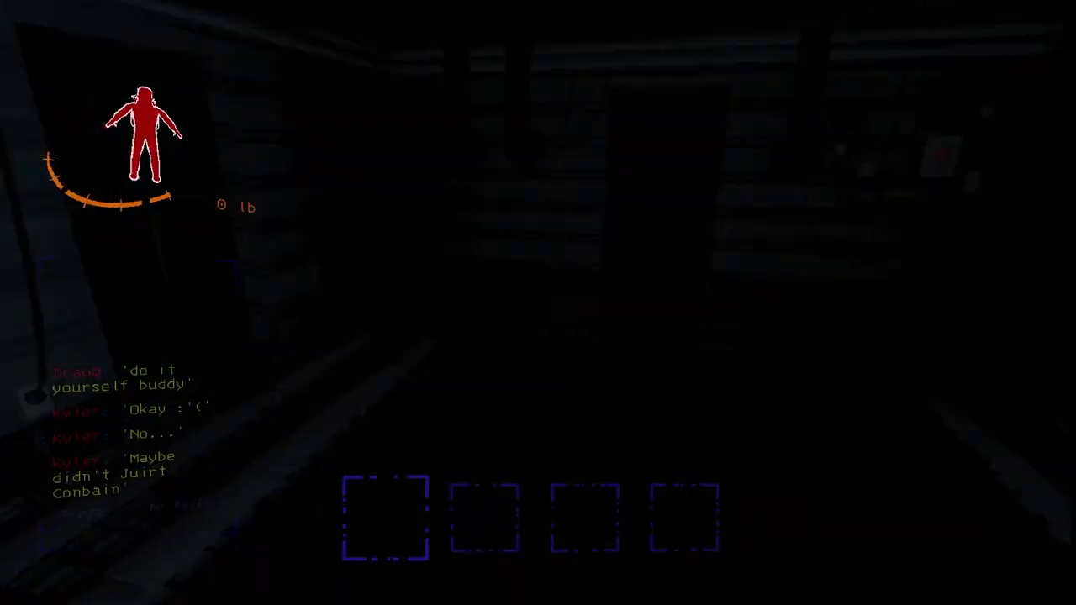
{"action": "key", "text": "w"}
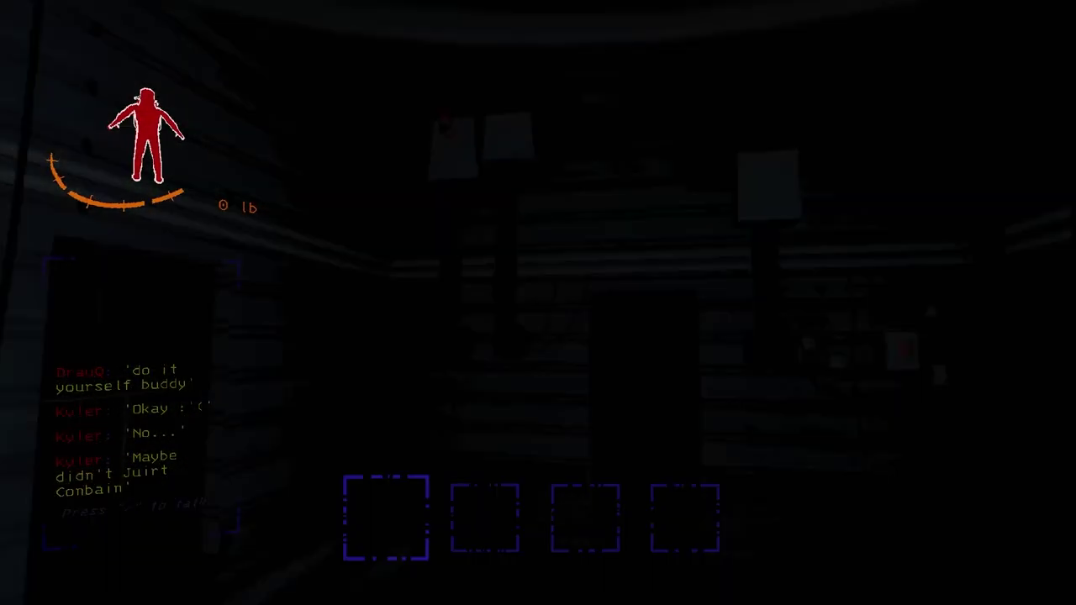
{"action": "key", "text": "w"}
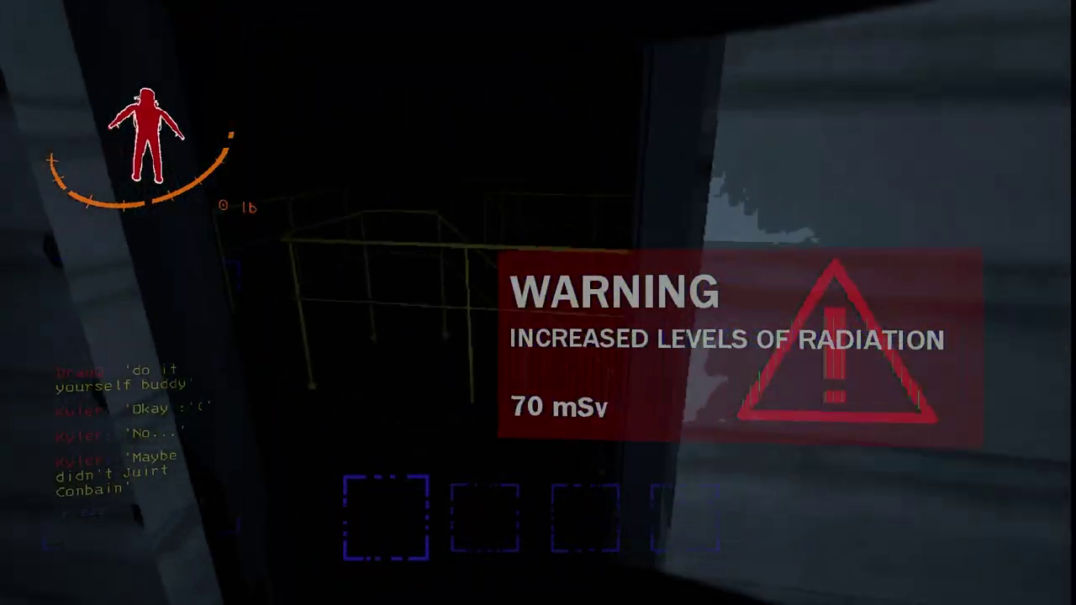
{"action": "key", "text": "w"}
{"action": "key", "text": "s"}
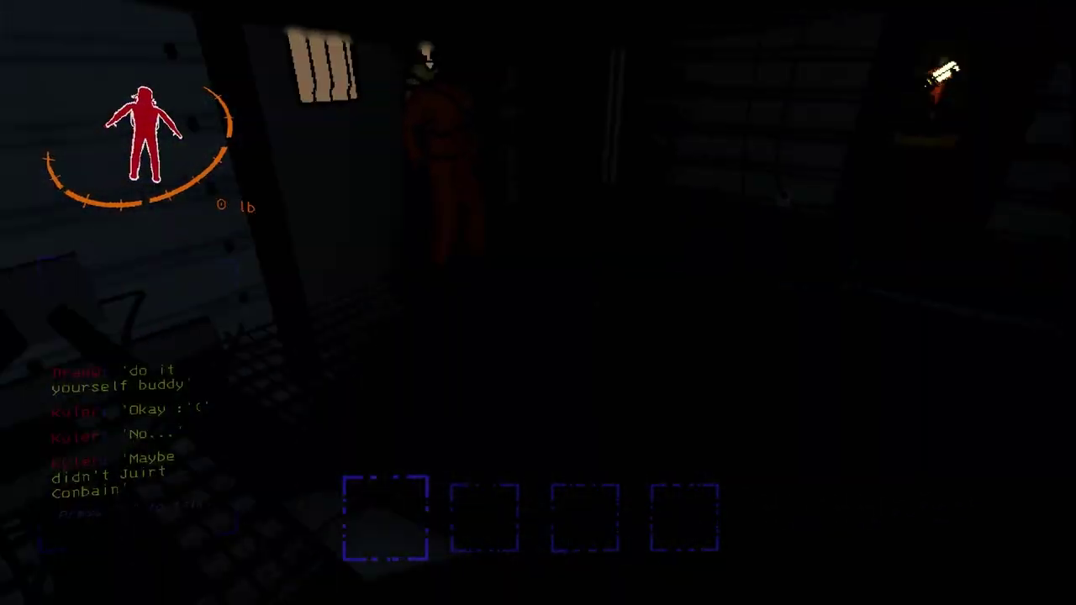
{"action": "key", "text": "w"}
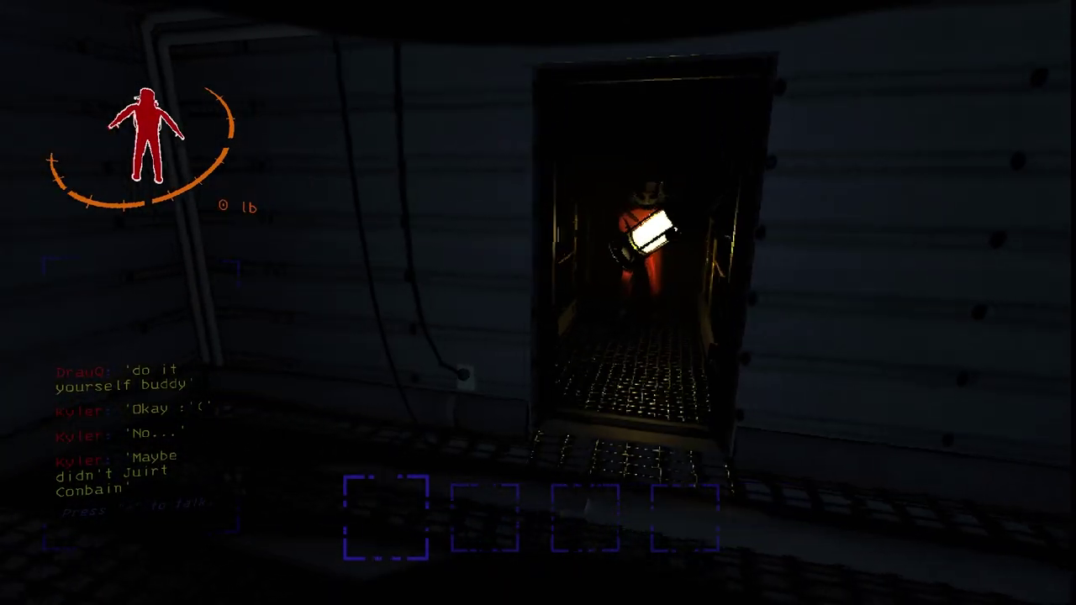
{"action": "key", "text": "w"}
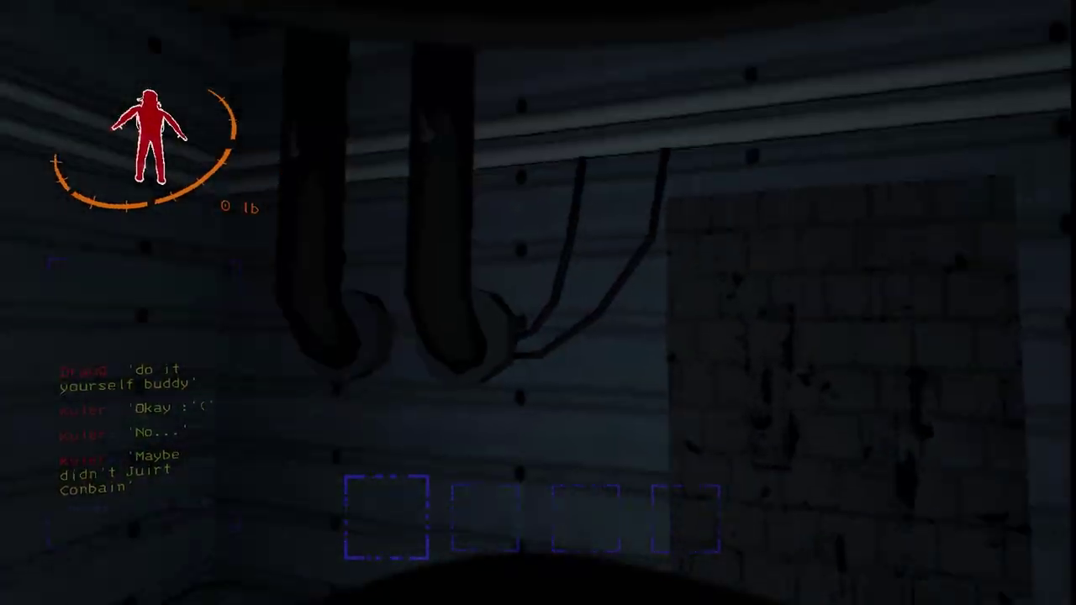
{"action": "key", "text": "w"}
{"action": "key", "text": "w"}
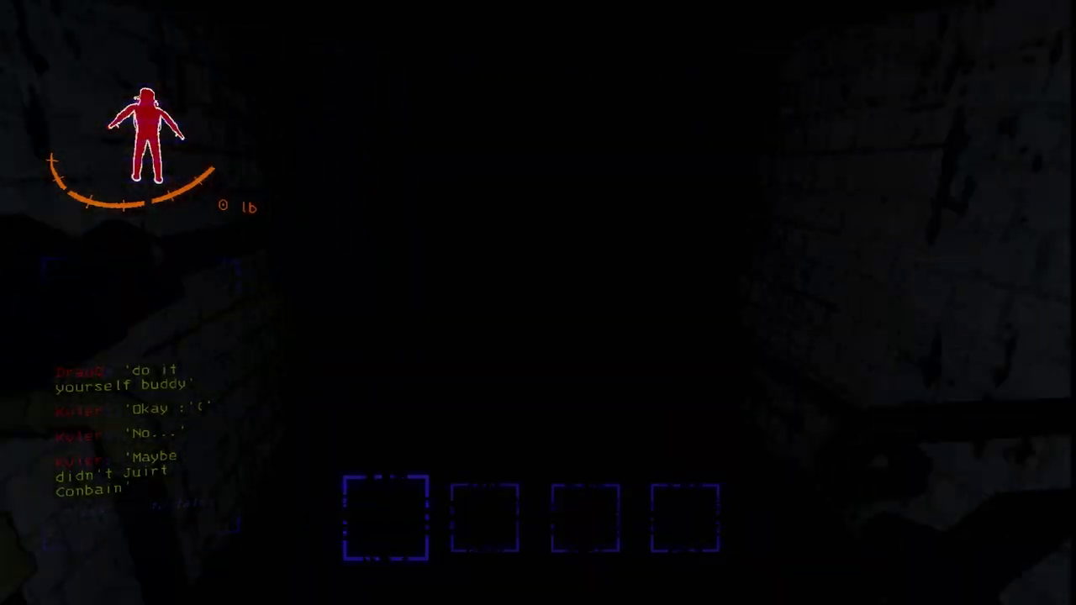
- Scan the dark room by the brick wall, then go through the barred door
{"action": "key", "text": "w"}
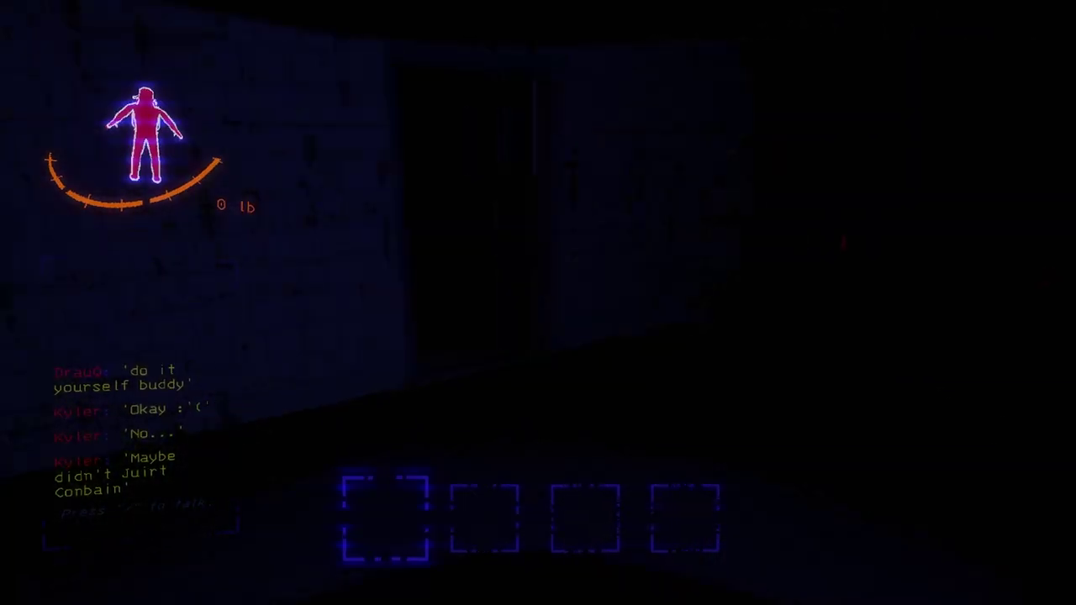
{"action": "key", "text": "w"}
{"action": "right_click", "coordinate": [537, 303]}
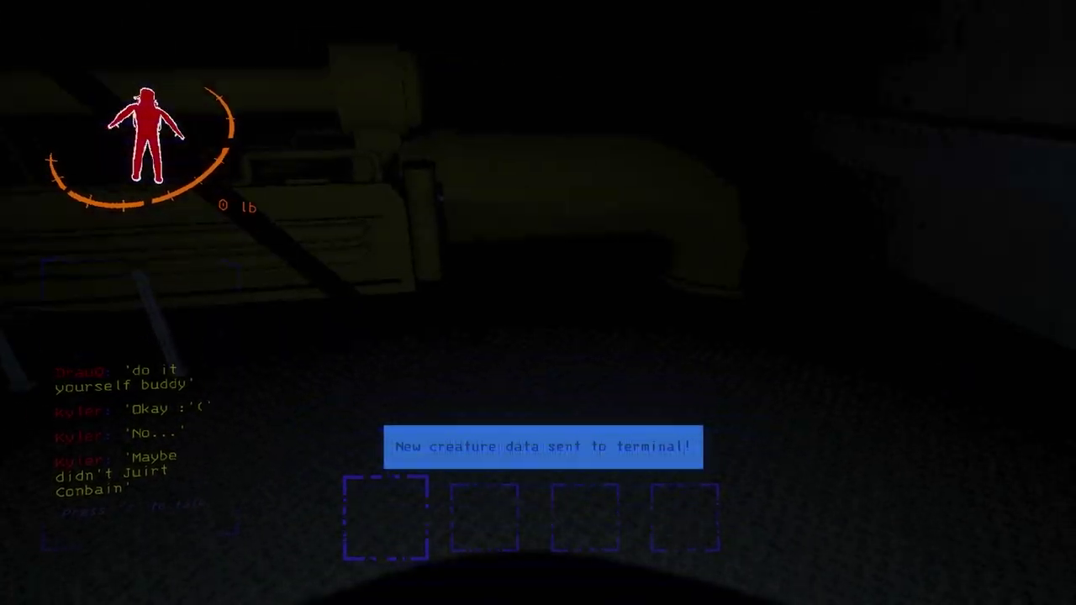
{"action": "key", "text": "w"}
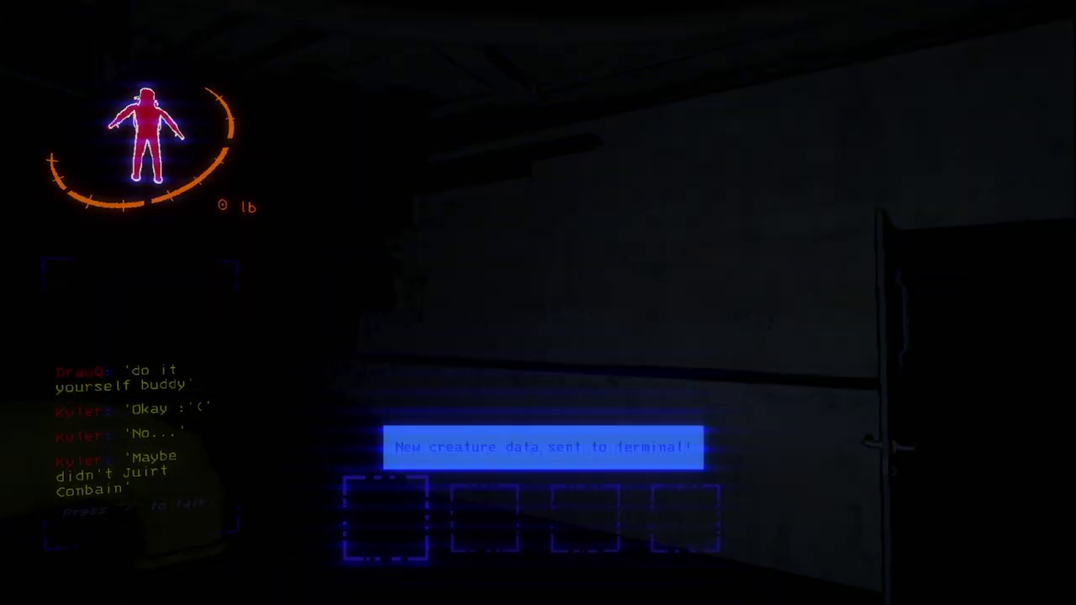
{"action": "key", "text": "w"}
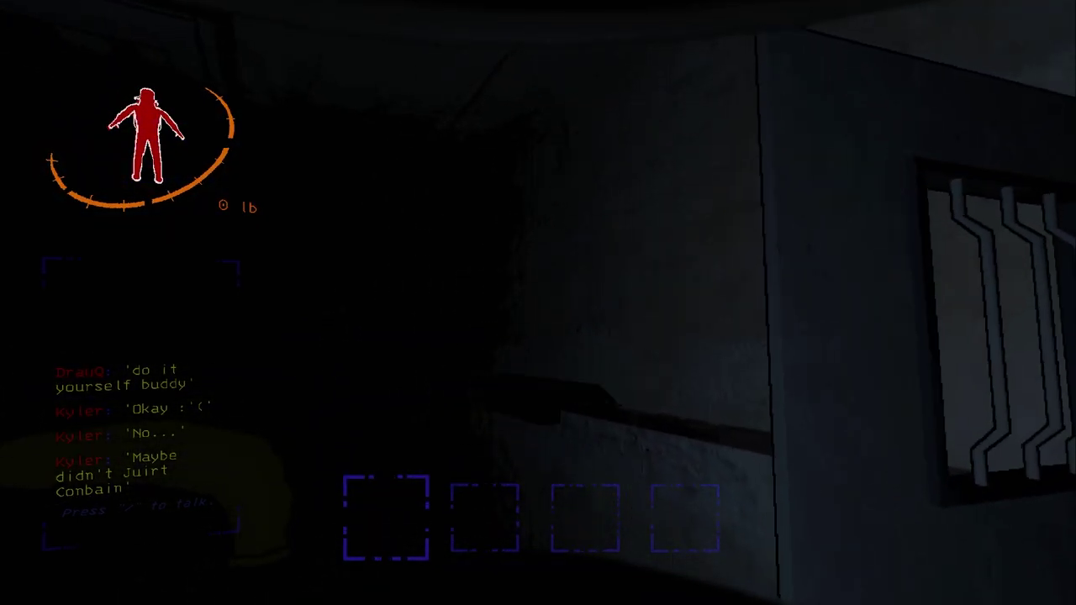
{"action": "key", "text": "e"}
{"action": "key", "text": "w"}
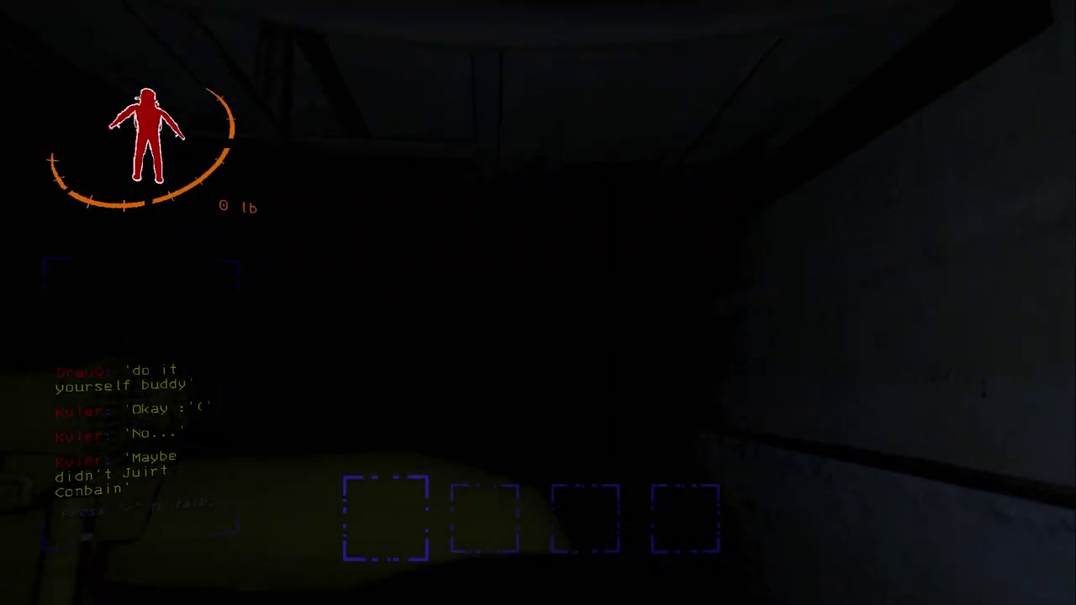
- Follow the dark corridor through another door, the brick corridor and down the stairwell
{"action": "key", "text": "w"}
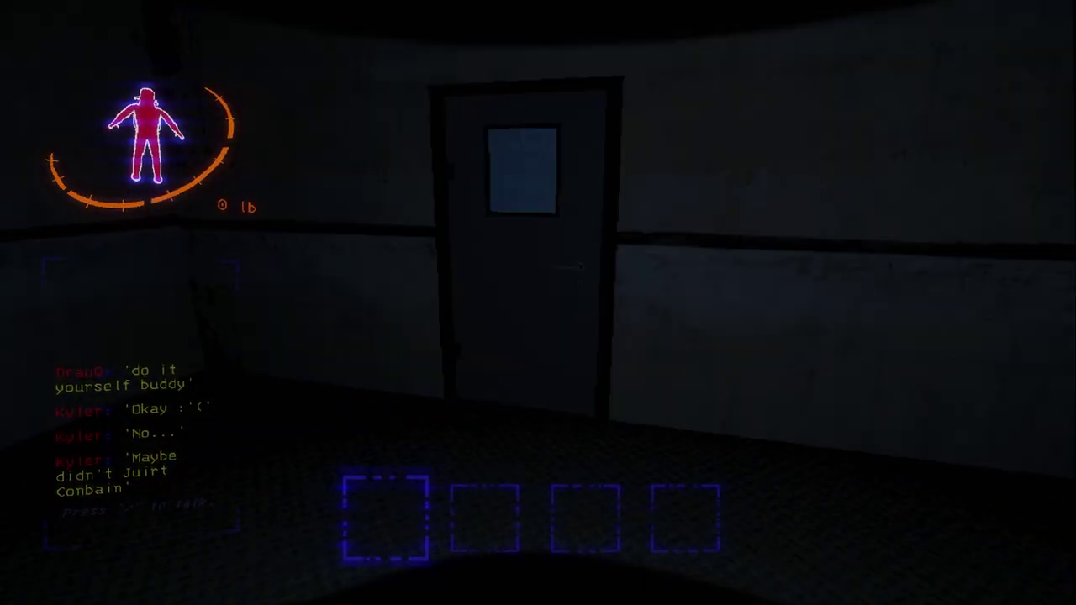
{"action": "key", "text": "w"}
{"action": "key", "text": "e"}
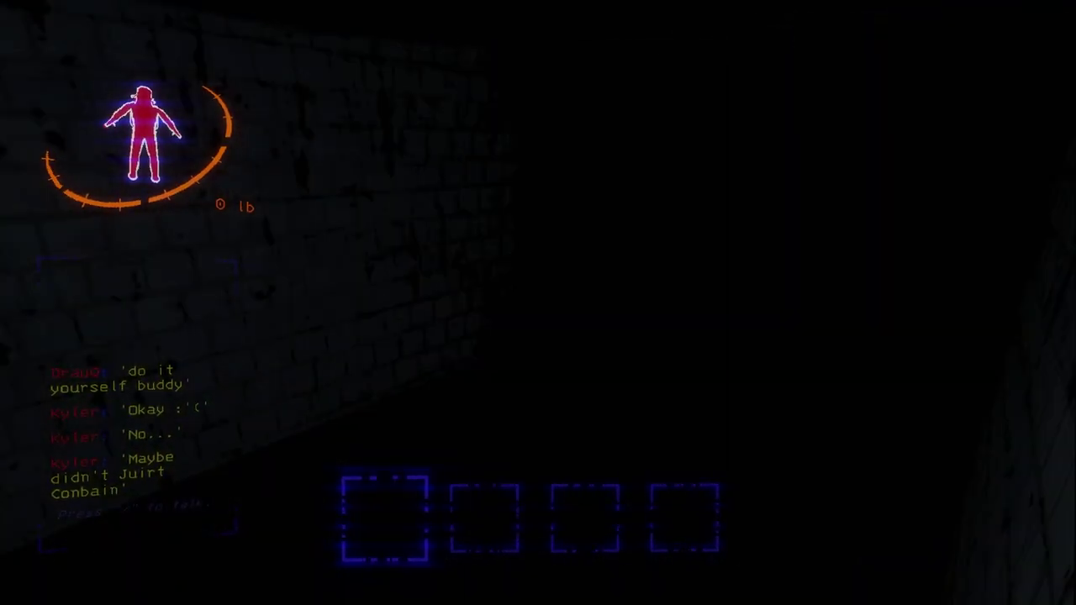
{"action": "key", "text": "w"}
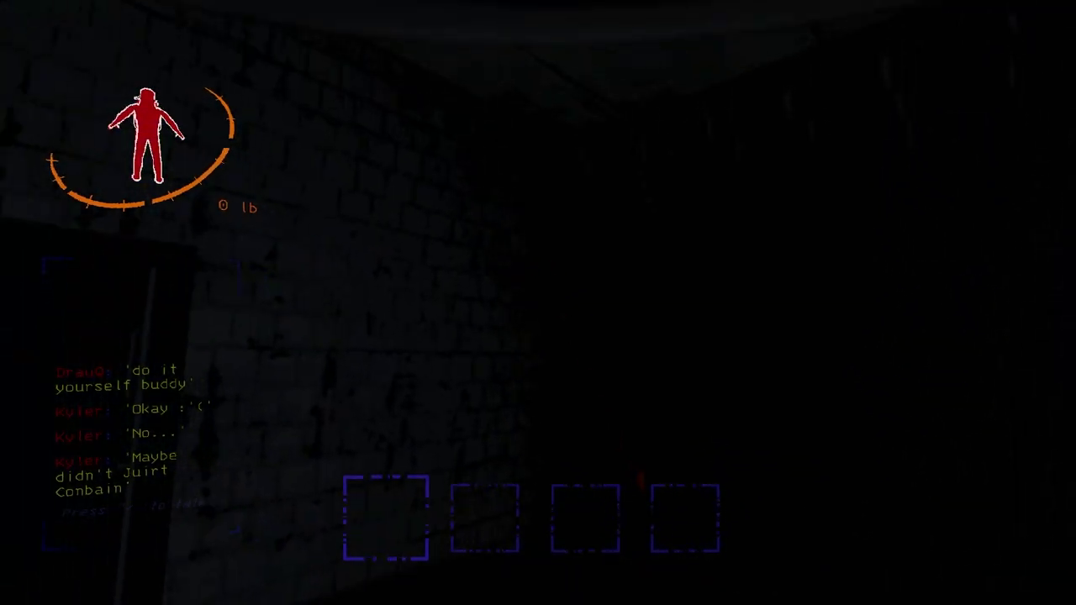
{"action": "key", "text": "w"}
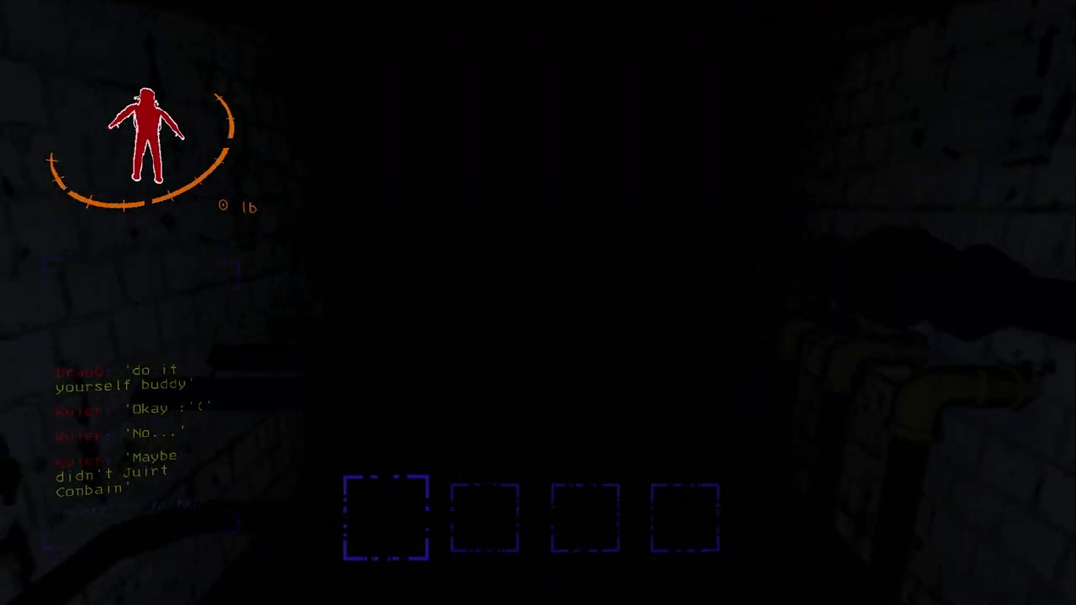
{"action": "key", "text": "w"}
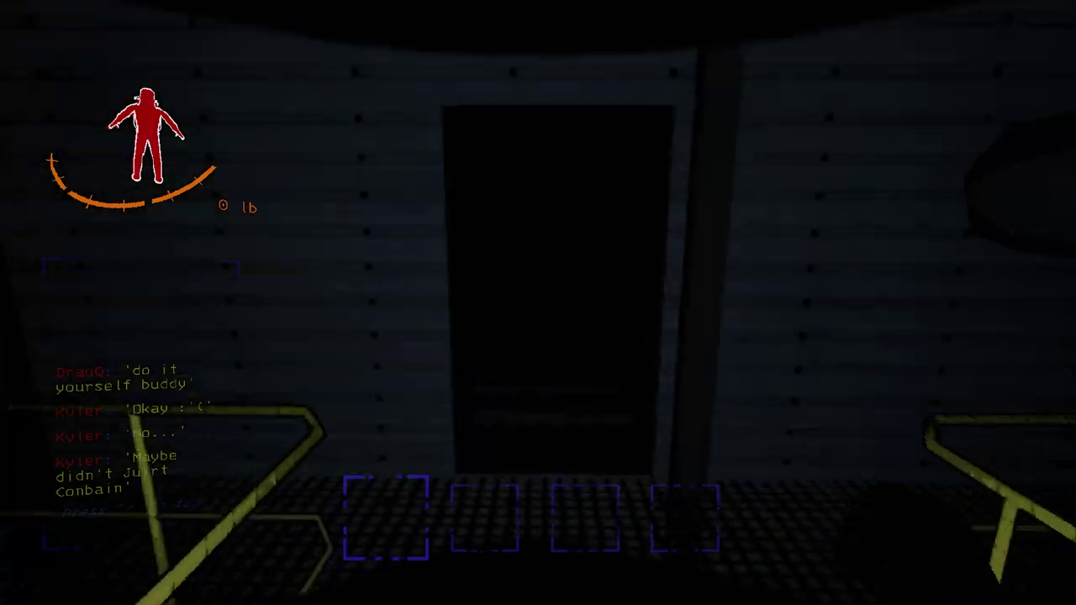
- Exit through the main door and push through the red bushes into the forest
{"action": "key", "text": "w"}
{"action": "key", "text": "e"}
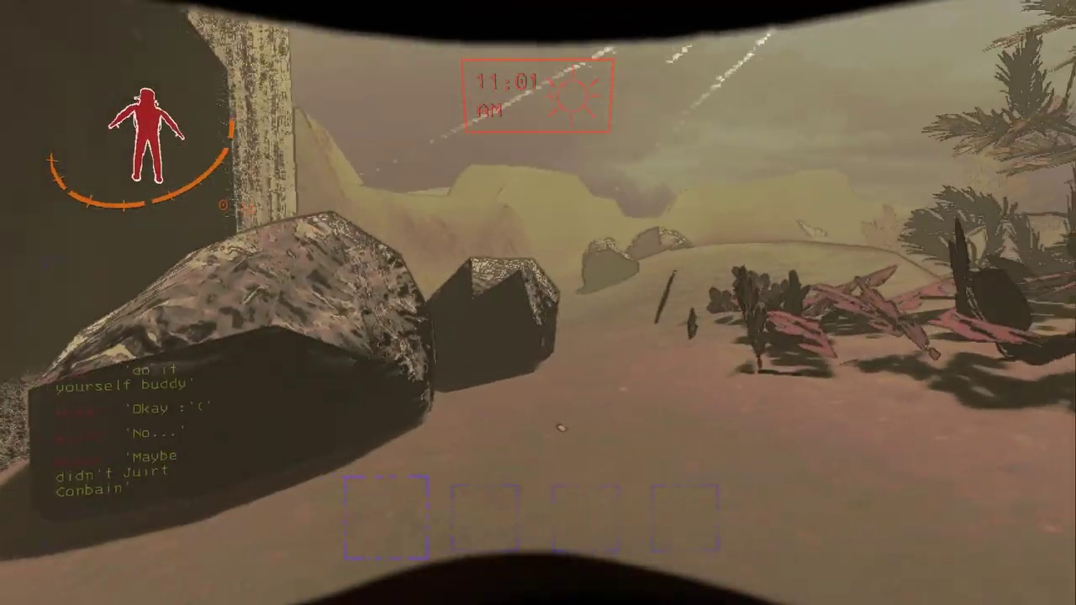
{"action": "key", "text": "w"}
{"action": "key", "text": "w"}
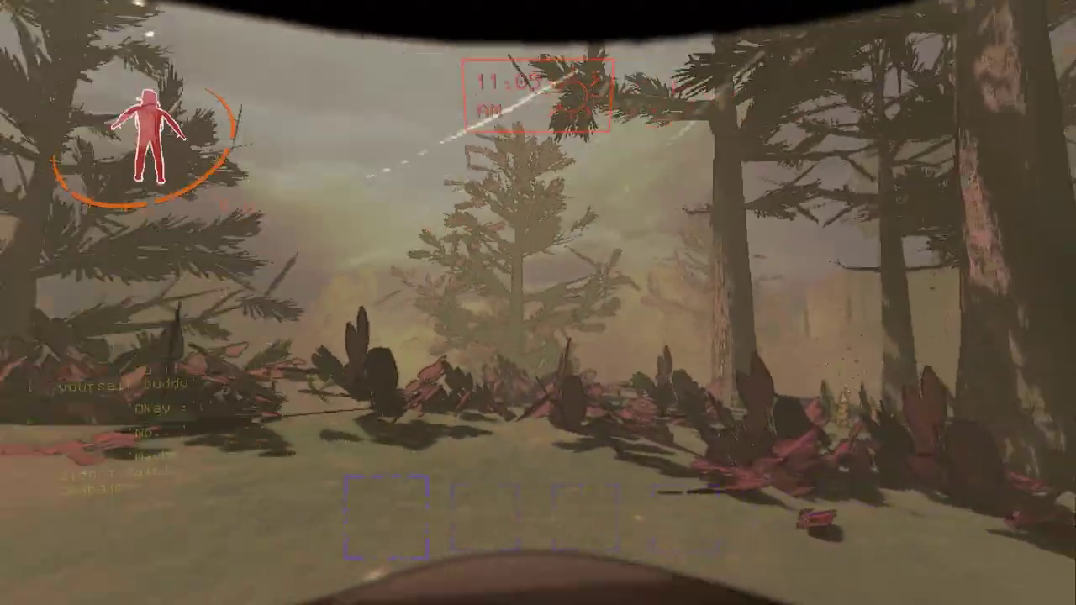
{"action": "key", "text": "w"}
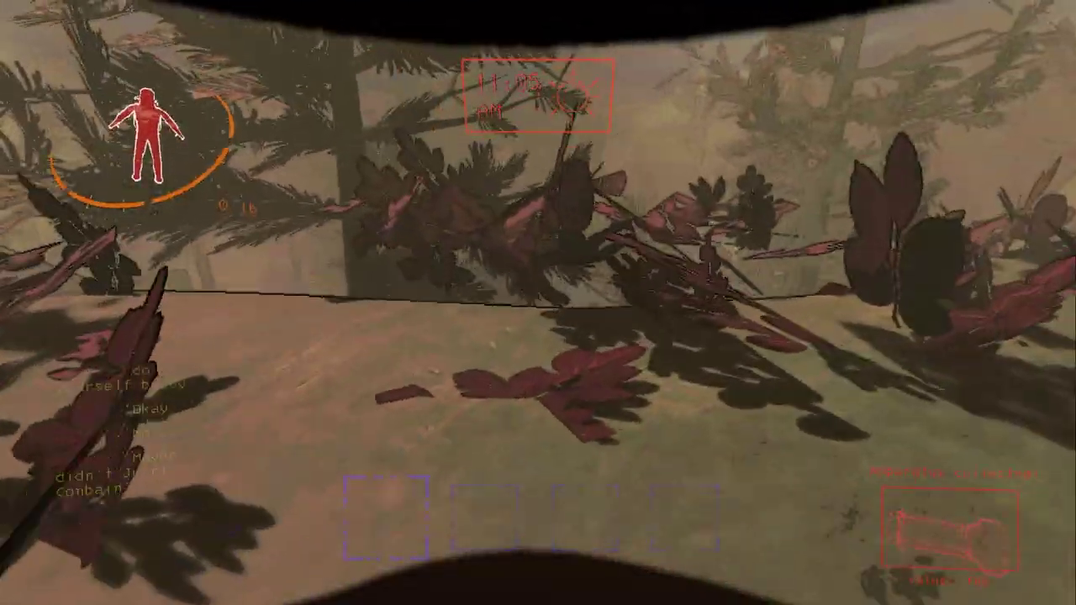
{"action": "key", "text": "w"}
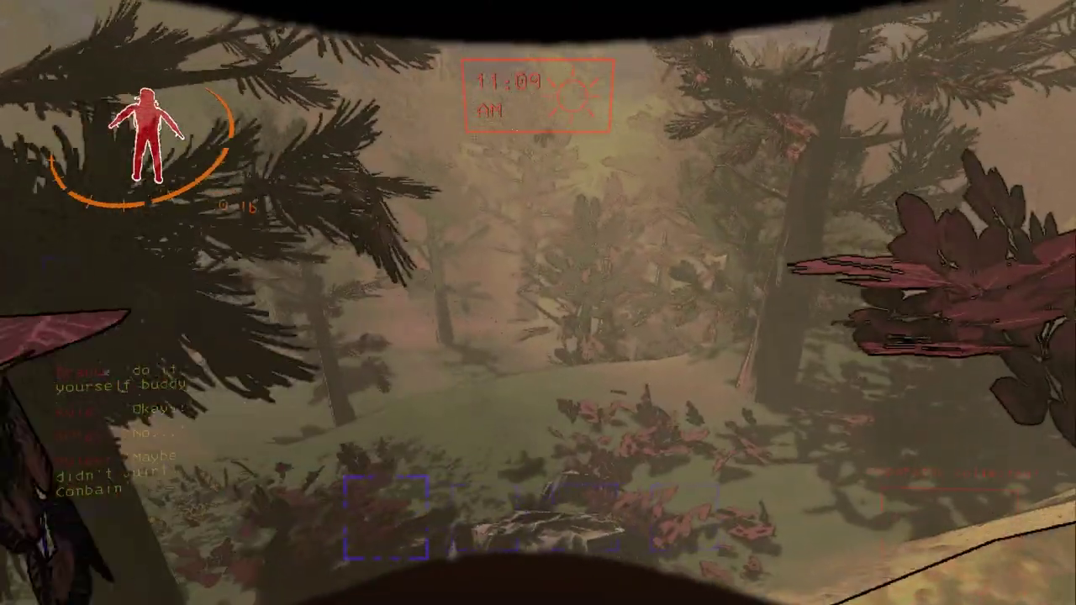
{"action": "key", "text": "w"}
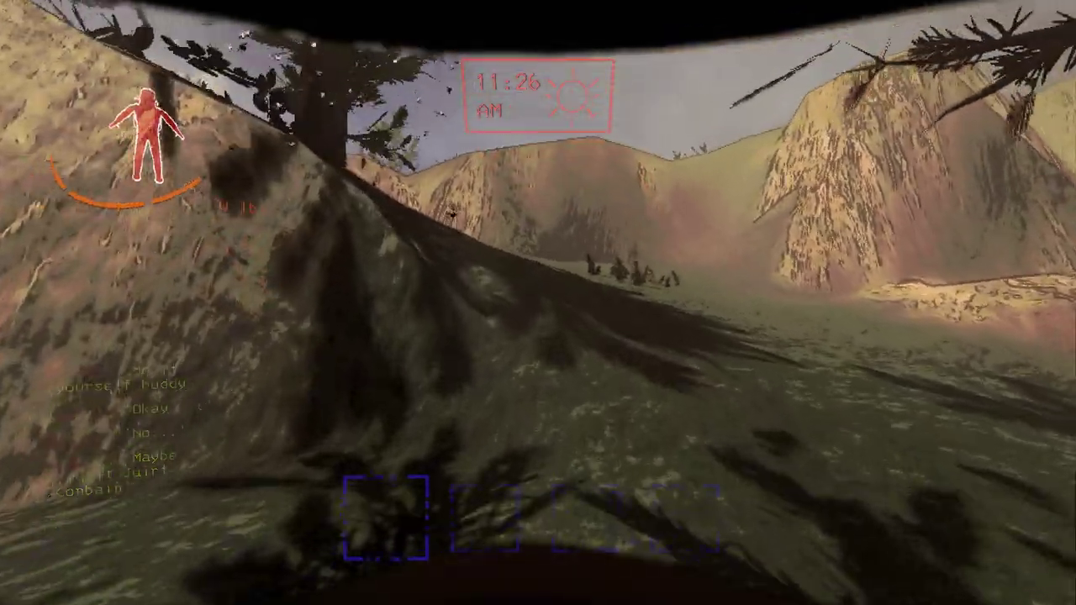
- Cross the slope and forest to the ship and climb onto its catwalk
{"action": "key", "text": "w"}
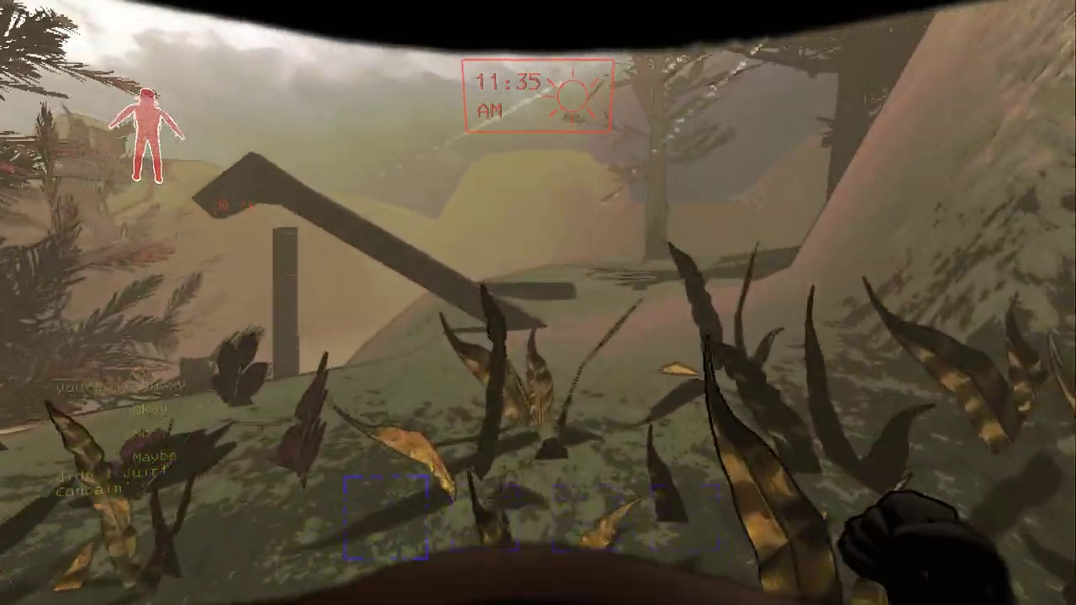
{"action": "key", "text": "w"}
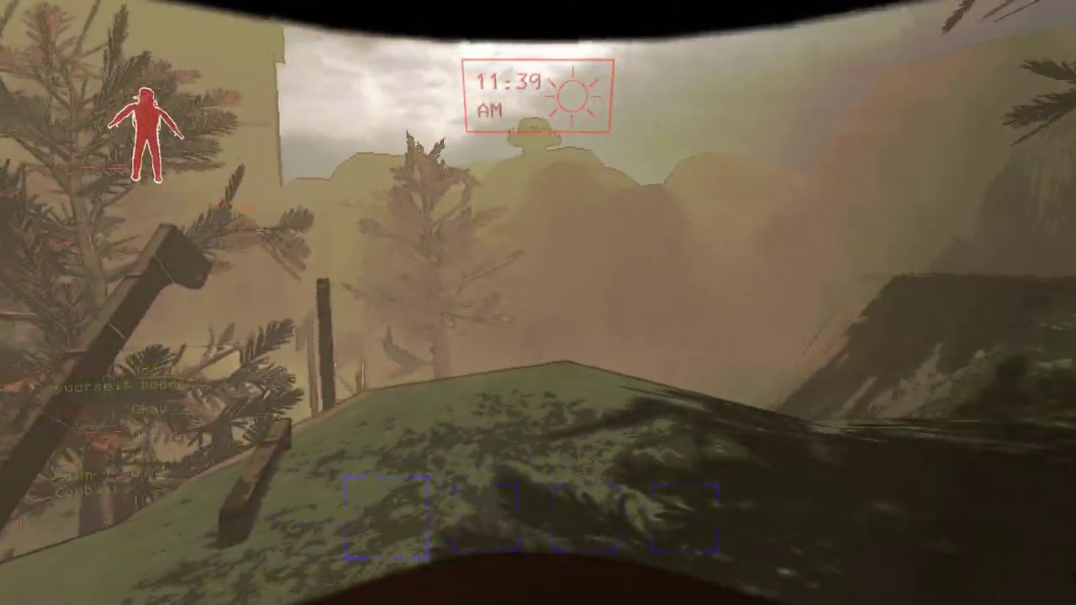
{"action": "key", "text": "w"}
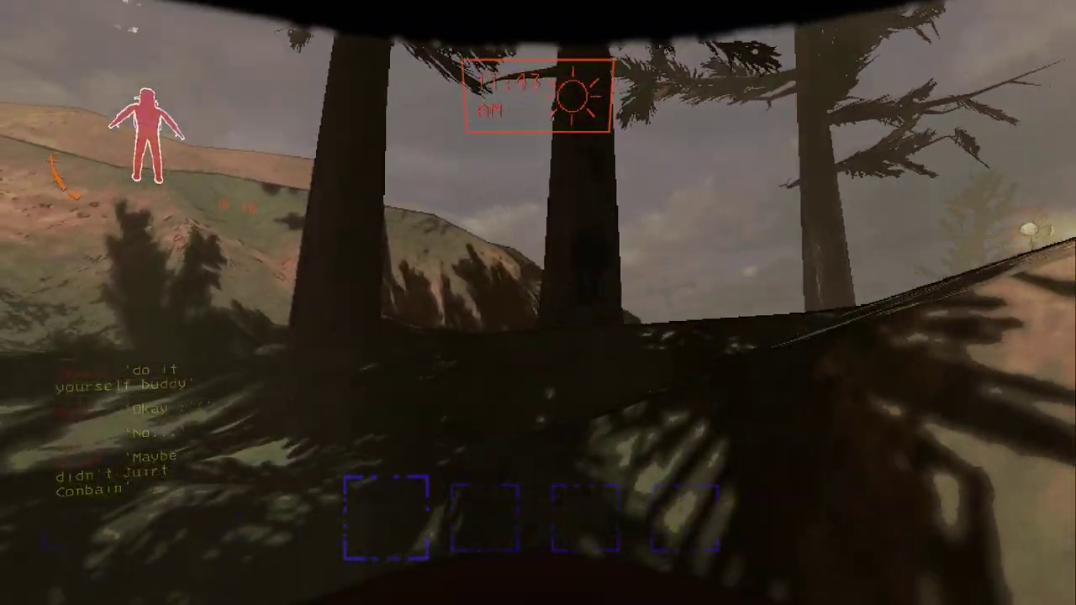
{"action": "key", "text": "w"}
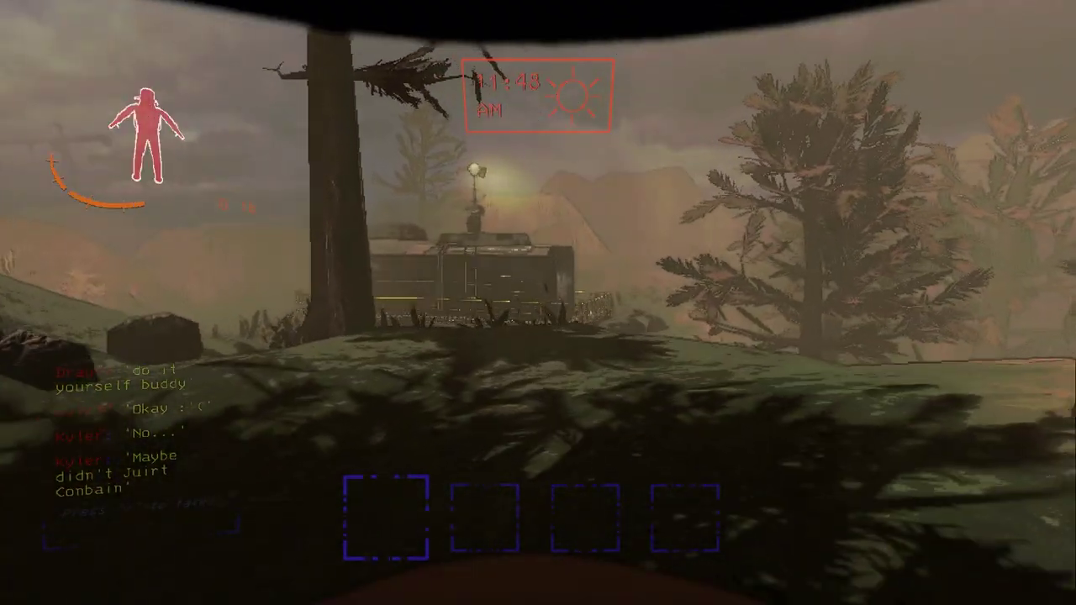
{"action": "key", "text": "w"}
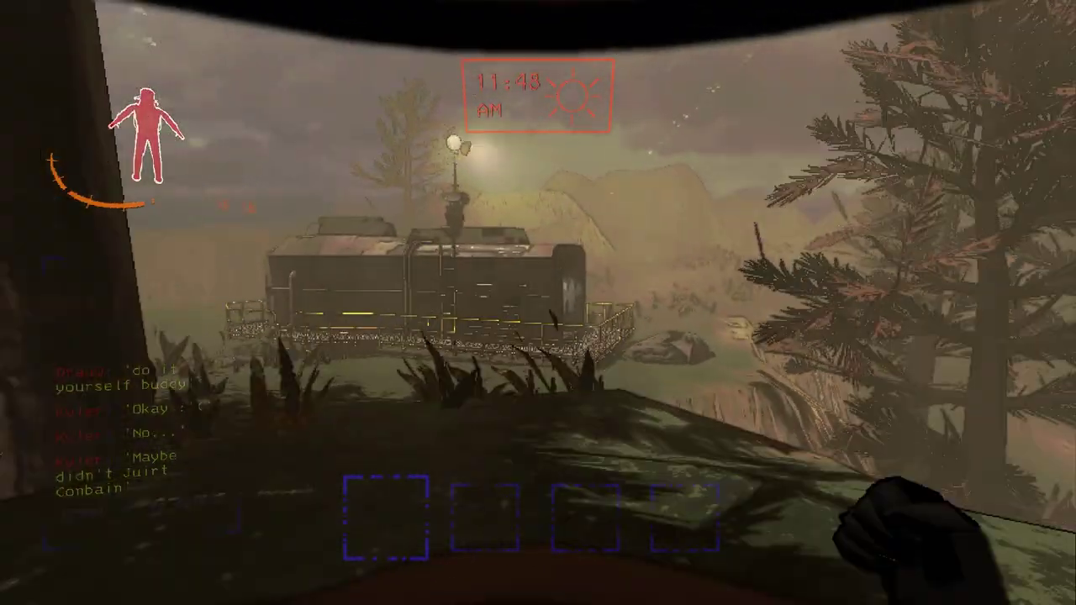
{"action": "key", "text": "w"}
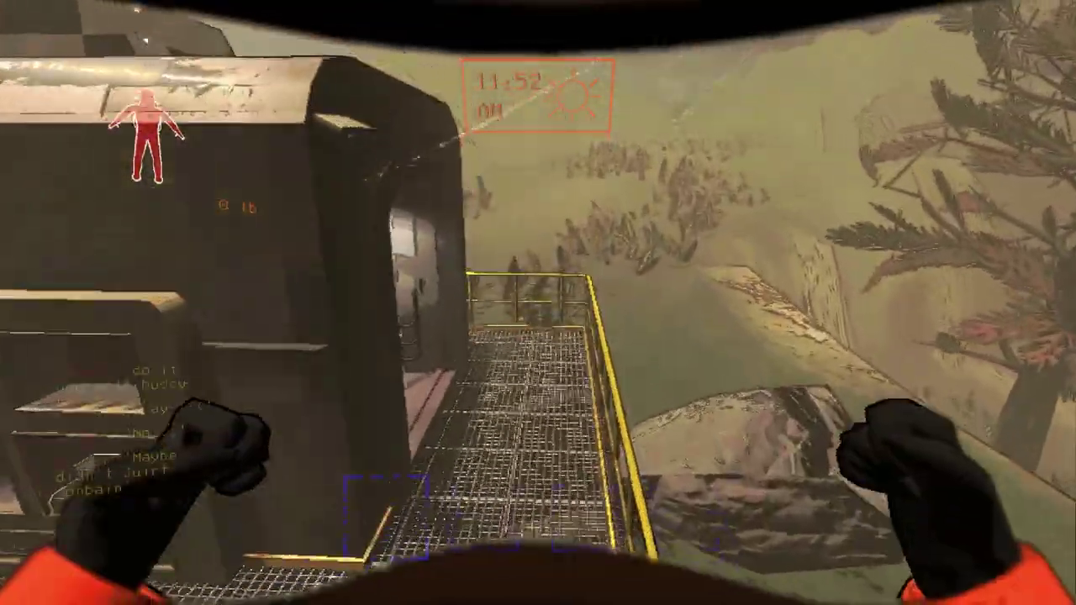
- Walk to the ship's monitor, switch the radar camera to another crewmate, then face the doorway
{"action": "key", "text": "w"}
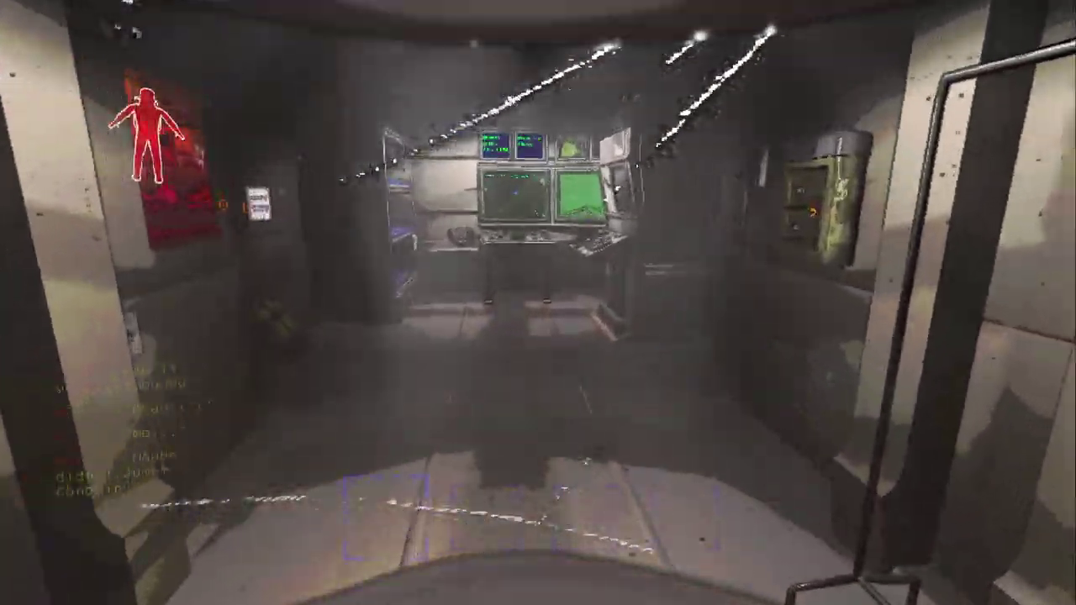
{"action": "key", "text": "w"}
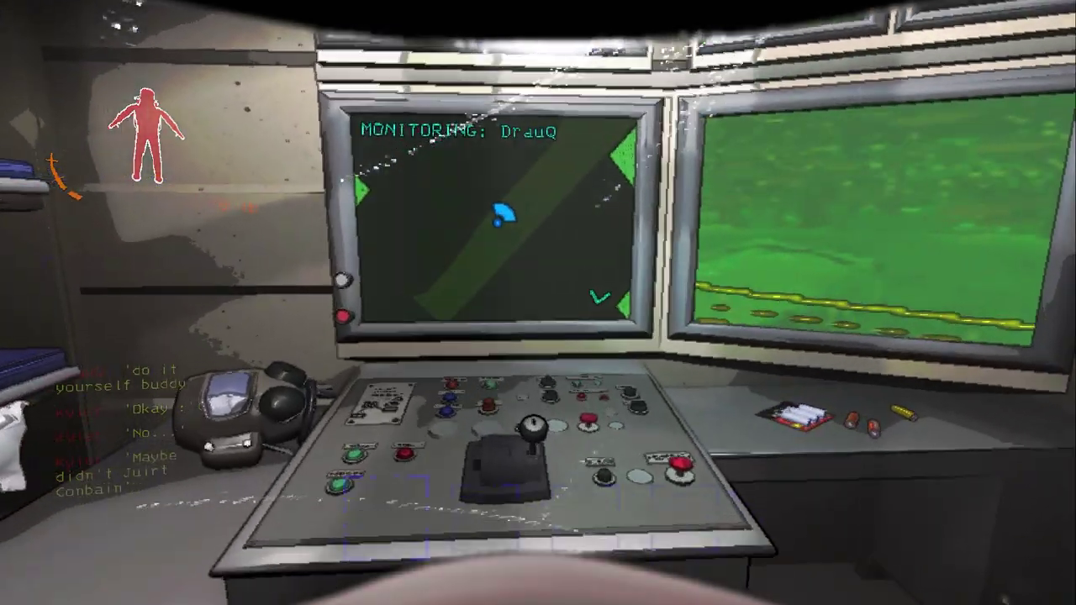
{"action": "key", "text": "w"}
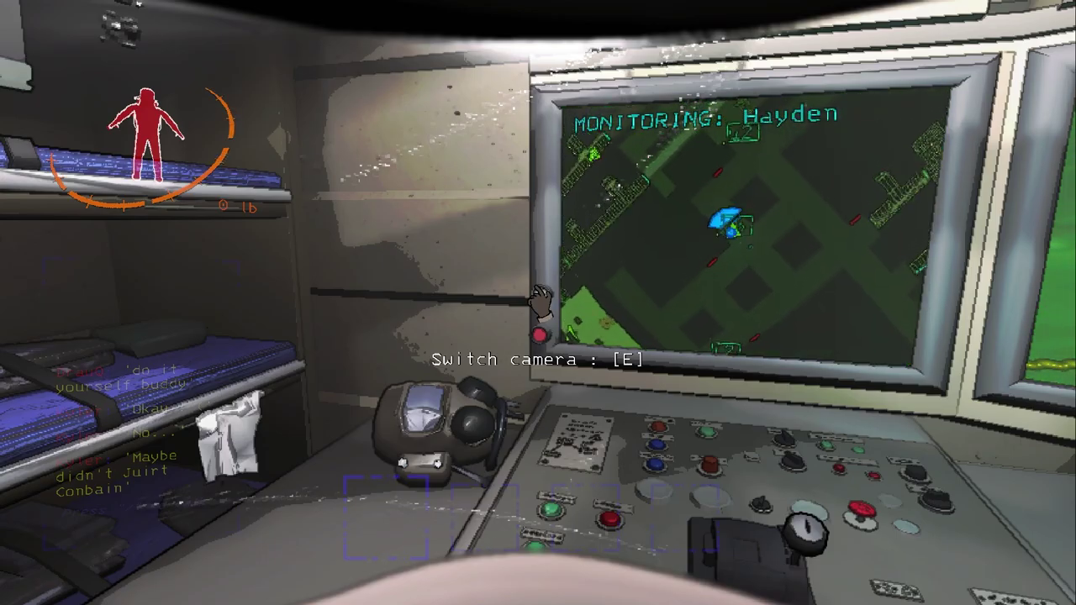
{"action": "key", "text": "s"}
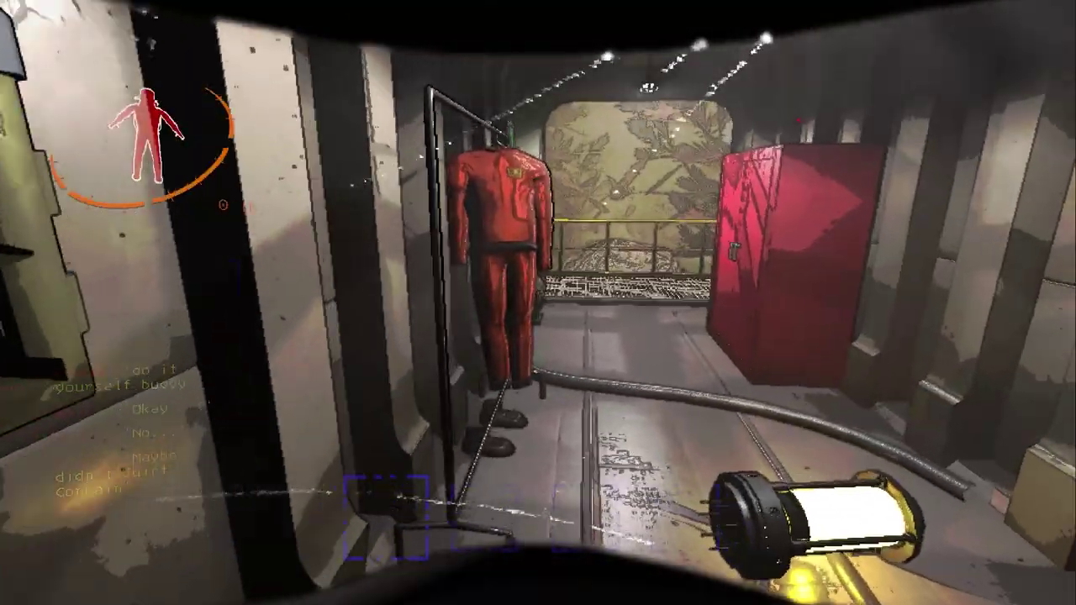
- Drop out of the ship and cross the clearing, rocks and dark grove to the facility wall
{"action": "key", "text": "w"}
{"action": "key", "text": "w"}
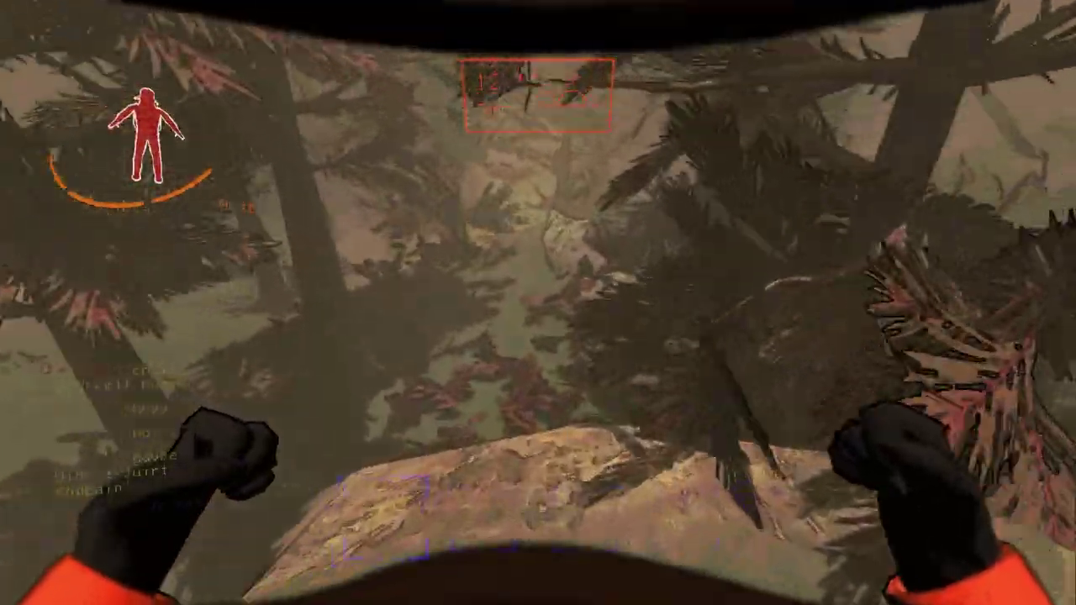
{"action": "key", "text": "w"}
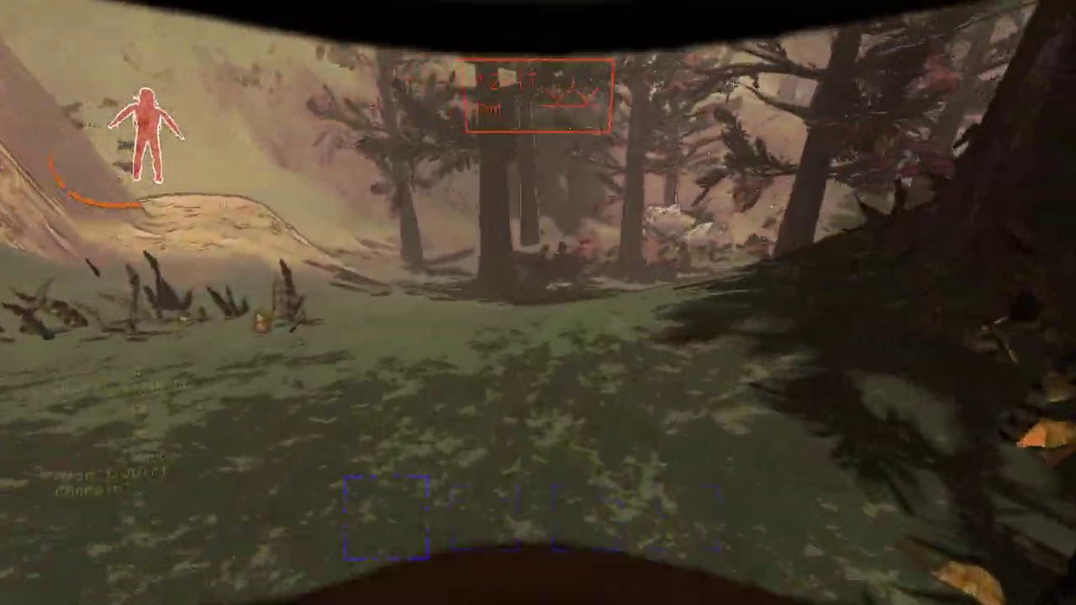
{"action": "key", "text": "w"}
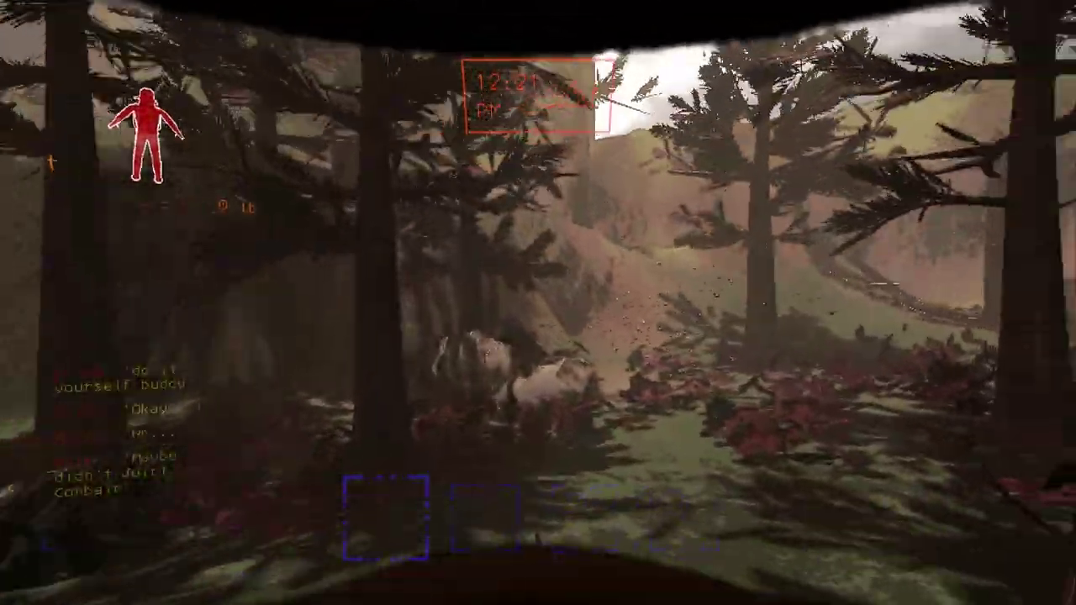
{"action": "key", "text": "w"}
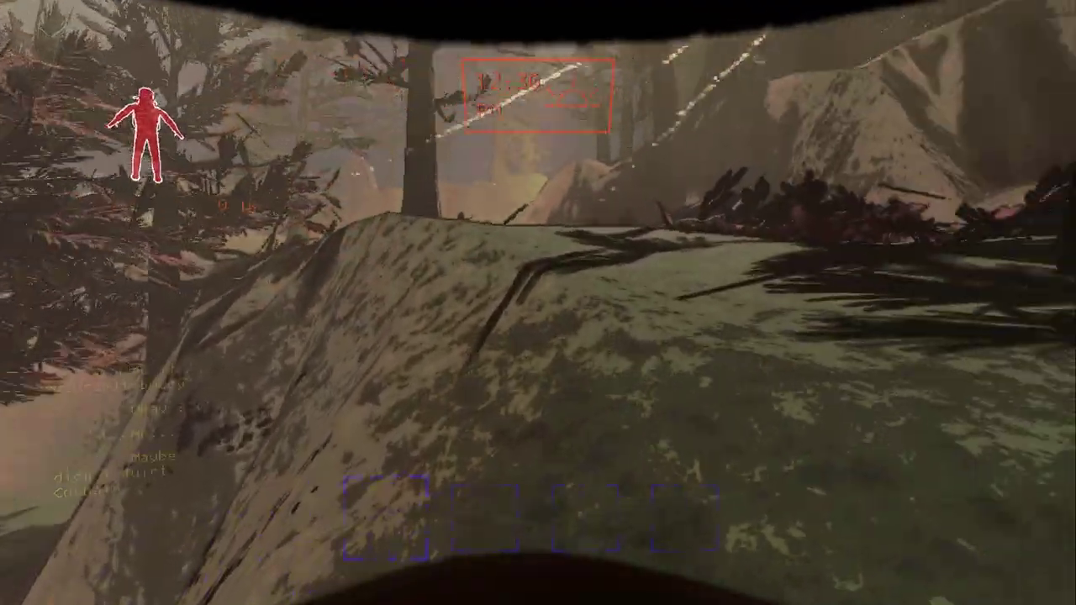
{"action": "key", "text": "w"}
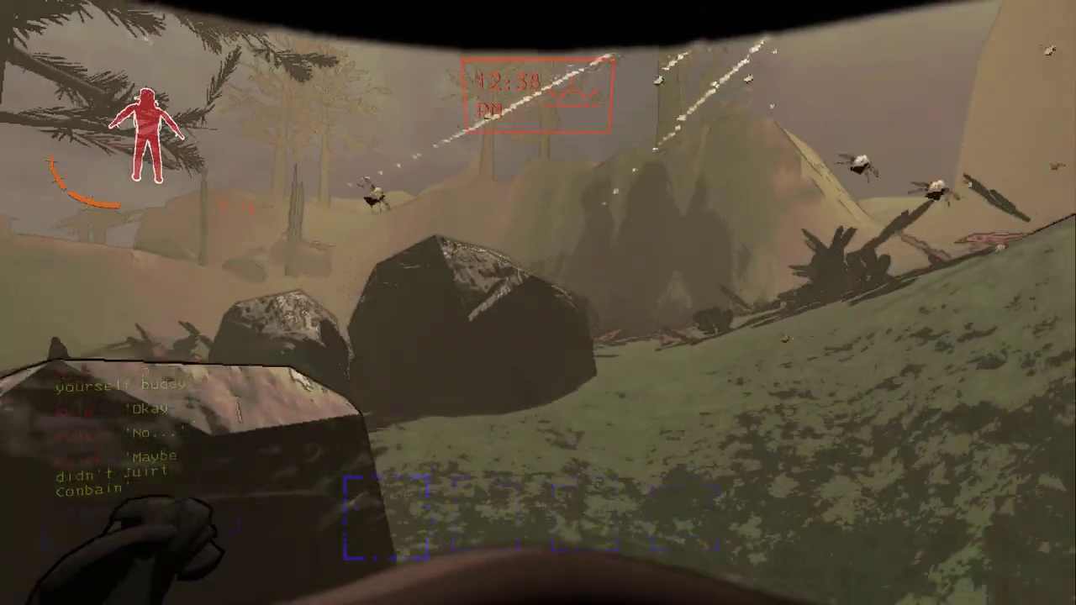
{"action": "key", "text": "w"}
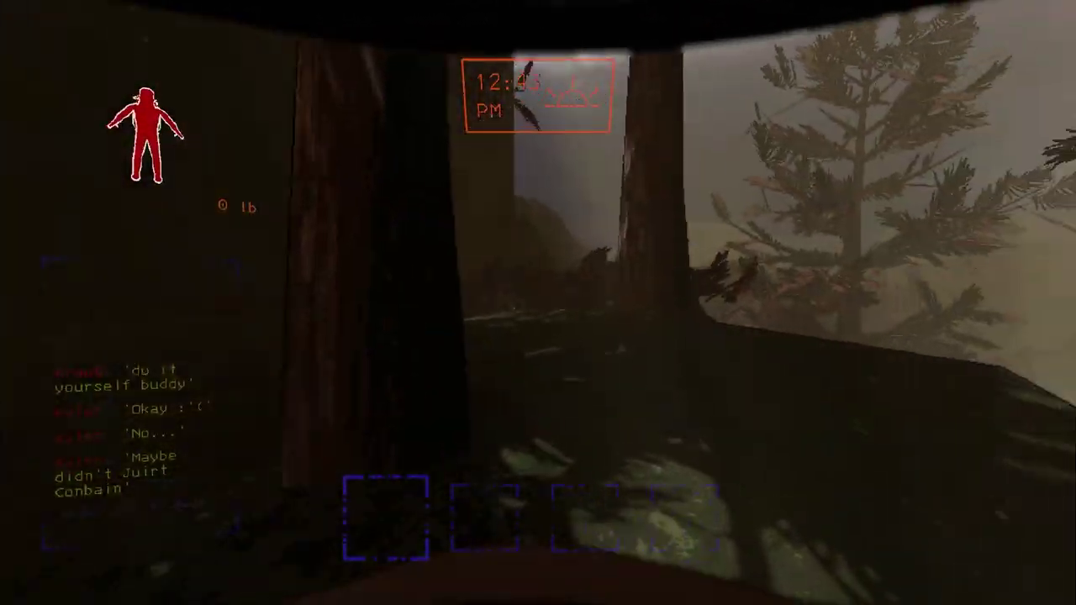
{"action": "key", "text": "w"}
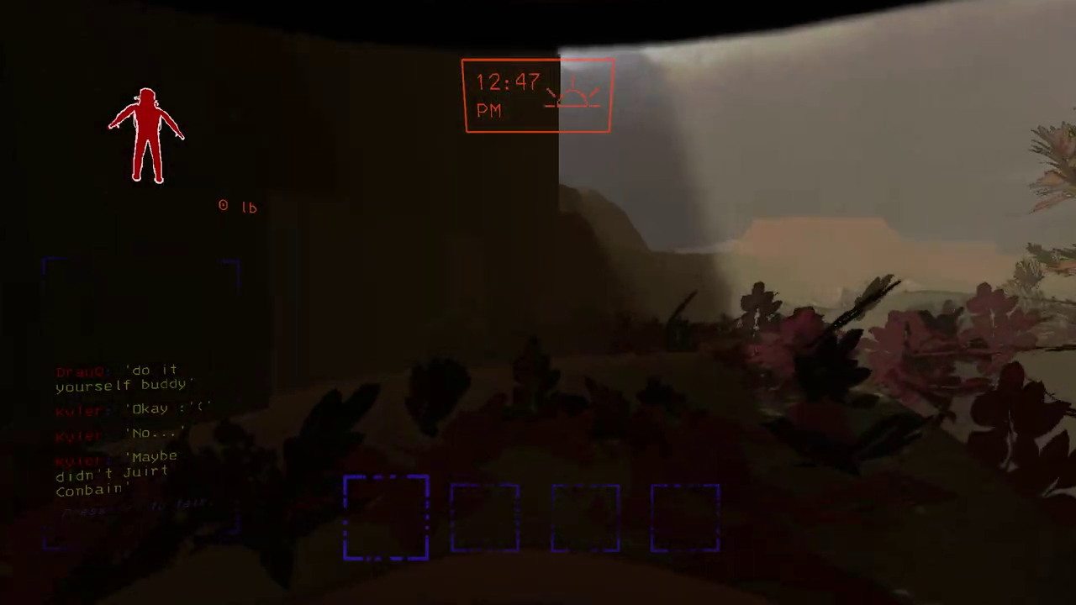
{"action": "key", "text": "w"}
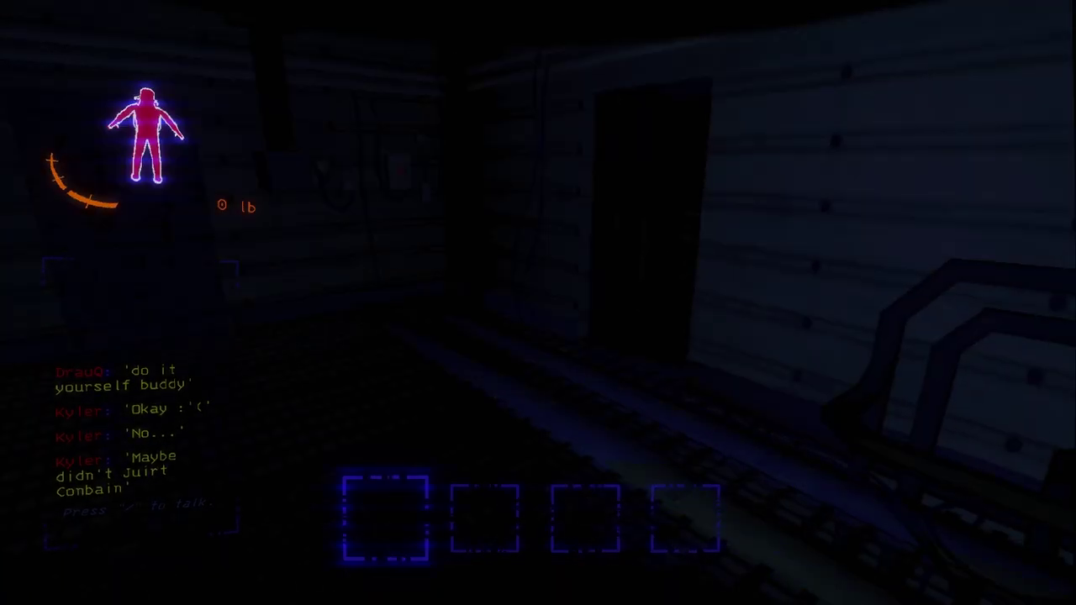
- Scan for items, grab the key and chemical jug, and drop the jug outside
{"action": "right_click", "coordinate": [538, 303]}
{"action": "key", "text": "e"}
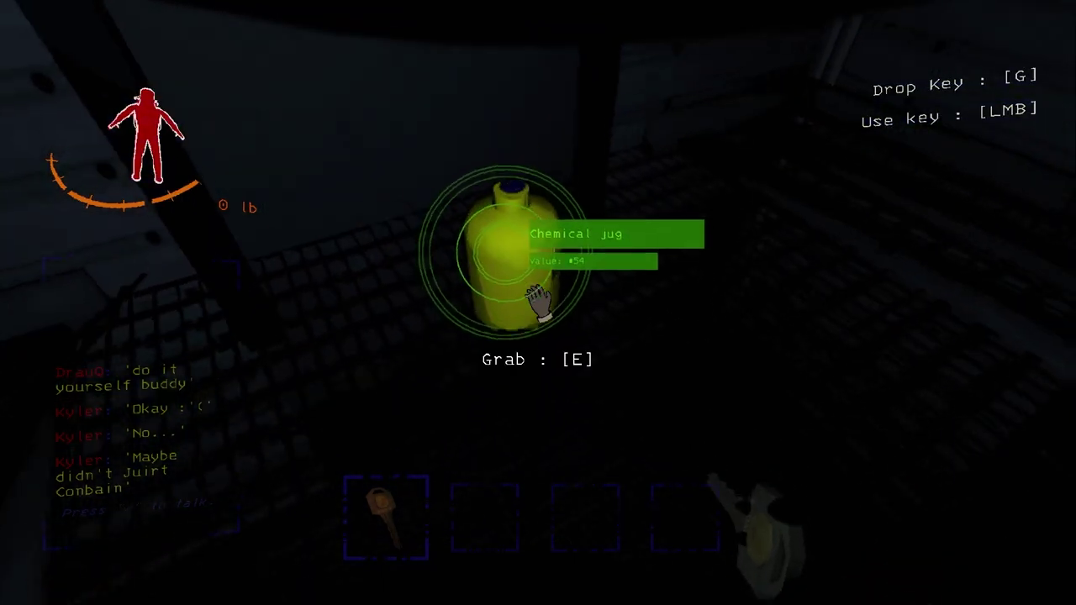
{"action": "key", "text": "e"}
{"action": "key", "text": "w"}
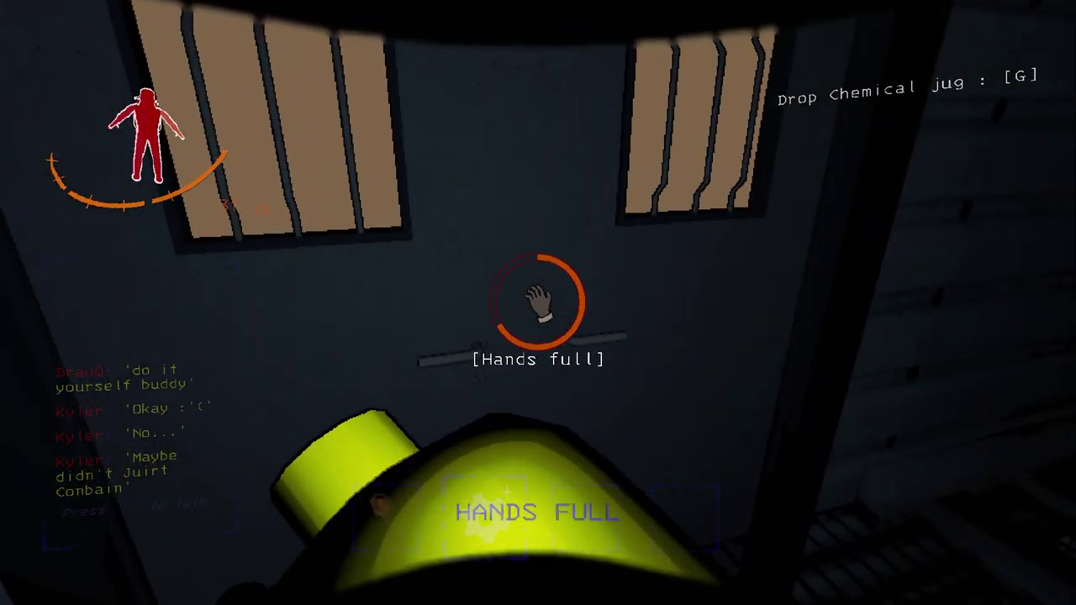
{"action": "key", "text": "g"}
{"action": "scroll", "coordinate": [538, 302], "scroll_direction": "up", "scroll_amount": 1}
{"action": "key", "text": "g"}
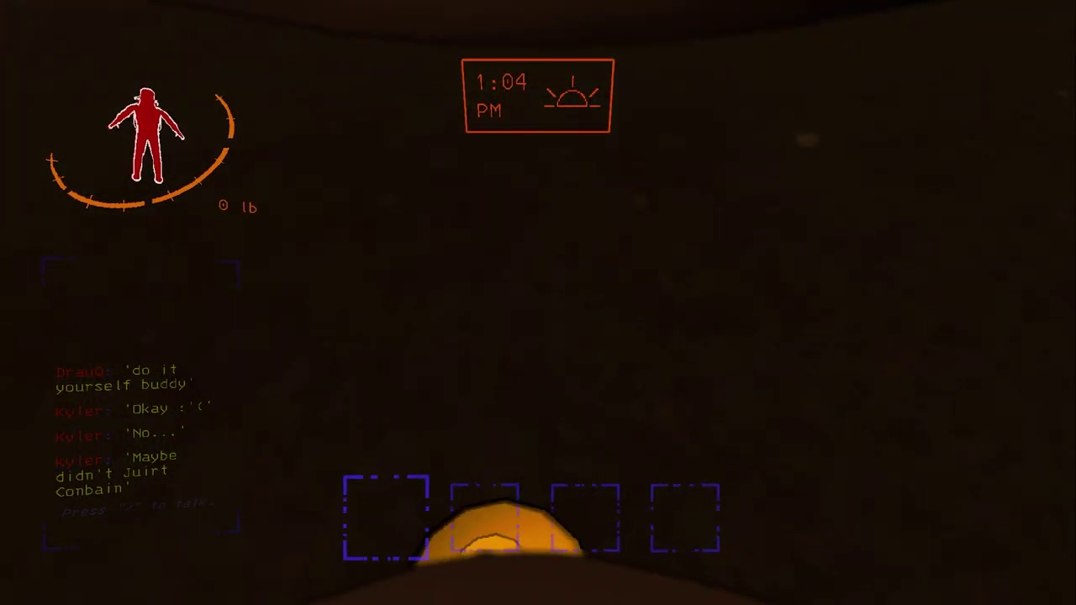
- Re-enter the facility, descend the staircase and head through the doorway toward the piped wall
{"action": "key", "text": "e"}
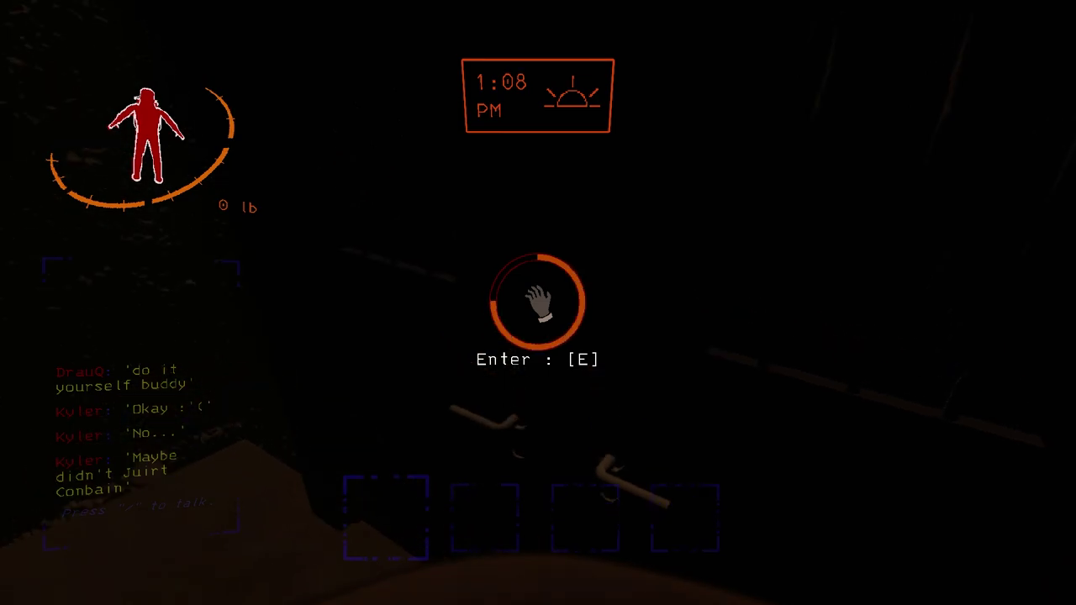
{"action": "key", "text": "w"}
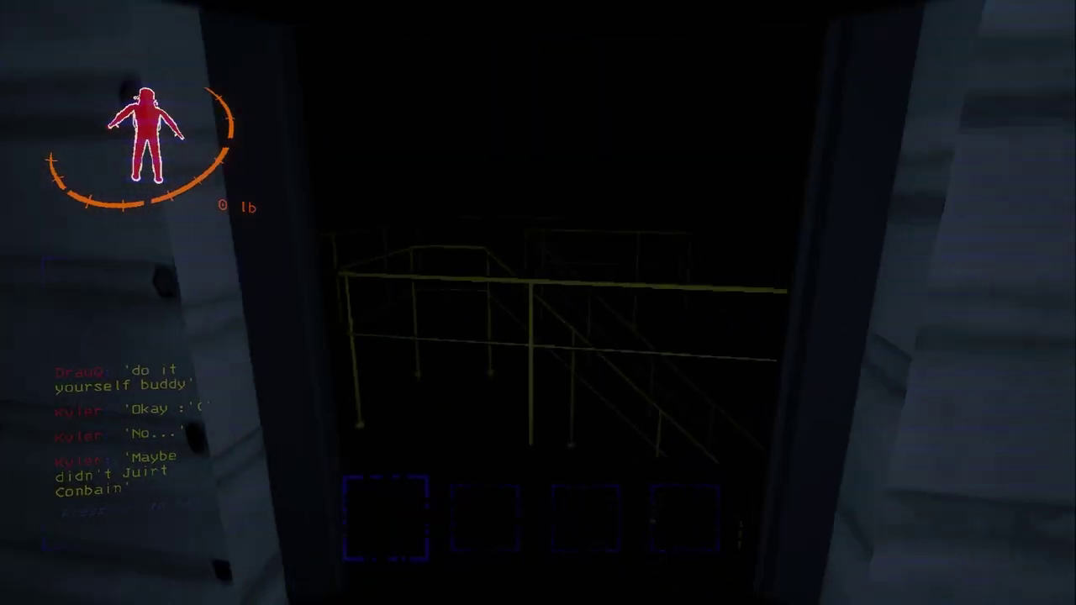
{"action": "key", "text": "w"}
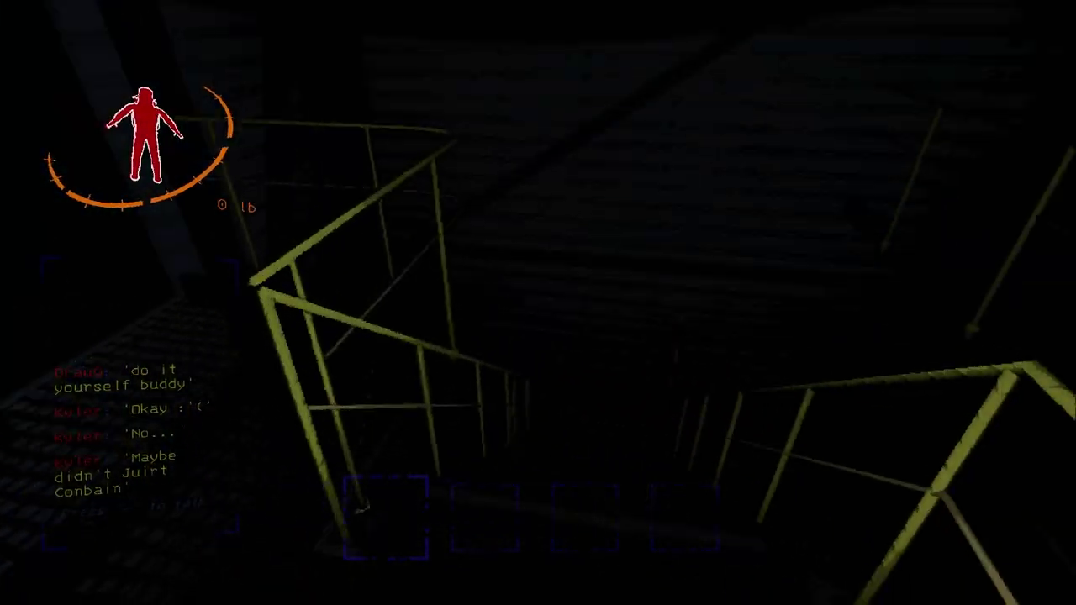
{"action": "key", "text": "w"}
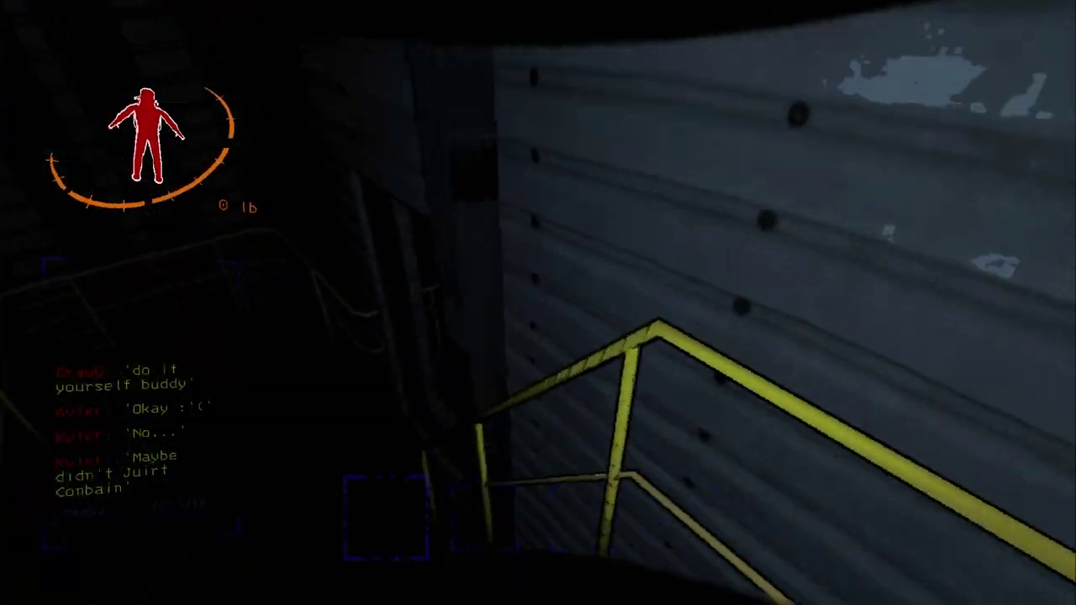
{"action": "key", "text": "w"}
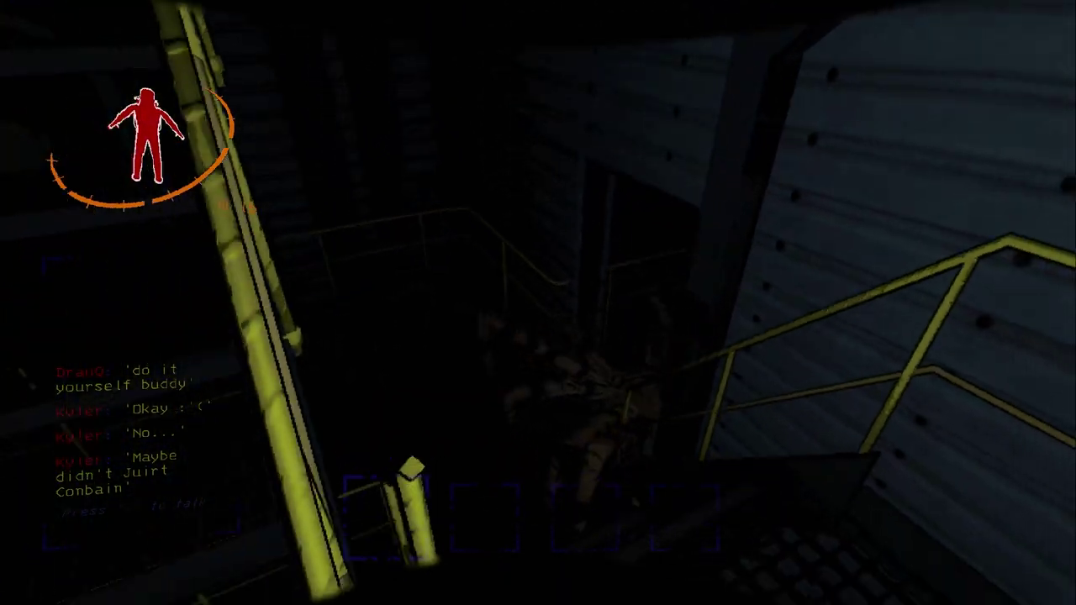
{"action": "key", "text": "w"}
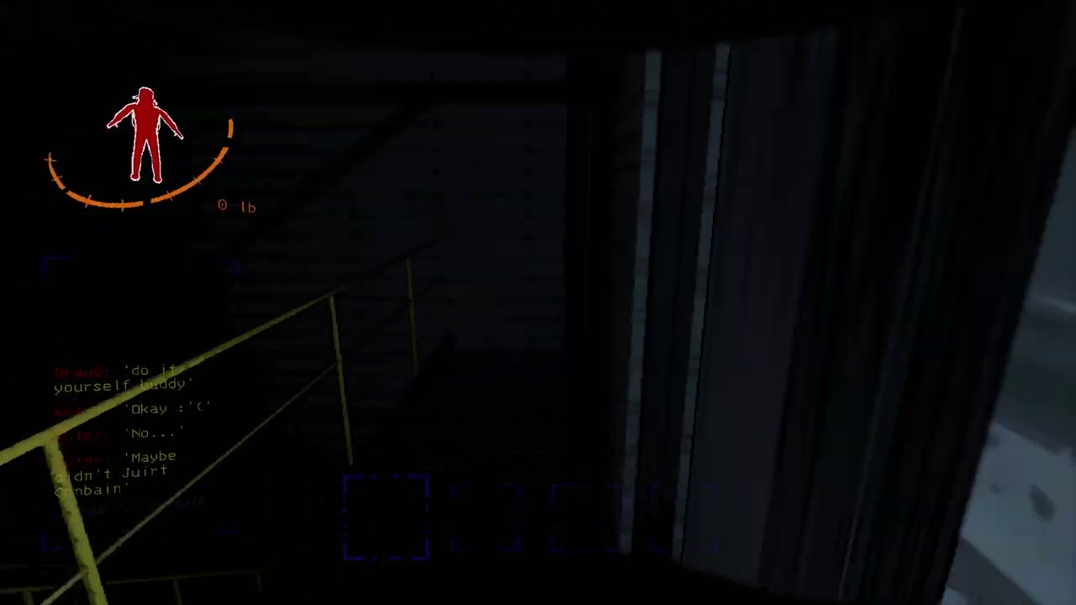
{"action": "key", "text": "w"}
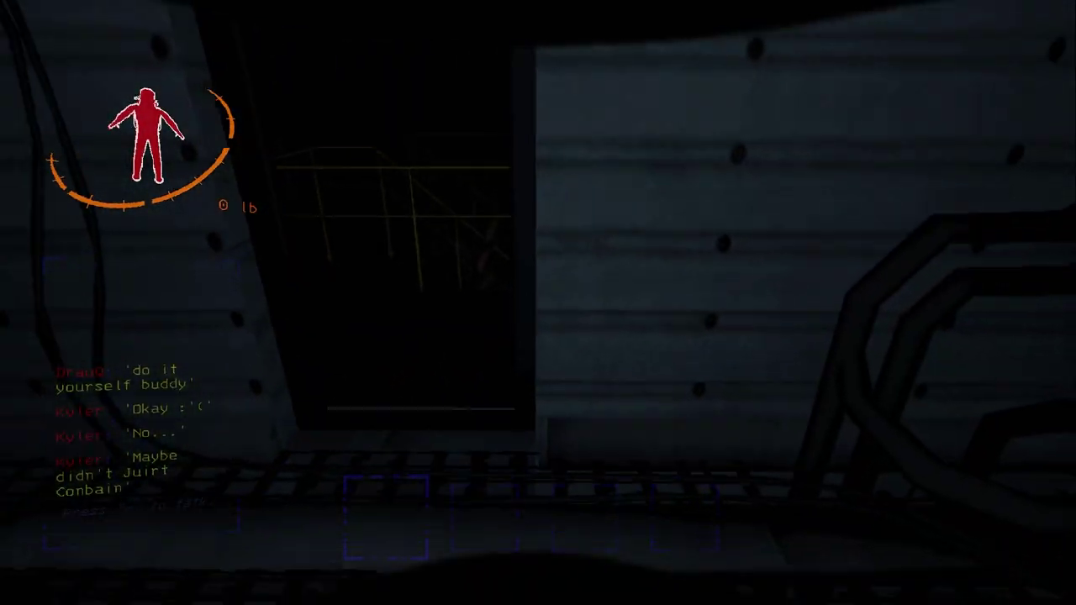
- Leave through the main door and scan the forest for scrap value
{"action": "key", "text": "e"}
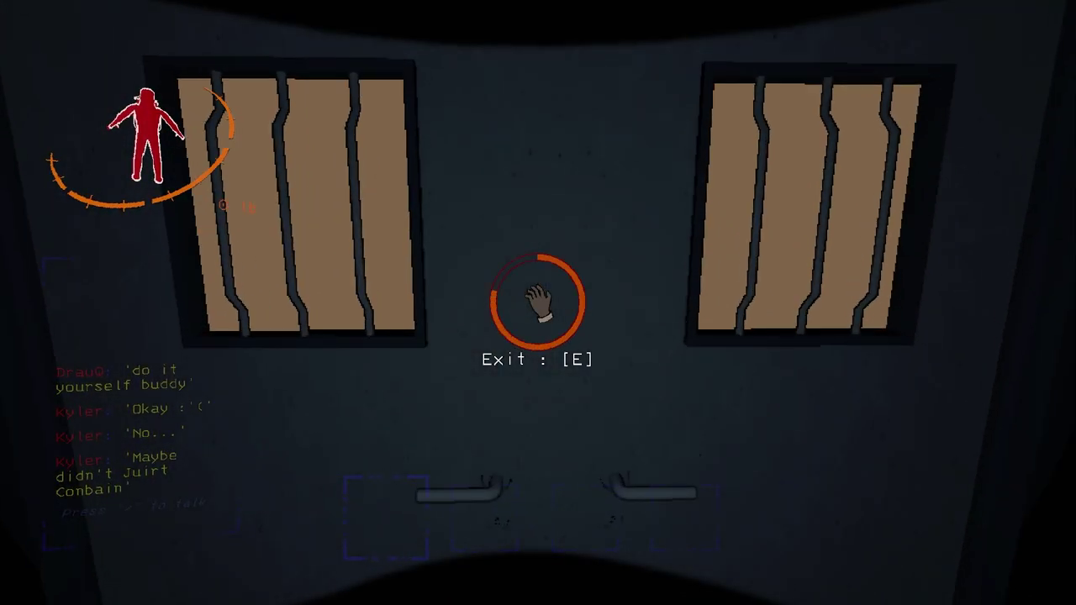
{"action": "key", "text": "w"}
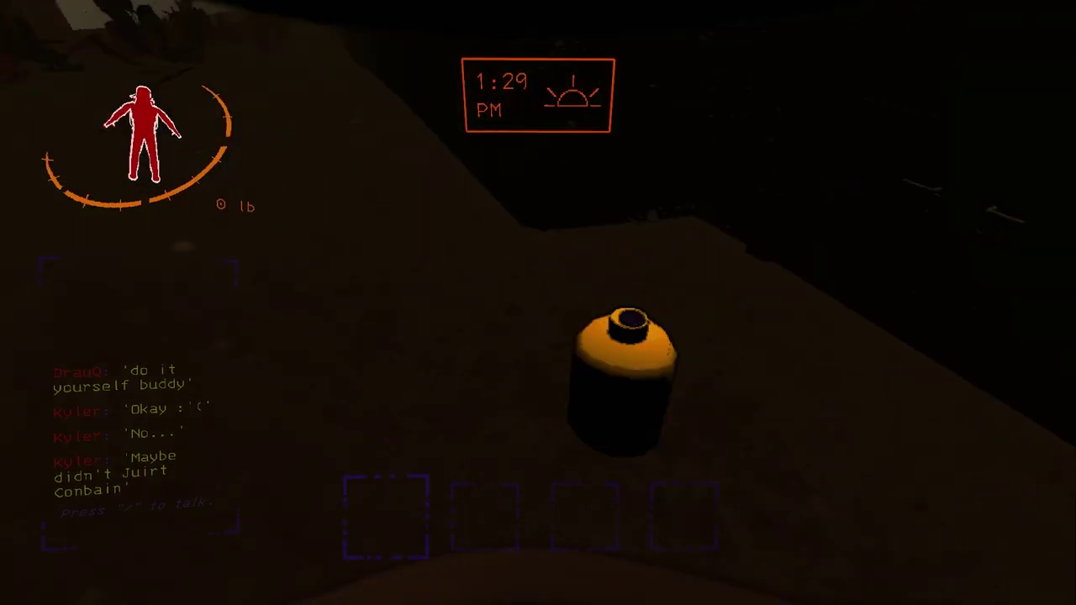
{"action": "right_click", "coordinate": [538, 303]}
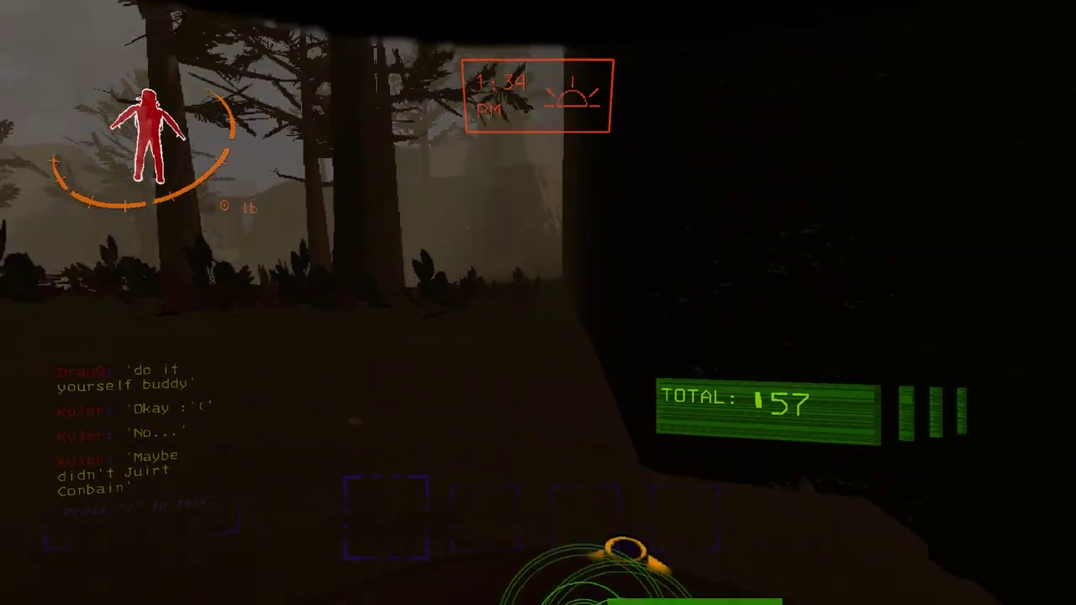
{"action": "key", "text": "w"}
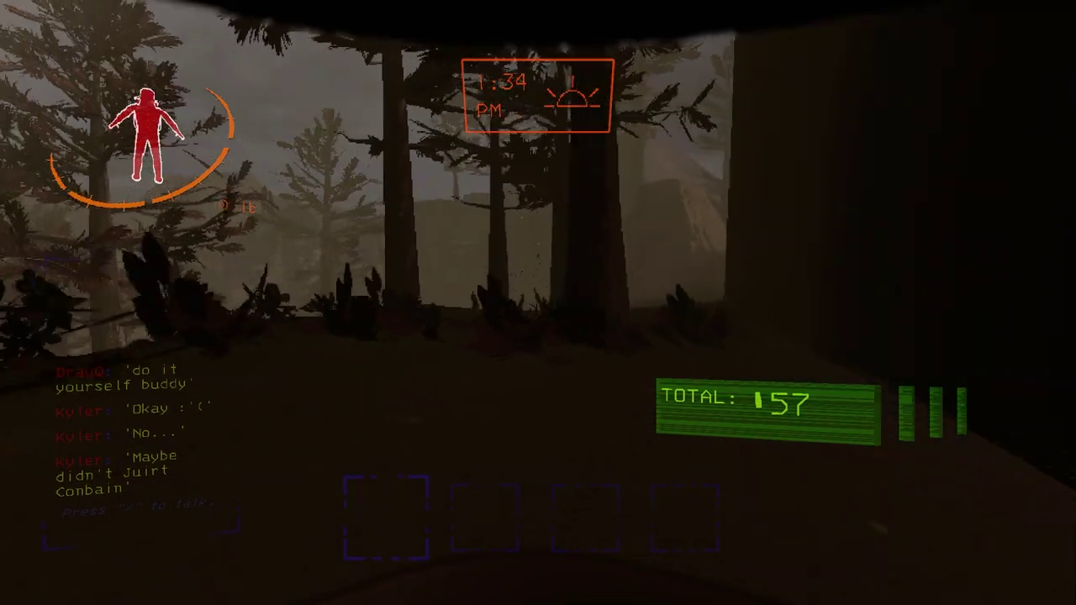
- Scan again for the chemical jug and pass through the facility entrance
{"action": "right_click", "coordinate": [537, 302]}
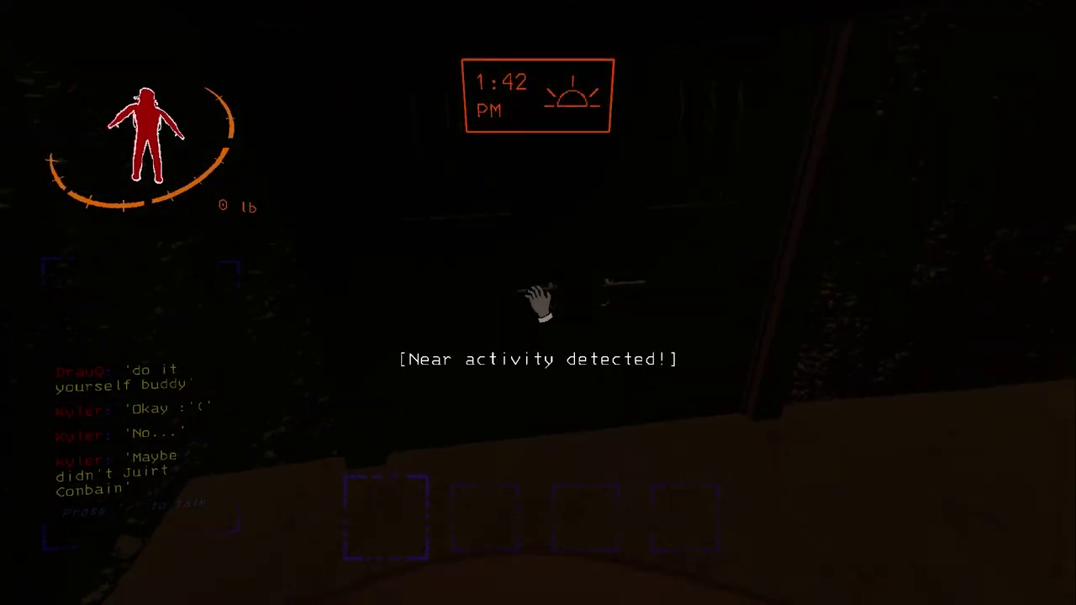
{"action": "key", "text": "e"}
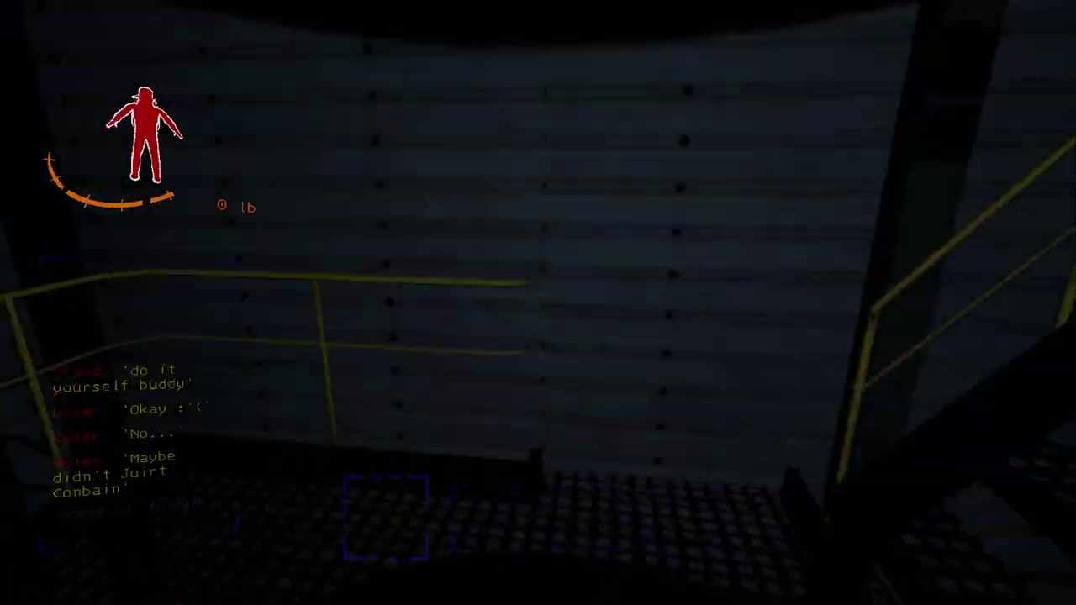
- Climb to the upper catwalk and follow it toward the red-lit fire exit stairwell
{"action": "key", "text": "w"}
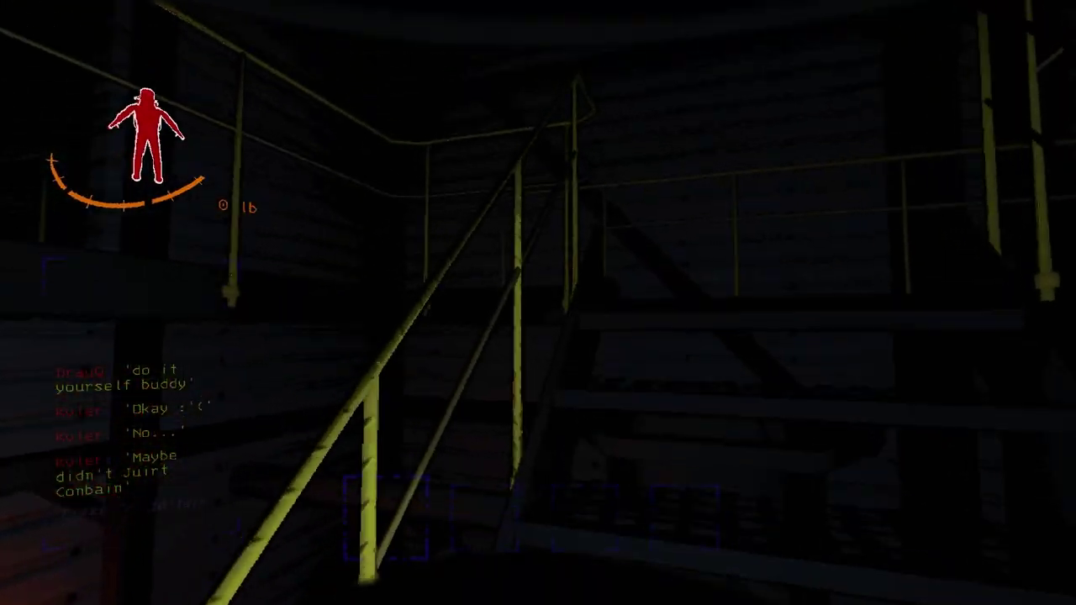
{"action": "key", "text": "w"}
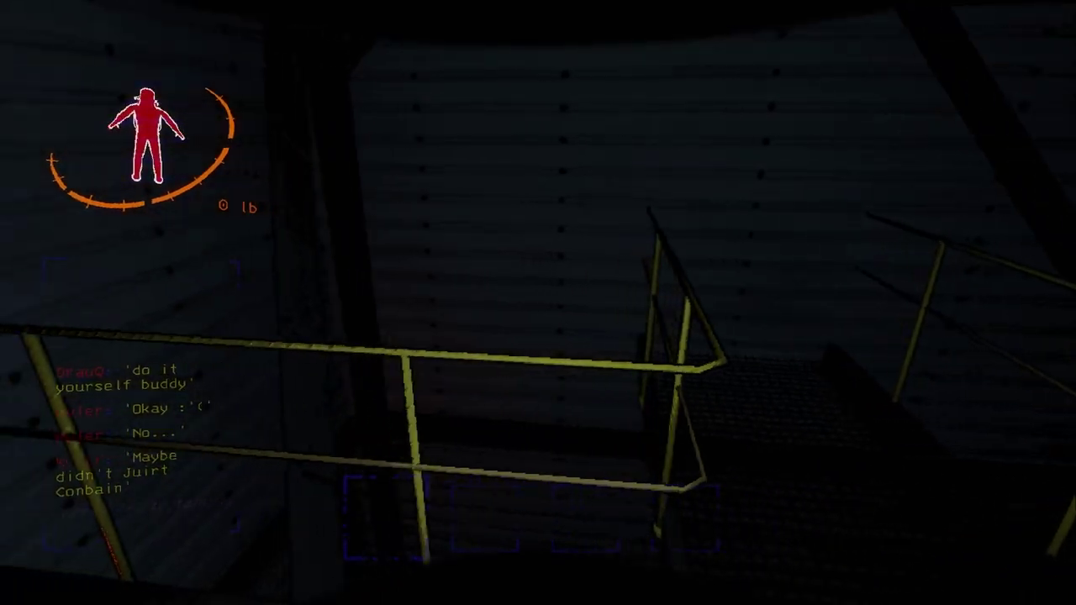
{"action": "key", "text": "w"}
{"action": "key", "text": "w"}
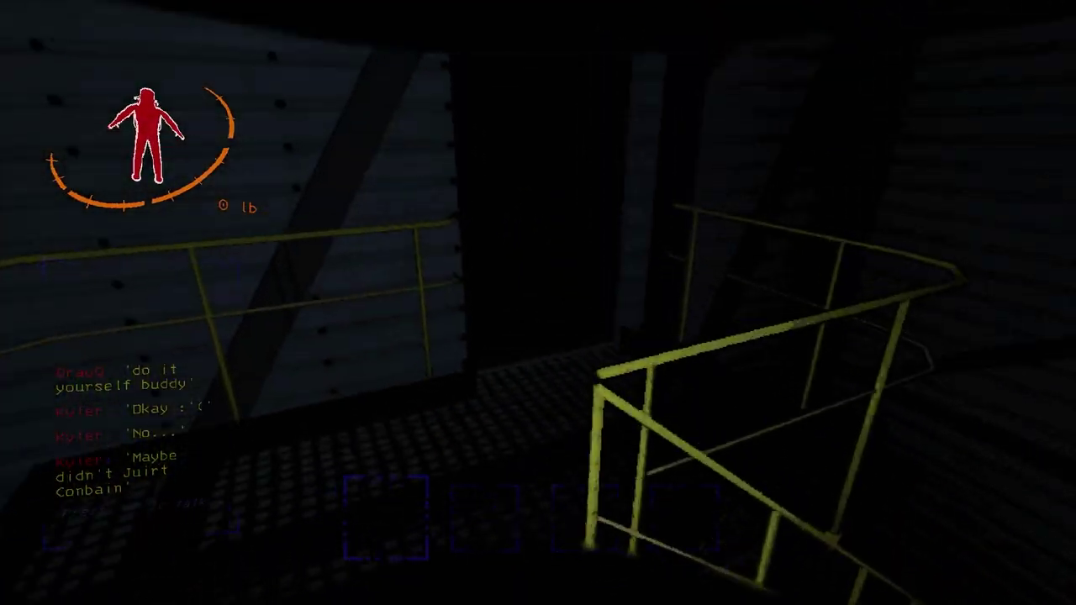
{"action": "key", "text": "w"}
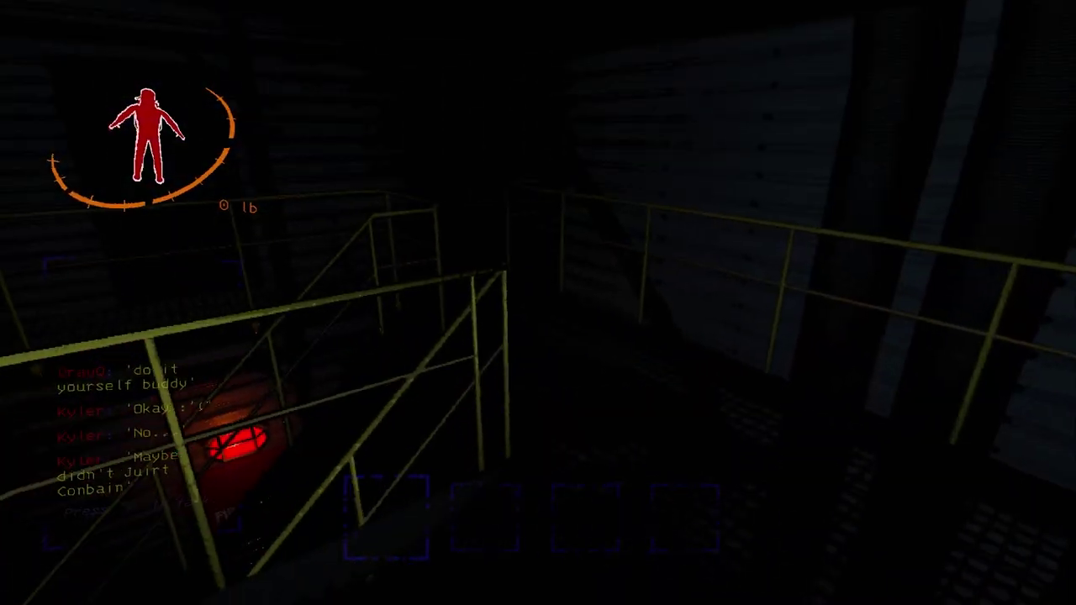
{"action": "key", "text": "w"}
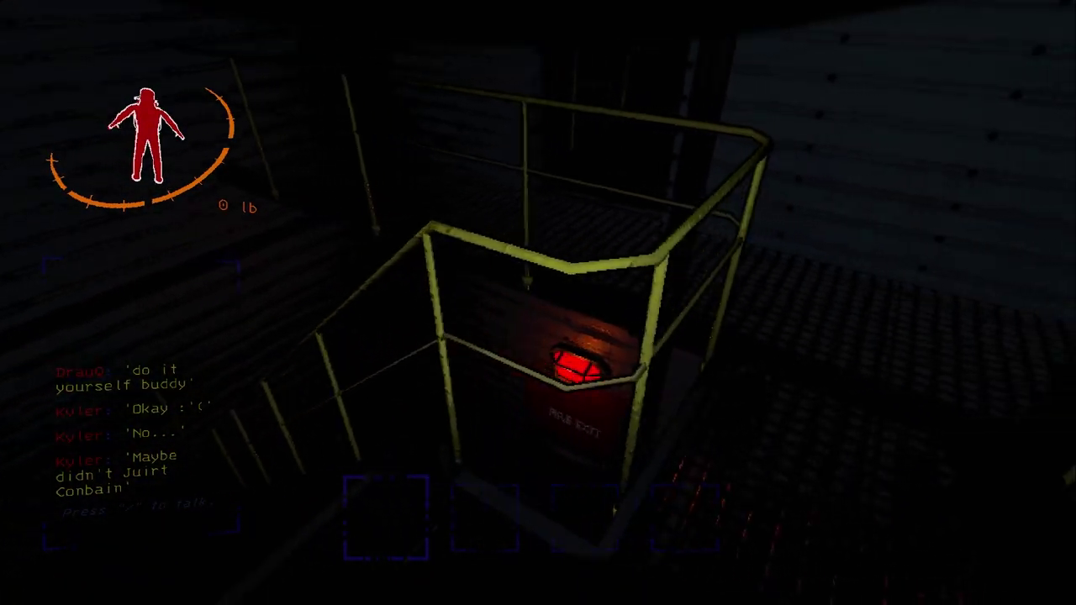
{"action": "key", "text": "w"}
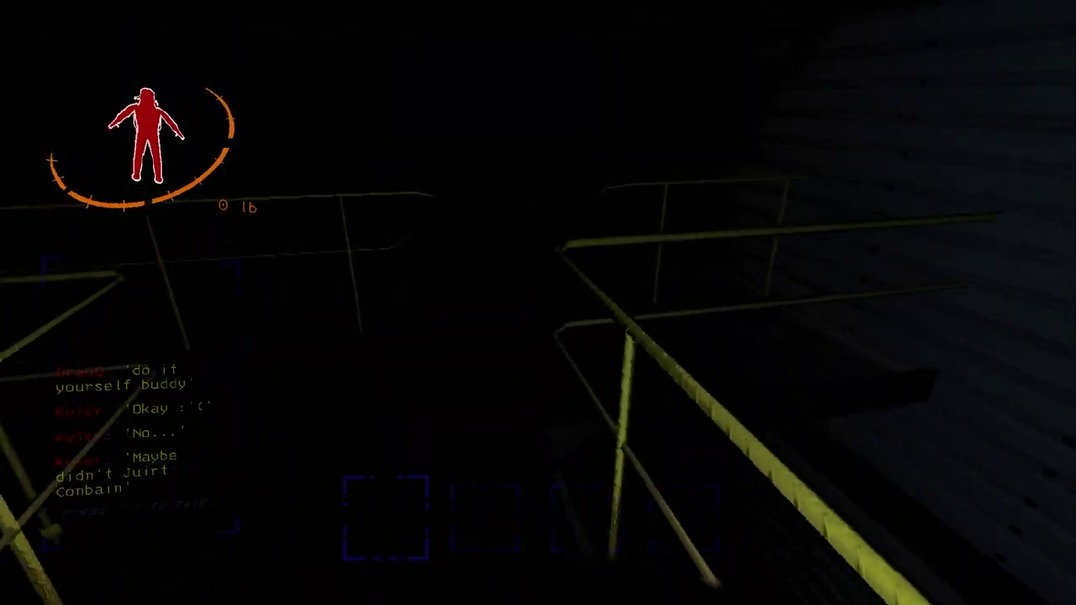
- Scan to reveal a coffee mug, then descend the stairwell to the Fire Exit door
{"action": "right_click", "coordinate": [538, 303]}
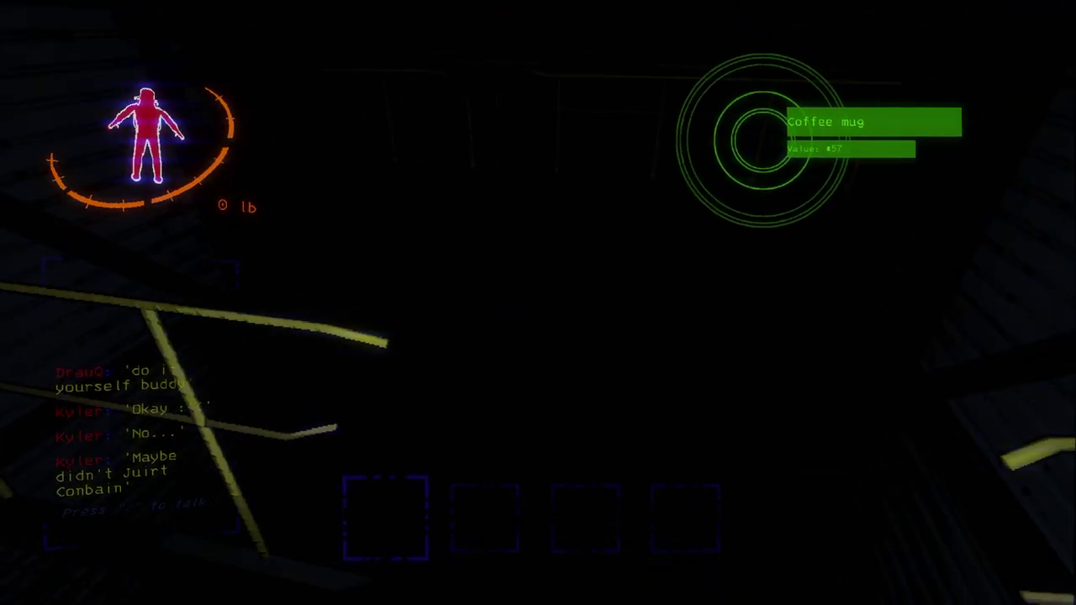
{"action": "key", "text": "w"}
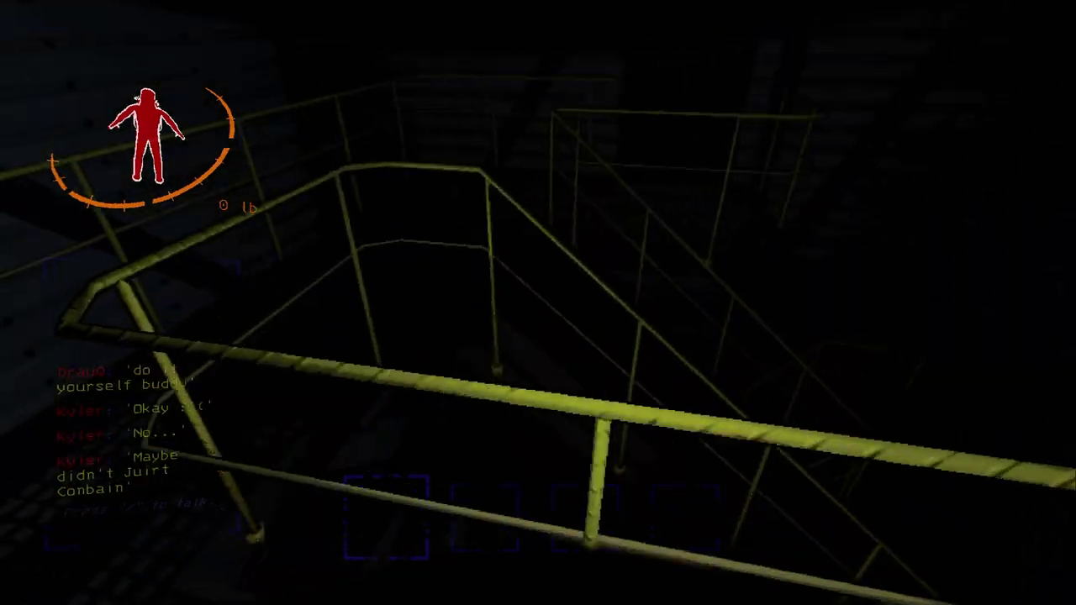
{"action": "key", "text": "w"}
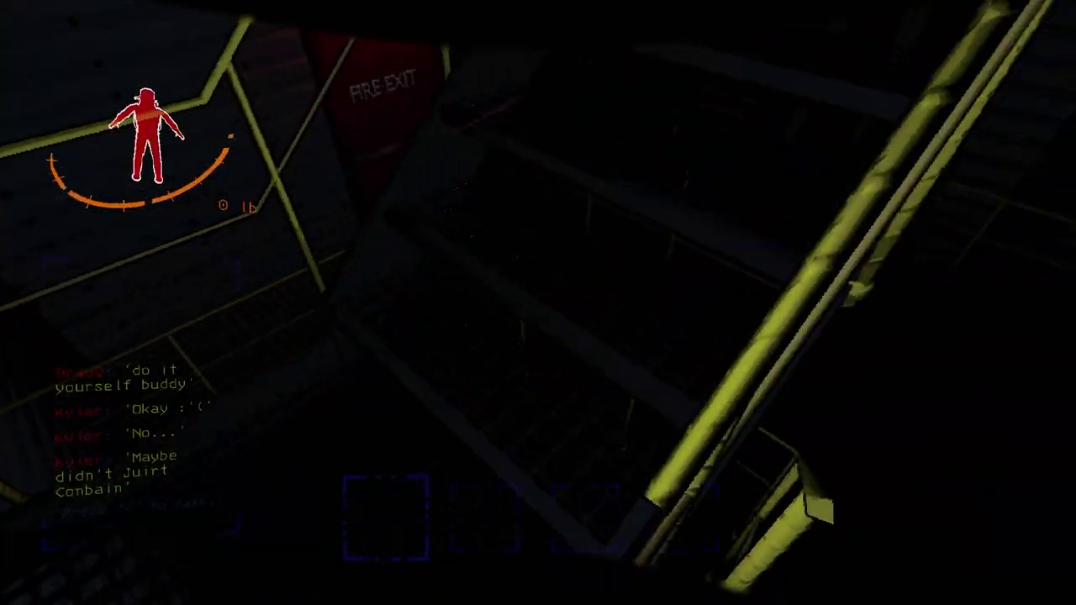
{"action": "key", "text": "w"}
- Step out the Fire Exit and walk along the concrete wall into the foggy forest
{"action": "key", "text": "e"}
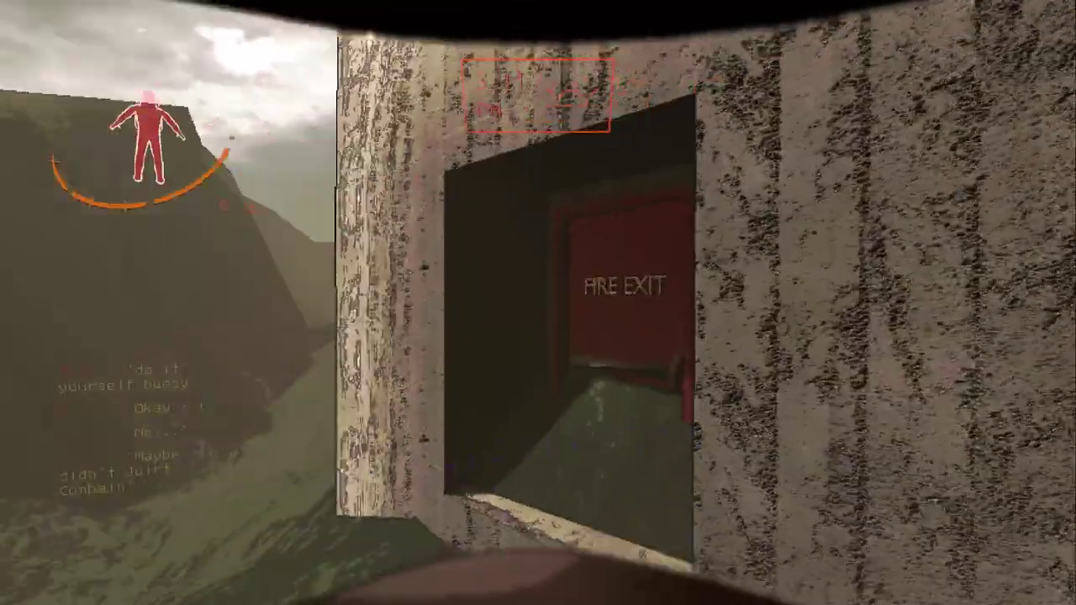
{"action": "key", "text": "w"}
{"action": "key", "text": "w"}
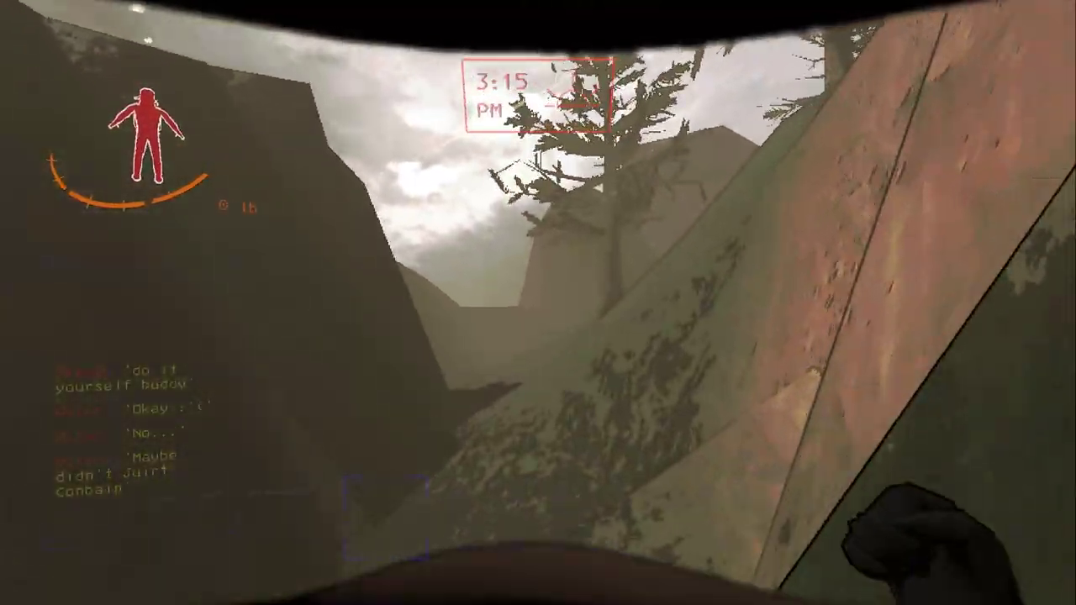
{"action": "key", "text": "w"}
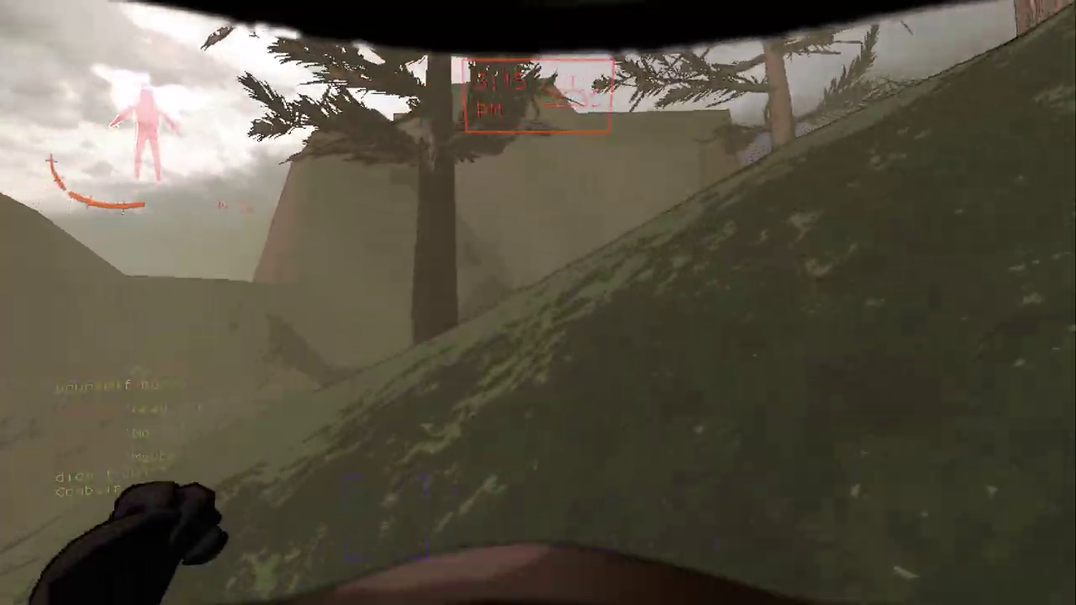
{"action": "key", "text": "w"}
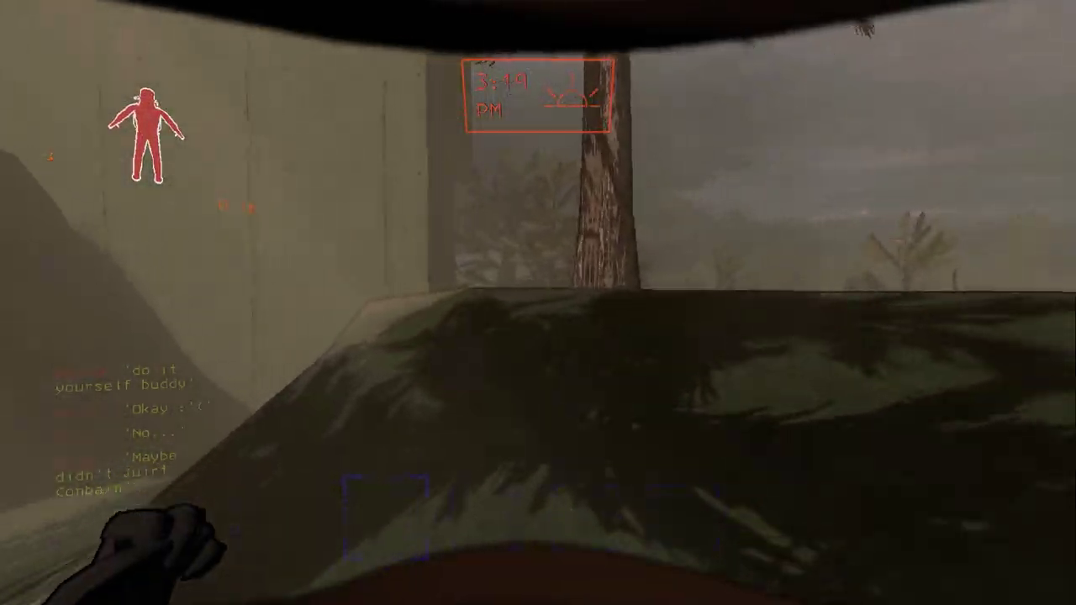
{"action": "key", "text": "w"}
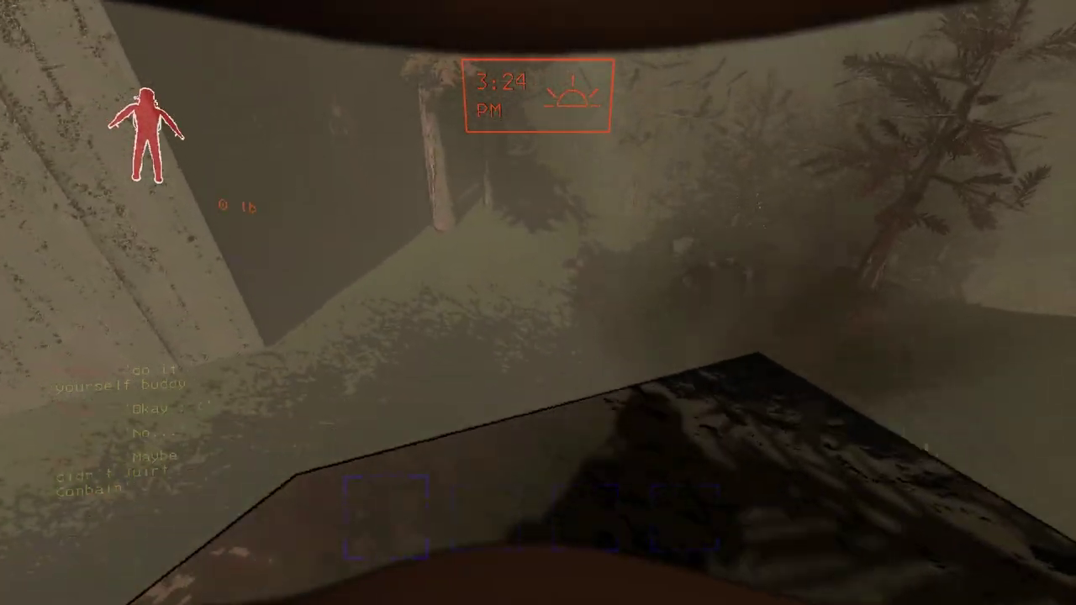
{"action": "key", "text": "w"}
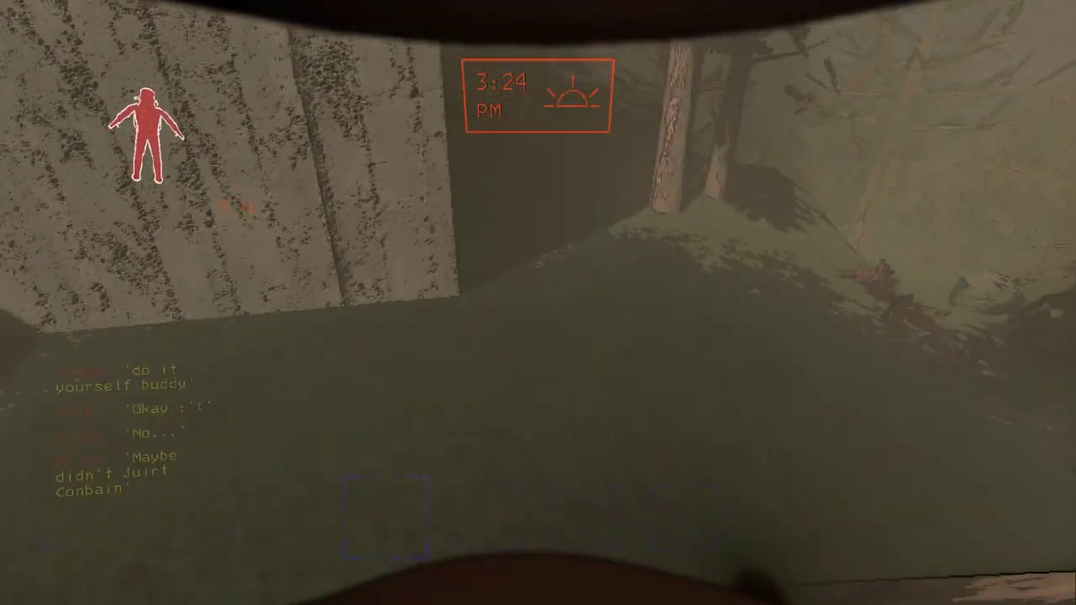
{"action": "key", "text": "w"}
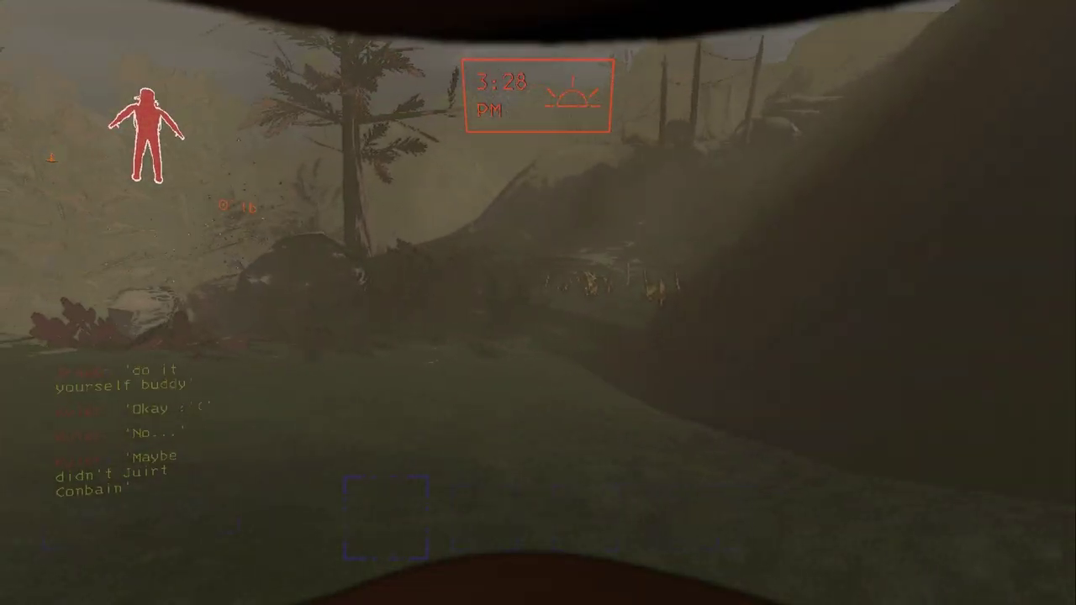
{"action": "key", "text": "w"}
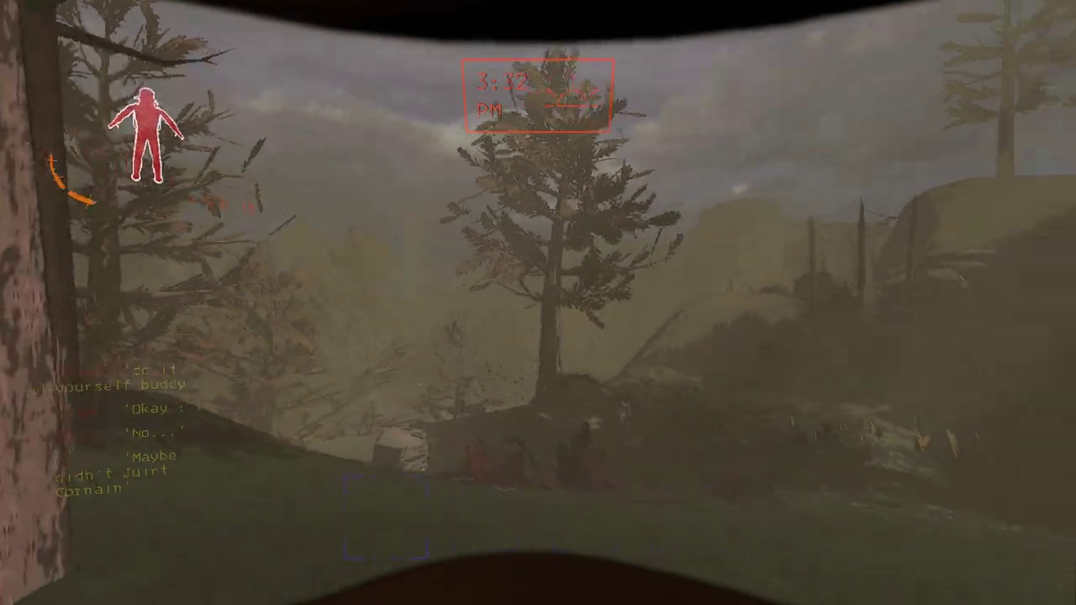
{"action": "key", "text": "w"}
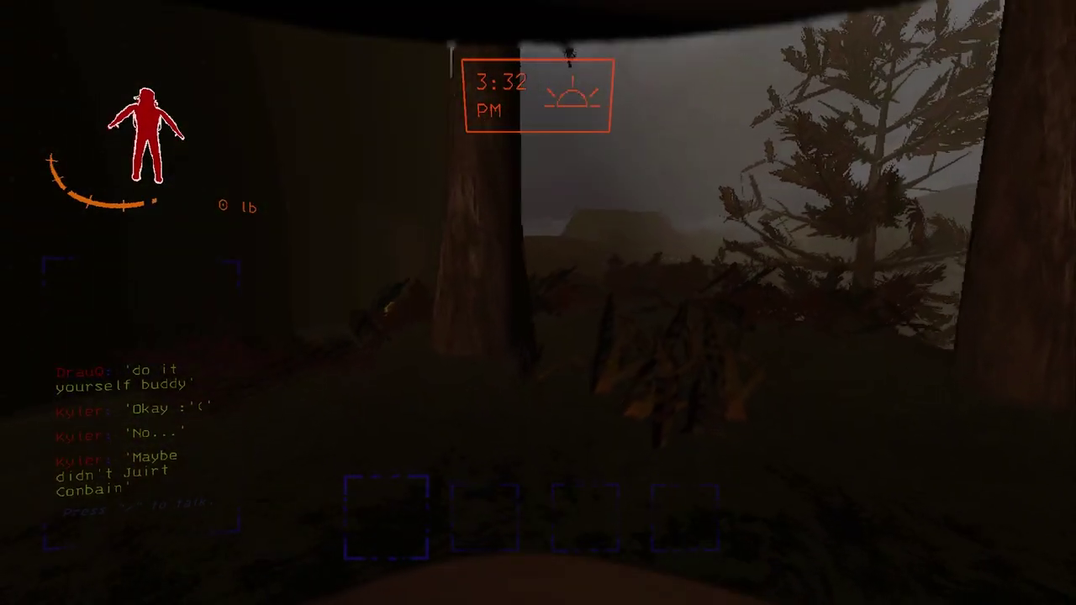
{"action": "key", "text": "w"}
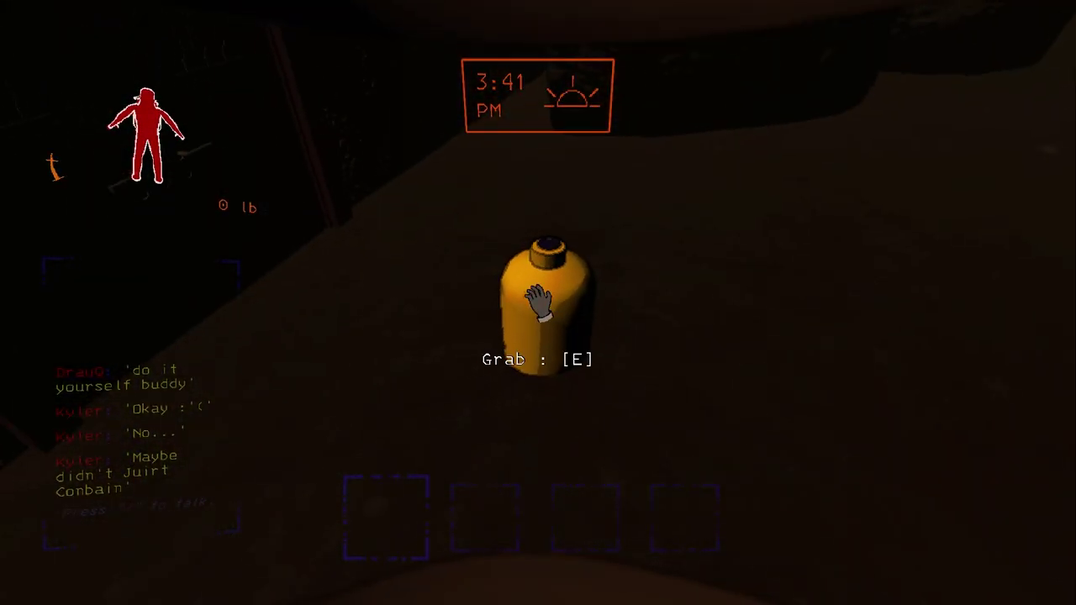
- Pick up the yellow chemical jug and carry it past the dark rock and cabin
{"action": "key", "text": "e"}
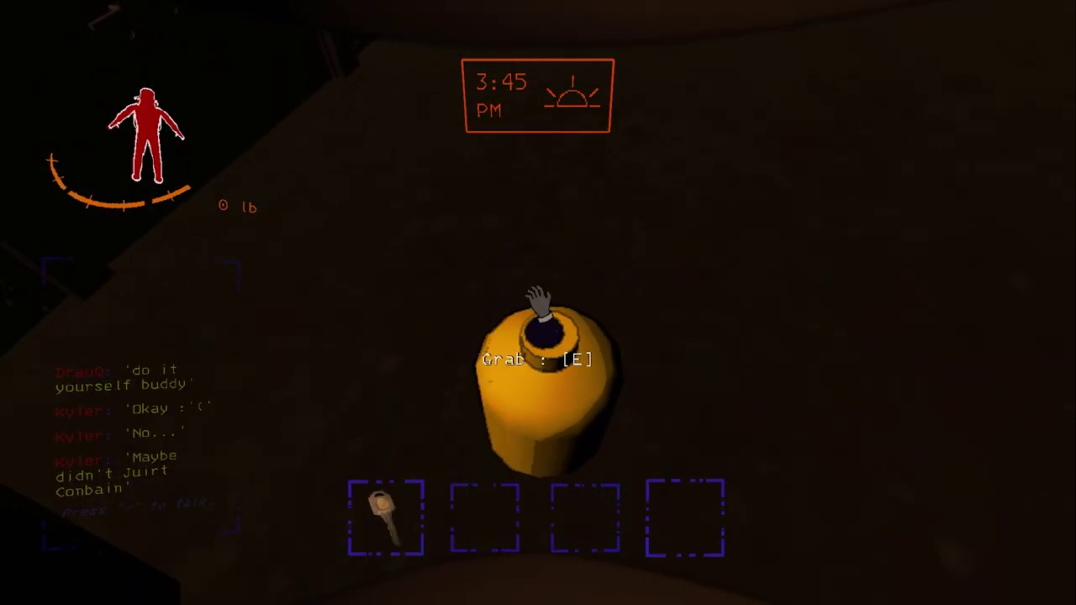
{"action": "key", "text": "e"}
{"action": "key", "text": "w"}
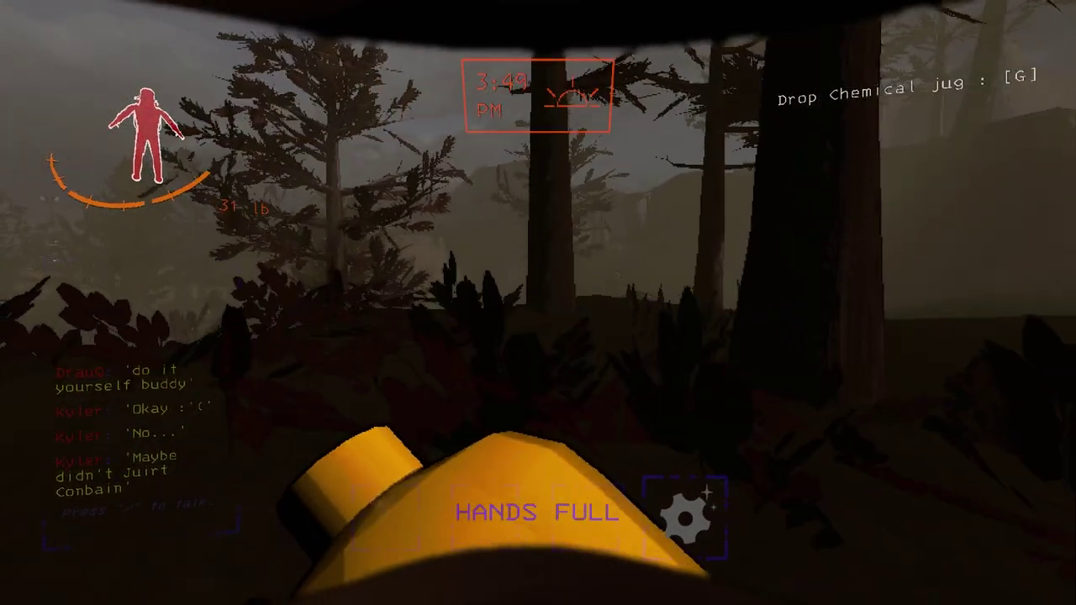
{"action": "key", "text": "w"}
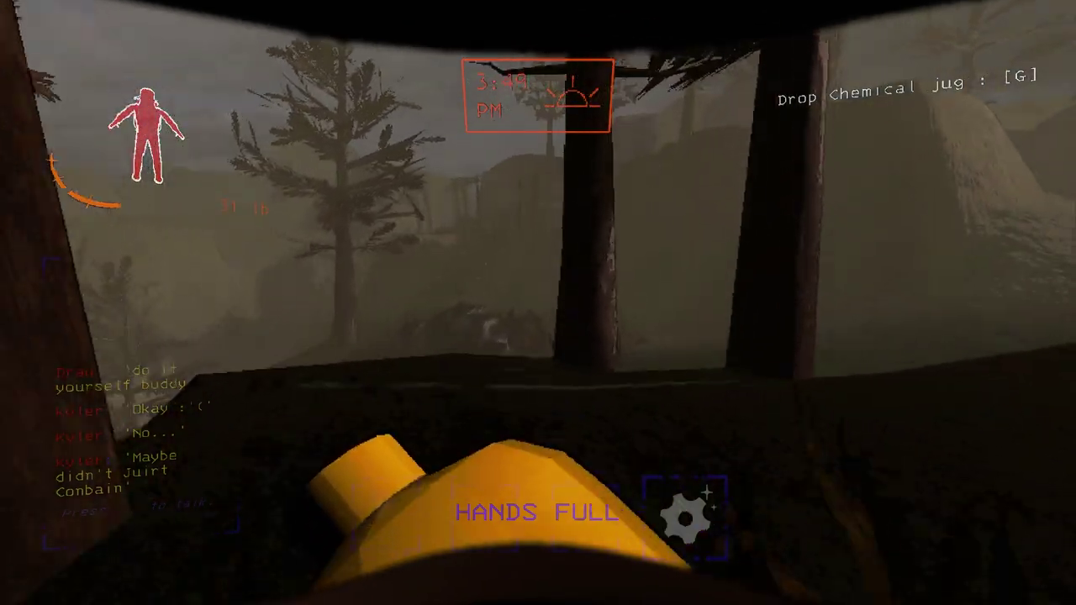
{"action": "key", "text": "w"}
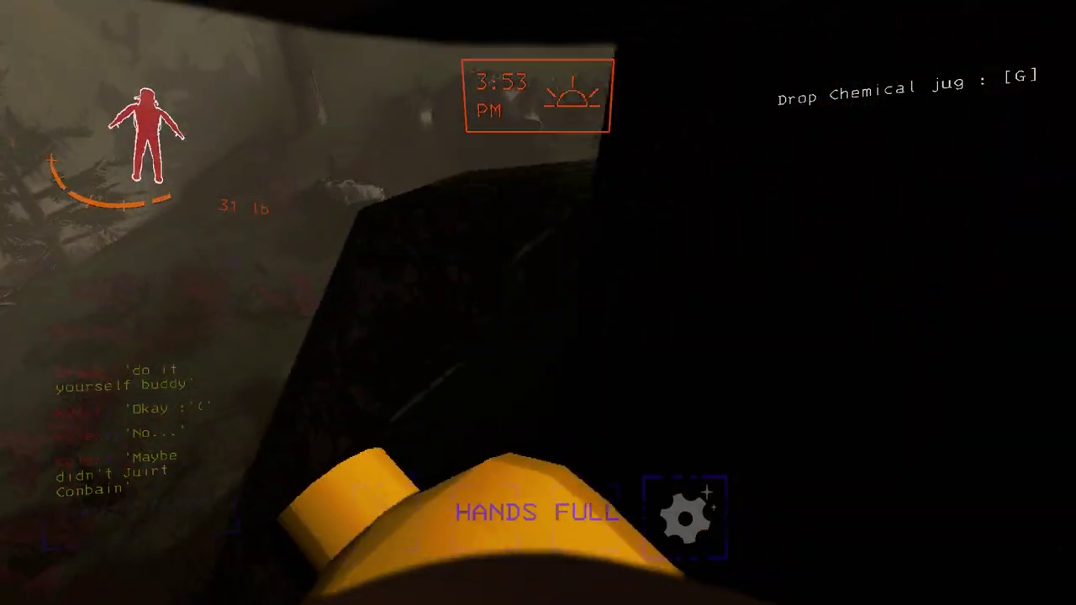
{"action": "key", "text": "w"}
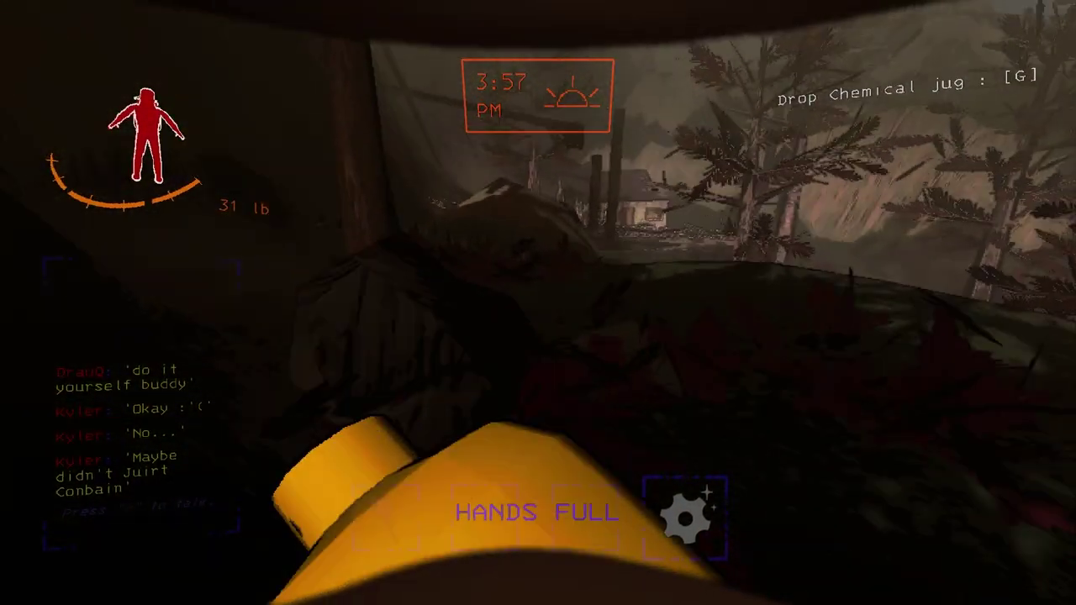
{"action": "key", "text": "w"}
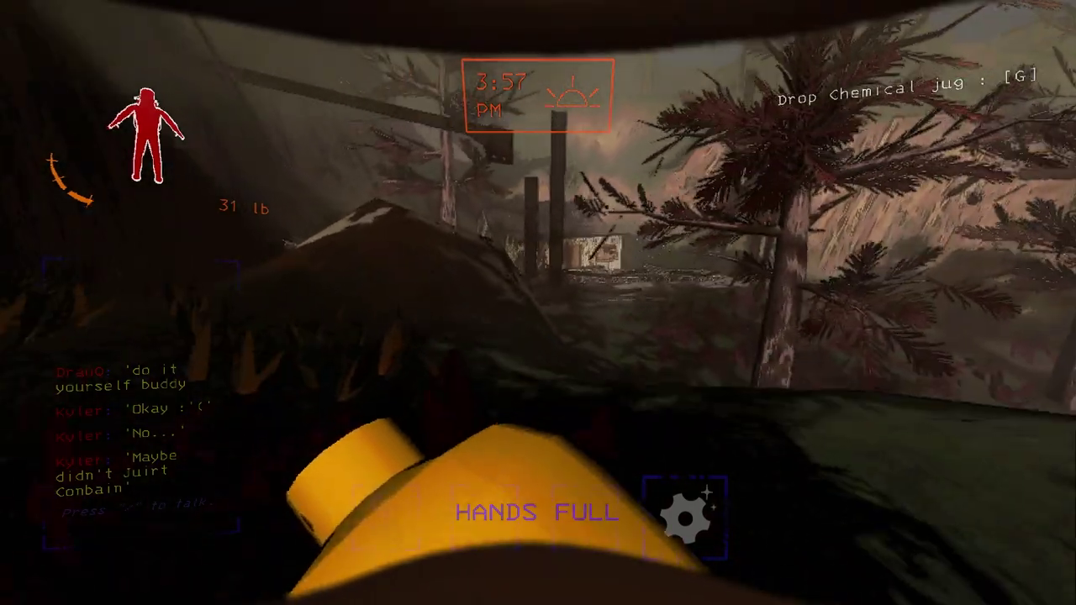
{"action": "key", "text": "w"}
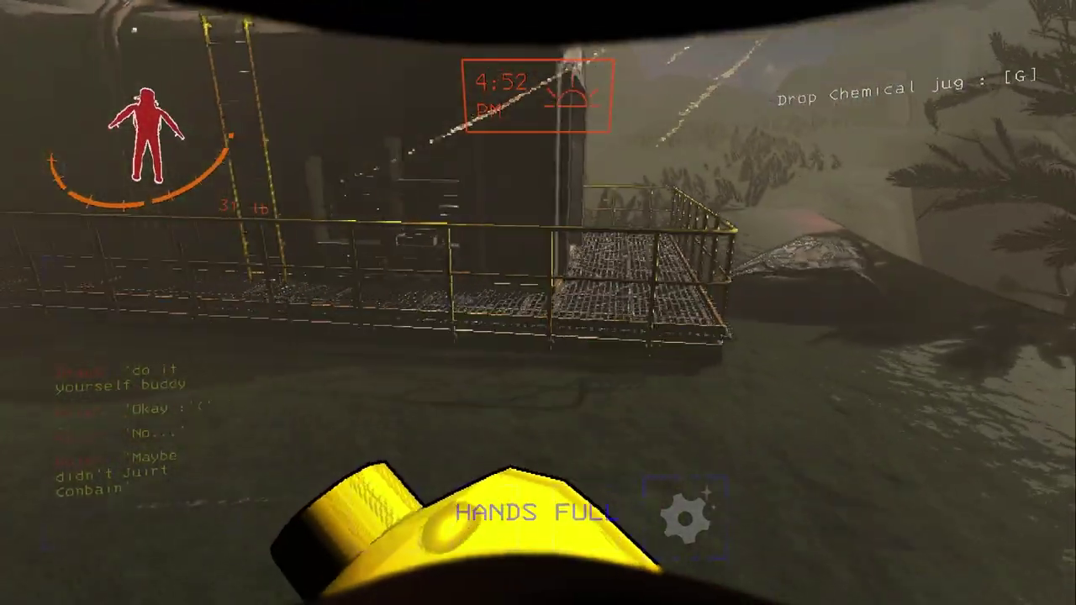
- Walk from the catwalk into the ship and drop the chemical jug inside
{"action": "key", "text": "w"}
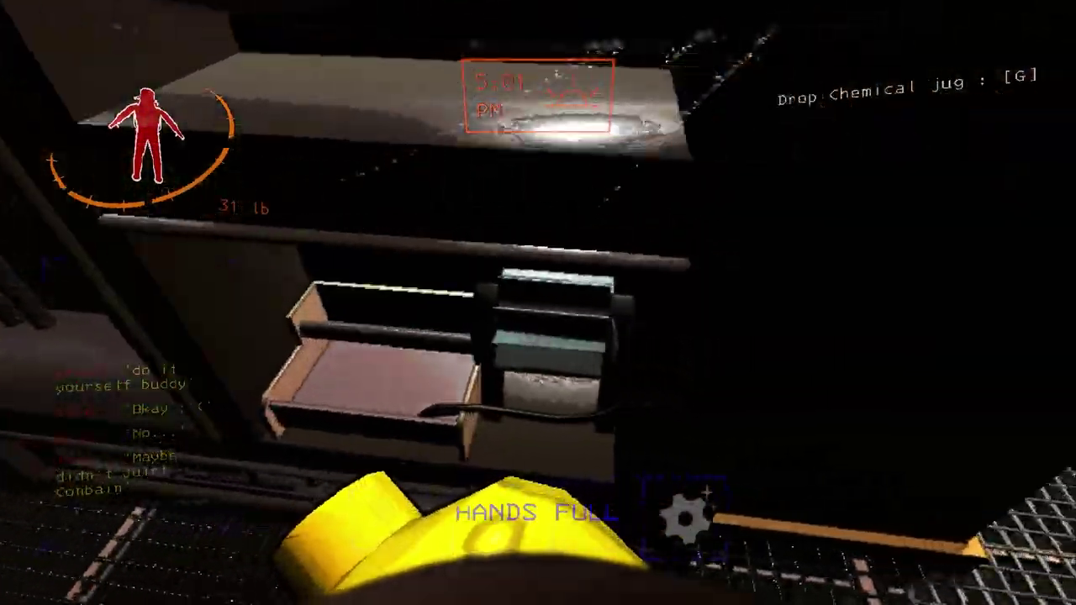
{"action": "key", "text": "w"}
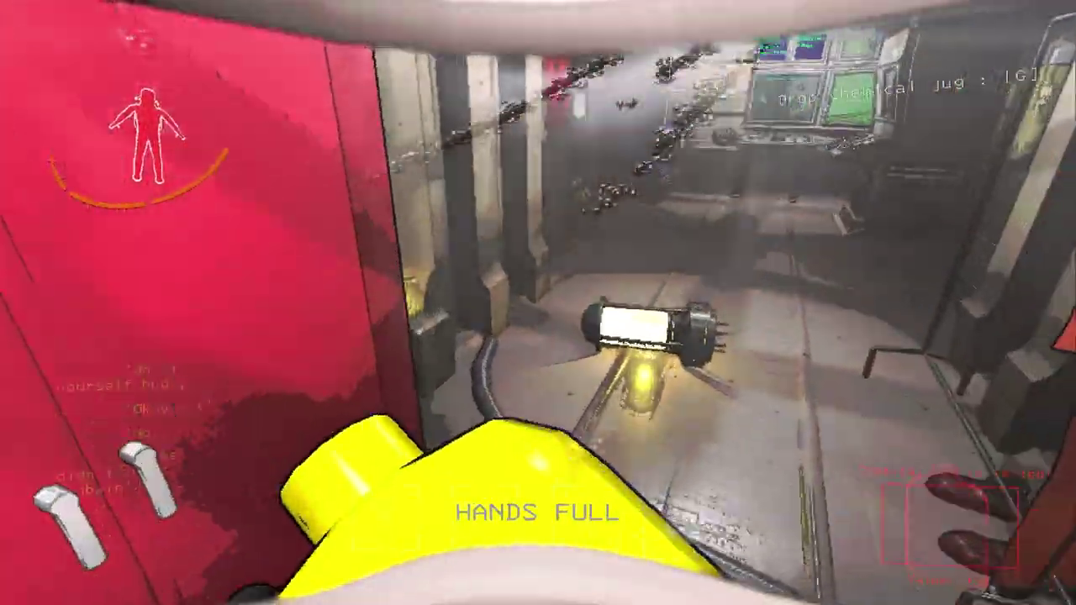
{"action": "key", "text": "g"}
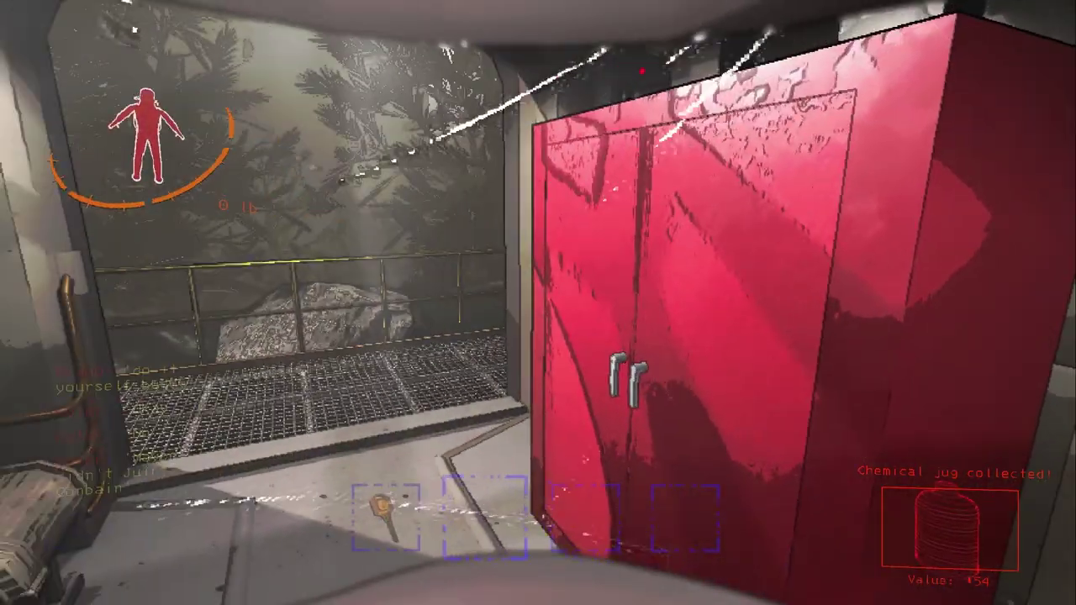
{"action": "scroll", "coordinate": [537, 303], "scroll_direction": "up", "scroll_amount": 1}
- Open the red cabinet doors with the key and walk over to the crew monitor
{"action": "key", "text": "e"}
{"action": "key", "text": "e"}
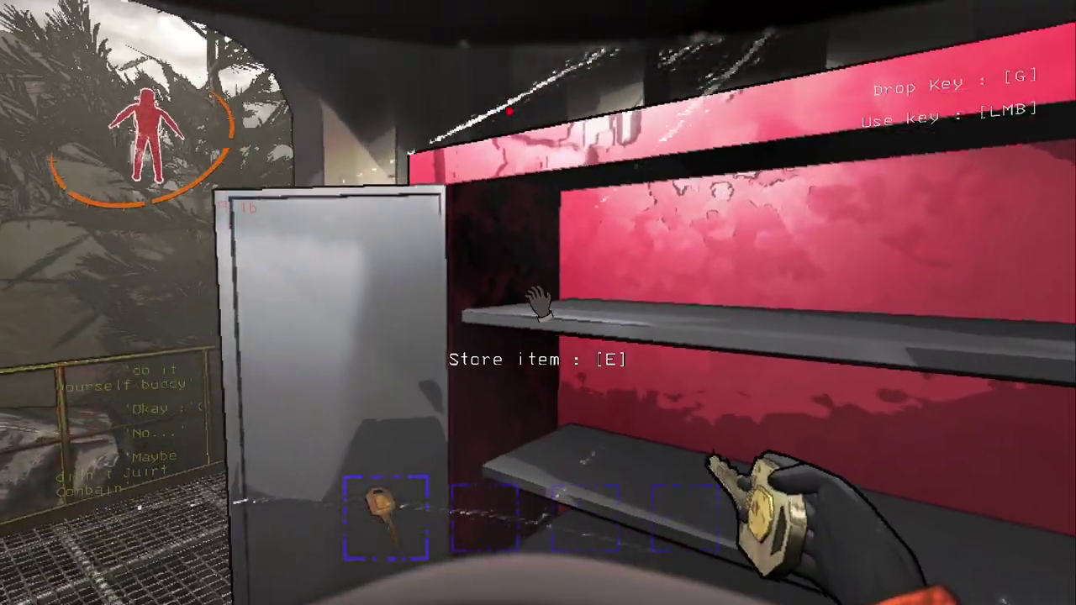
{"action": "key", "text": "e"}
{"action": "key", "text": "w"}
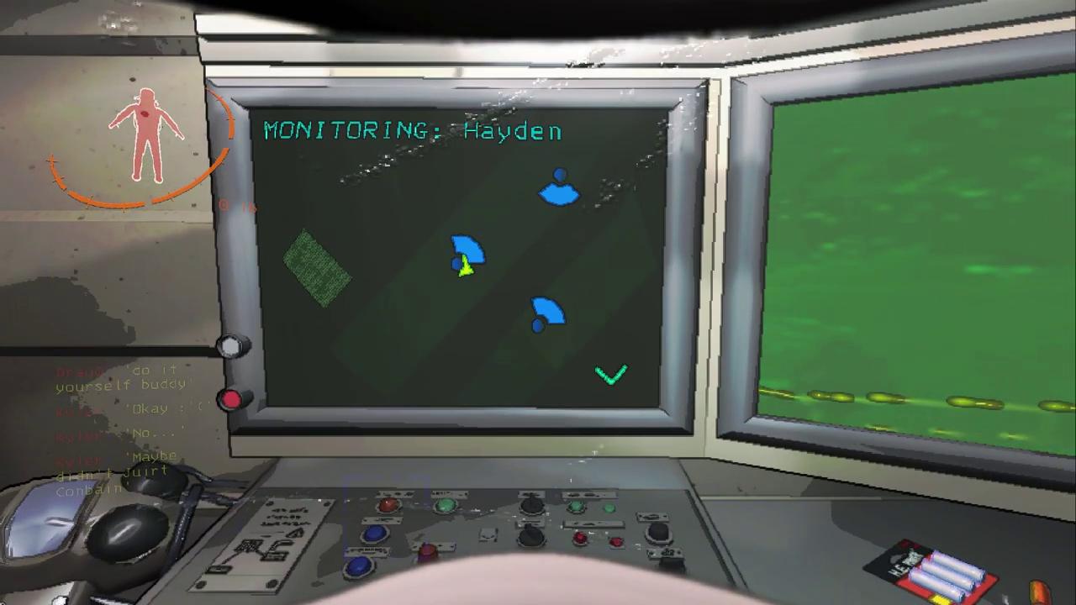
- Cycle the monitor through two crewmates, check the console, then head into the corridor
{"action": "key", "text": "s"}
{"action": "key", "text": "e"}
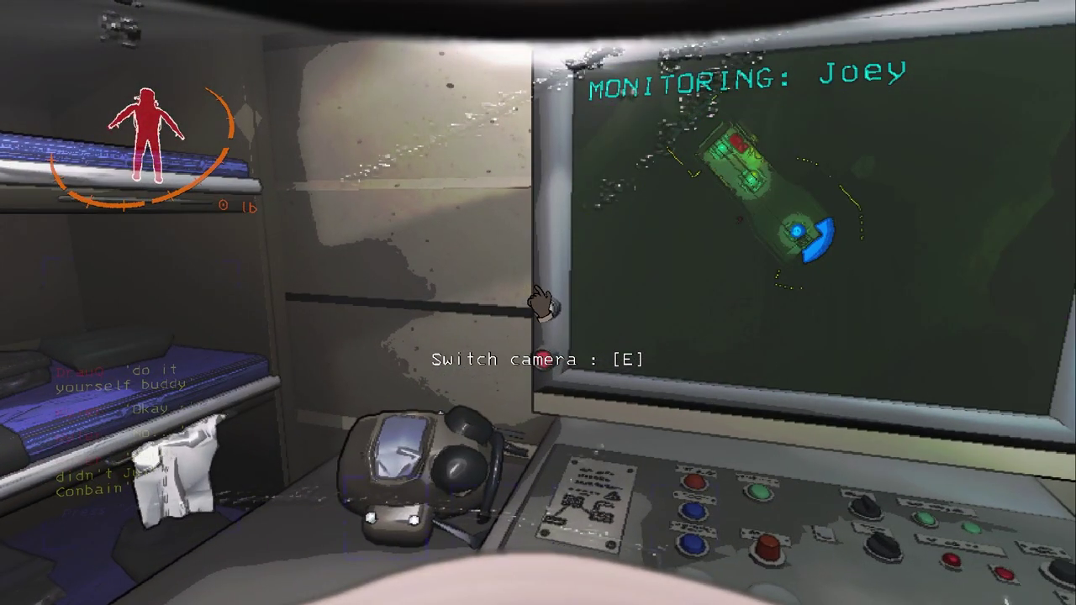
{"action": "key", "text": "e"}
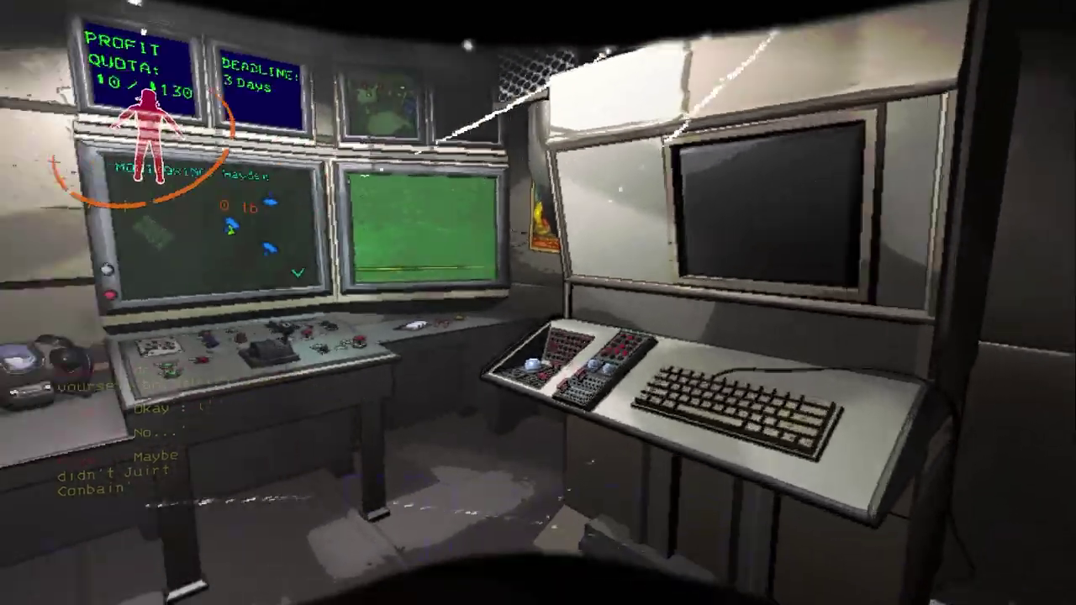
{"action": "key", "text": "e"}
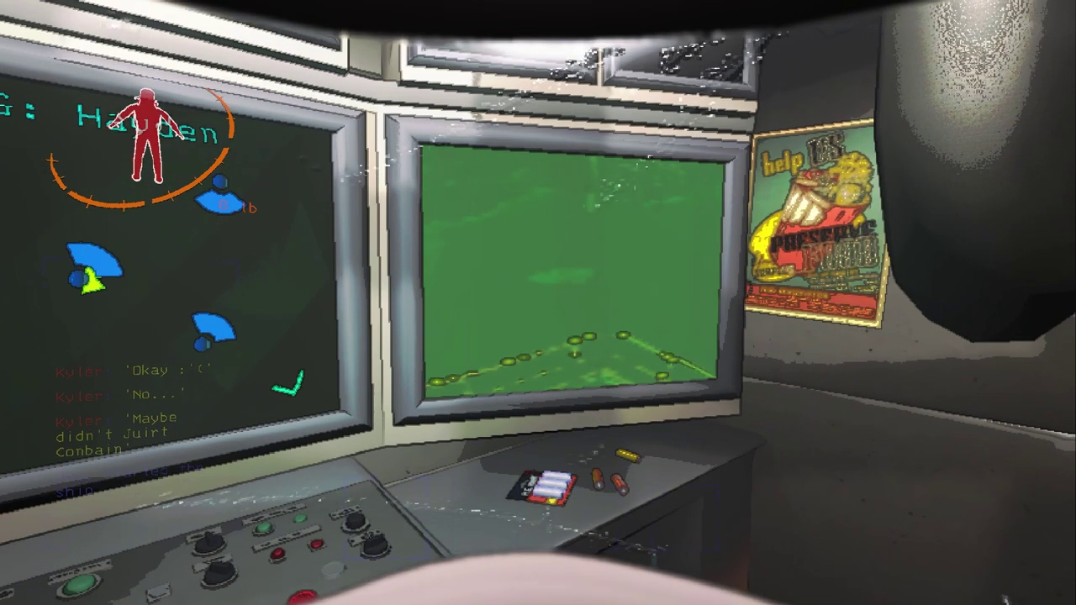
{"action": "key", "text": "w"}
{"action": "key", "text": "w"}
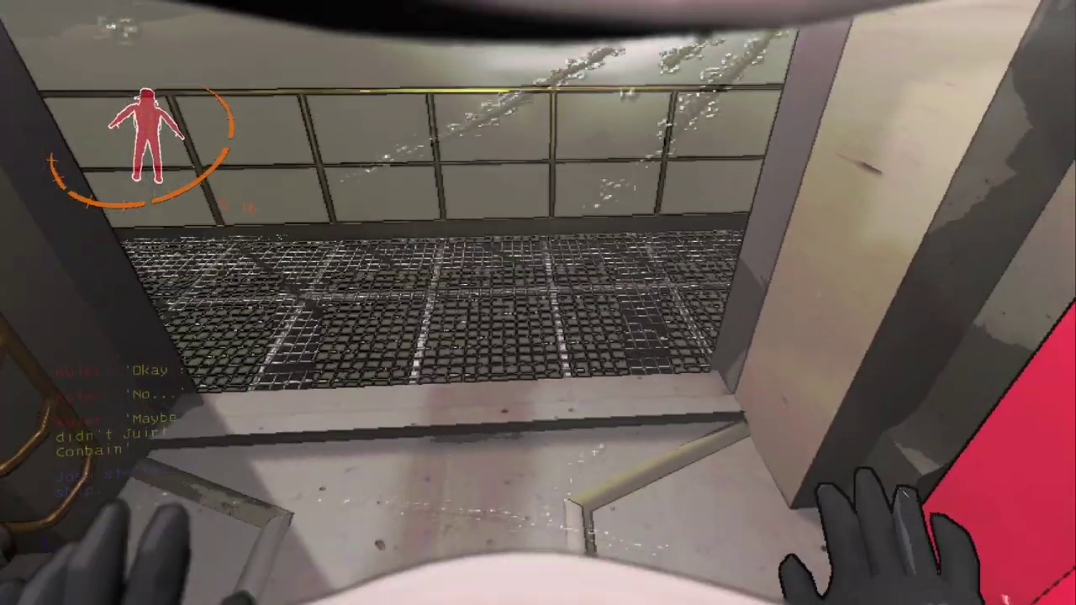
- Step onto the railing deck and briefly pick up the bunk shelves, then cancel
{"action": "key", "text": "w"}
{"action": "key", "text": "w"}
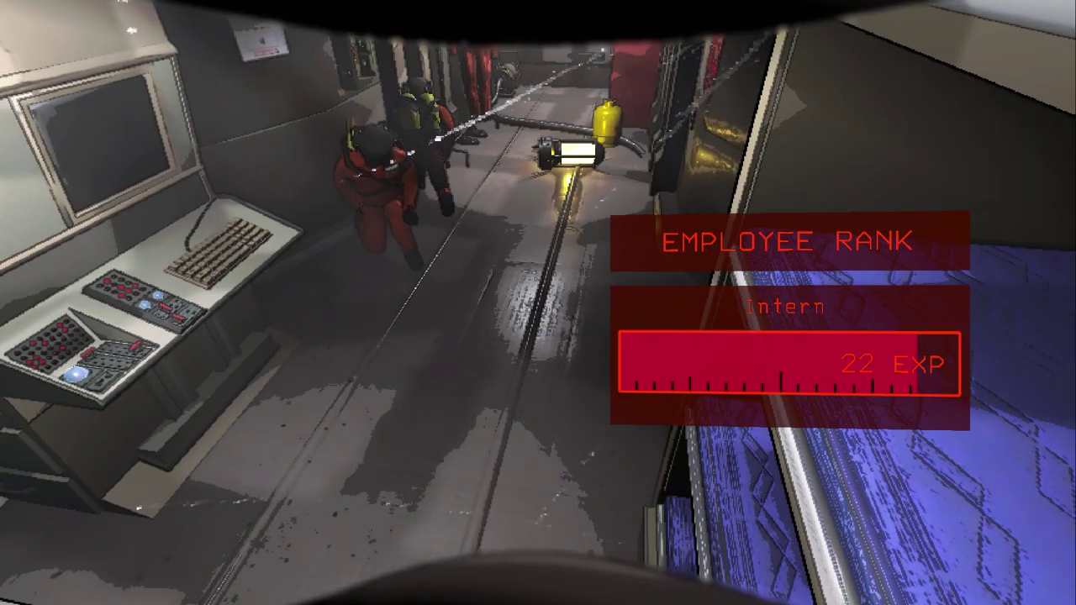
{"action": "key", "text": "b"}
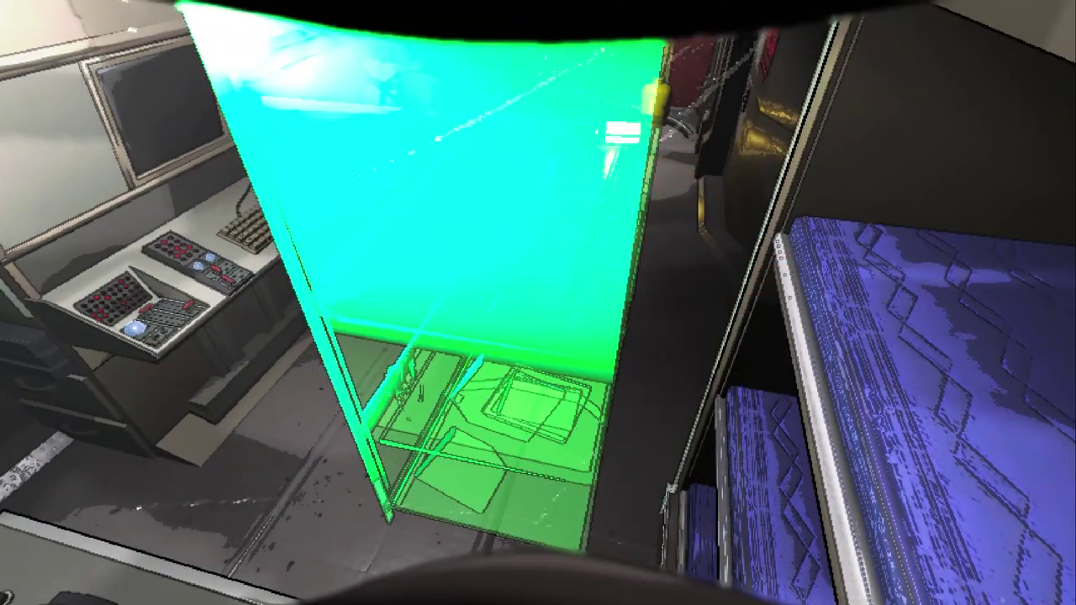
{"action": "key", "text": "b"}
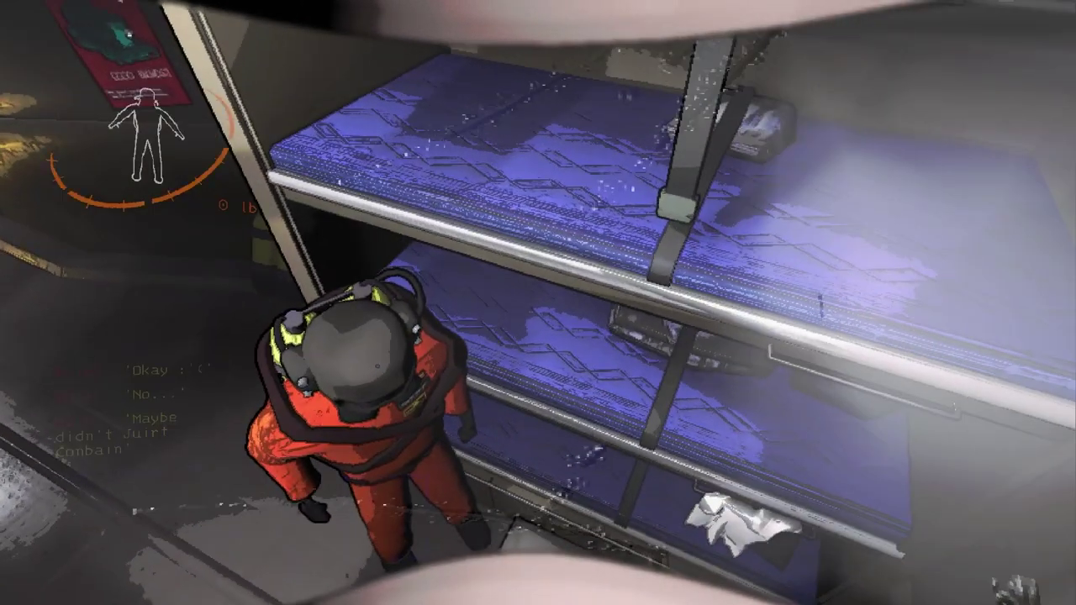
- Dismiss the rank panel and walk down the corridor to the door panel
{"action": "key", "text": "Escape"}
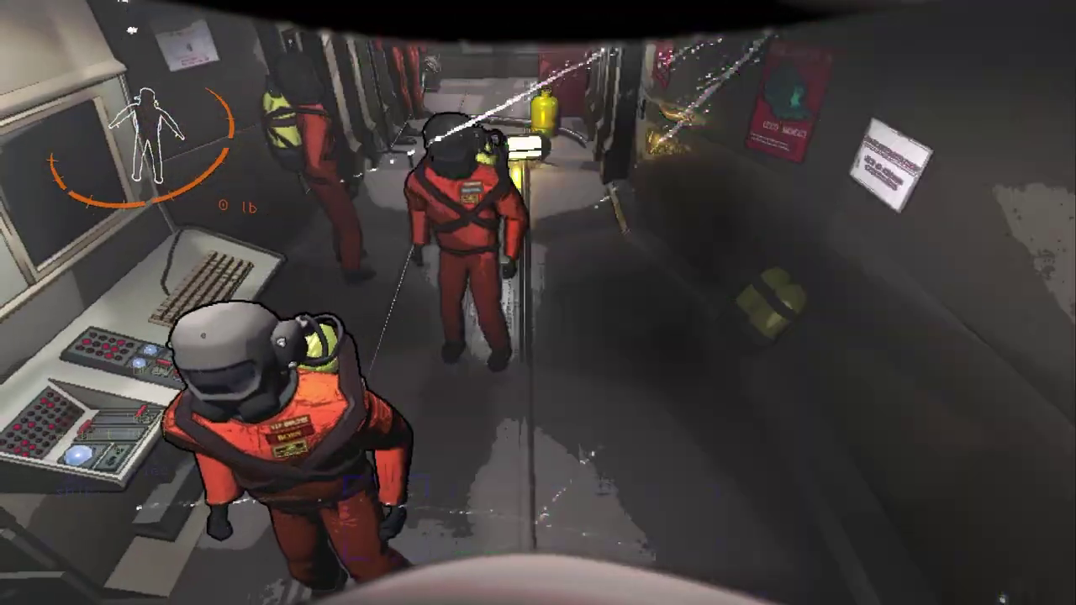
{"action": "key", "text": "w"}
{"action": "key", "text": "w"}
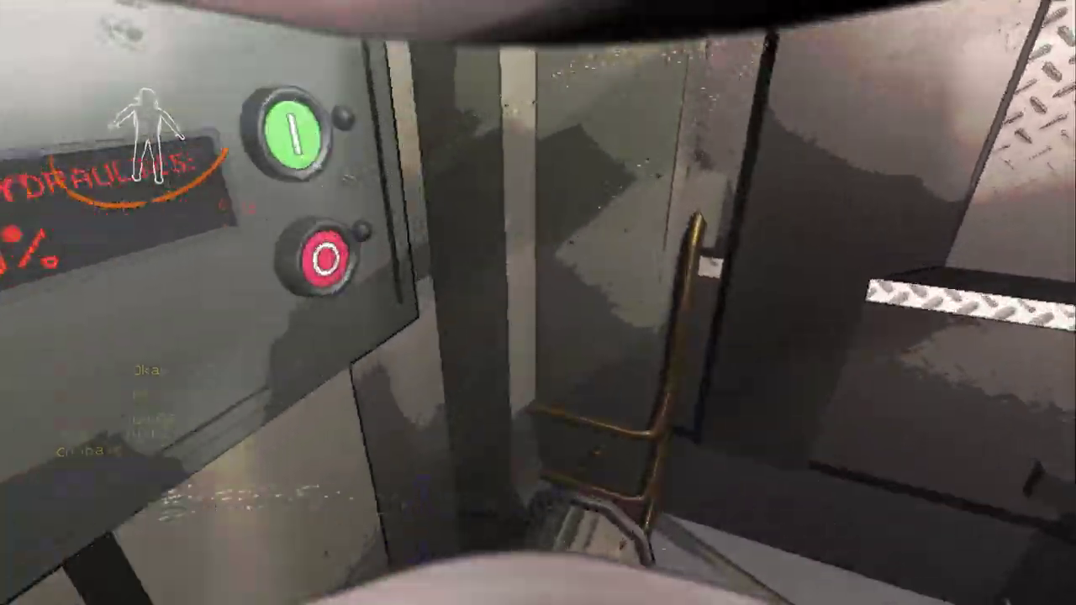
- Move around the ship past the crew, terminal and lockers, gesturing down the corridor
{"action": "key", "text": "e"}
{"action": "key", "text": "w"}
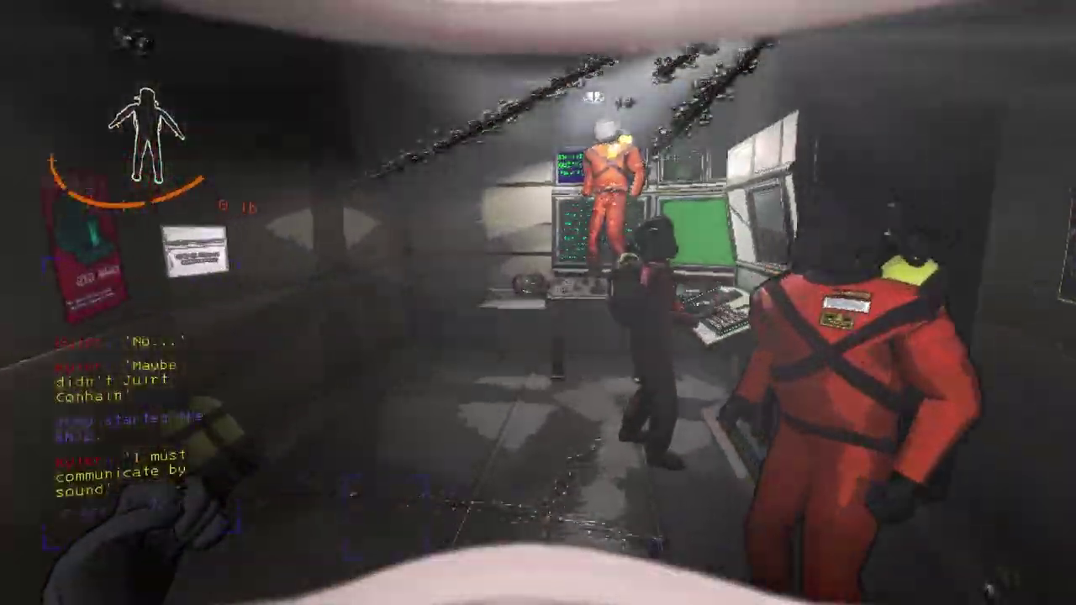
{"action": "key", "text": "w"}
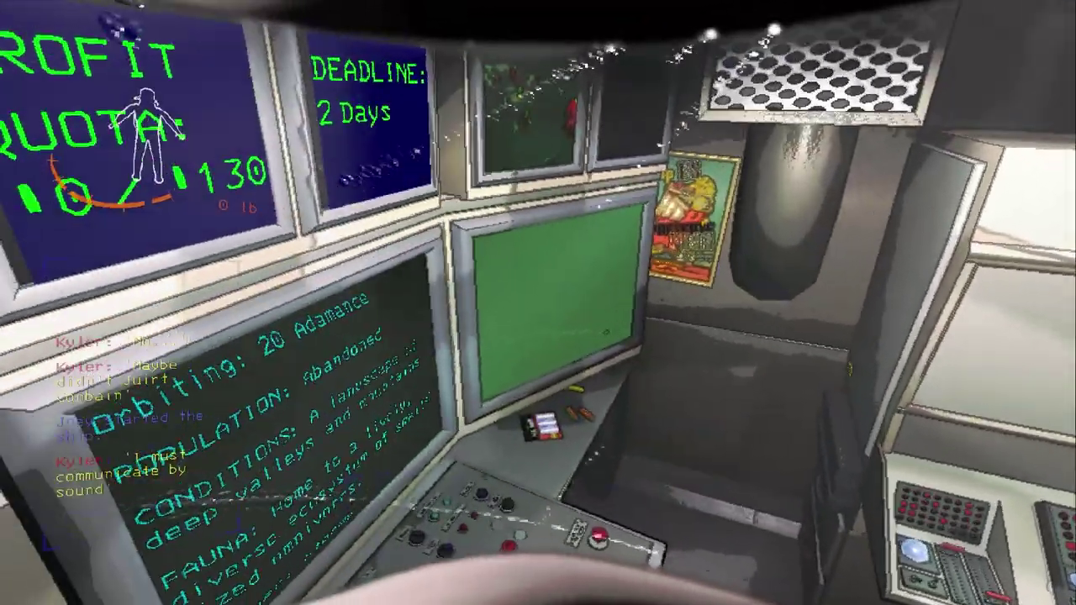
{"action": "key", "text": "w"}
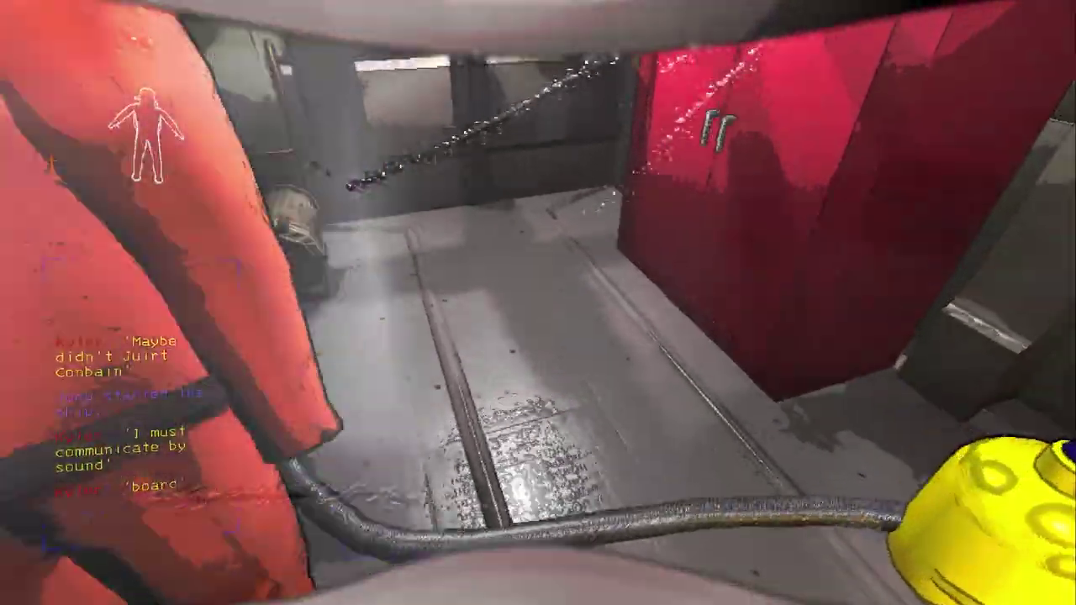
{"action": "key", "text": "w"}
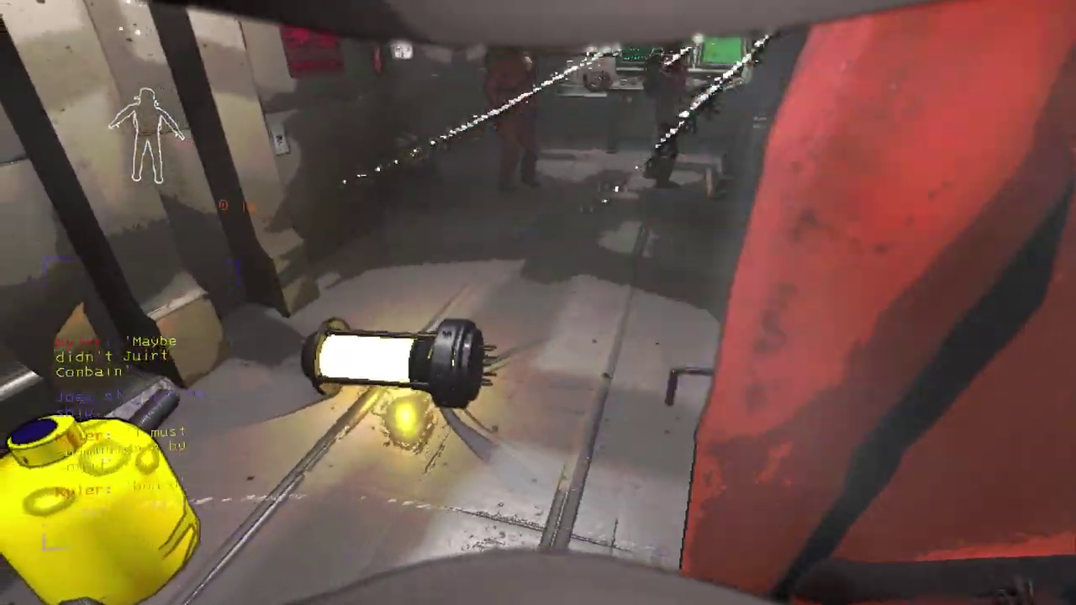
{"action": "key", "text": "w"}
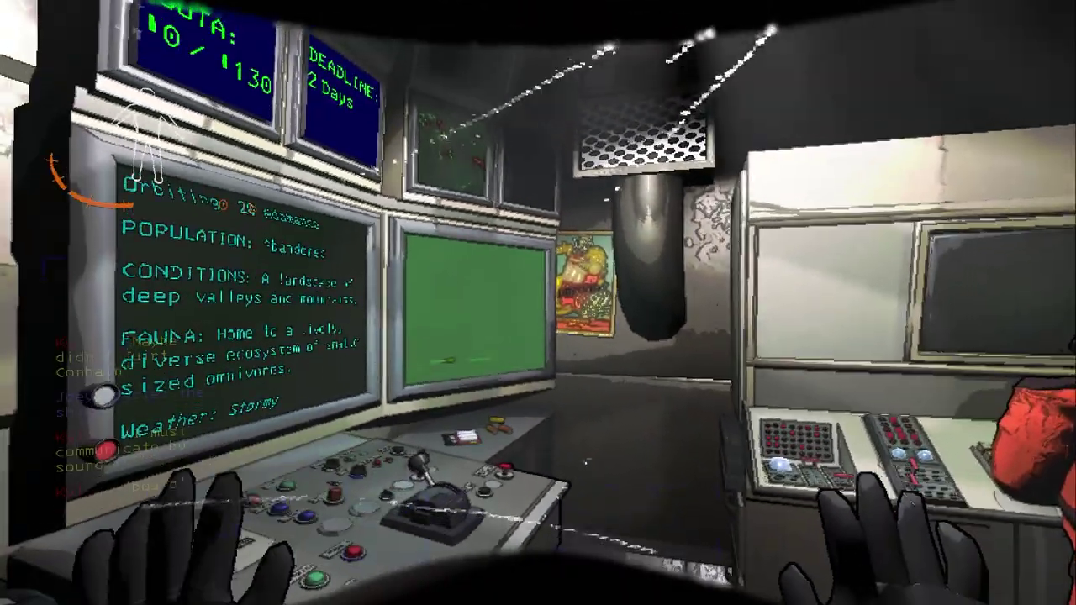
{"action": "key", "text": "2"}
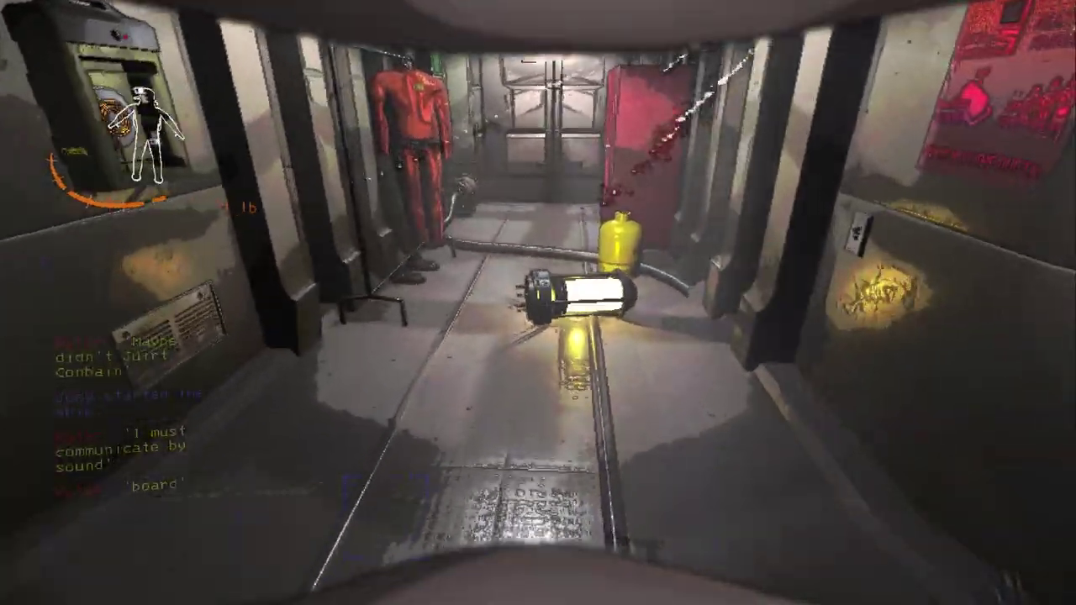
- Scan for scrap values and set the apparatus down on the ship floor
{"action": "key", "text": "w"}
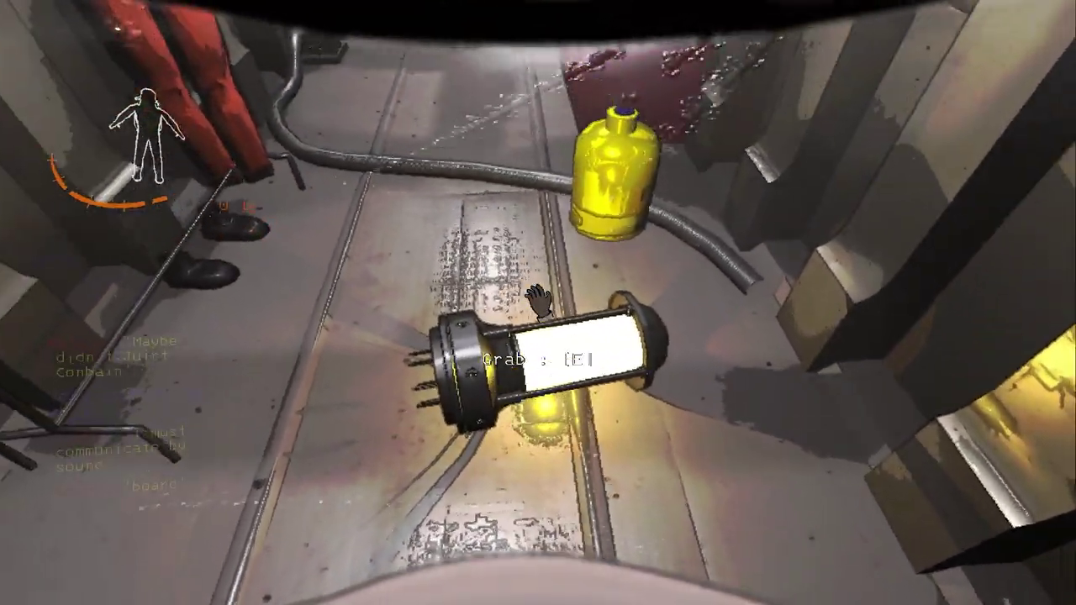
{"action": "right_click", "coordinate": [538, 302]}
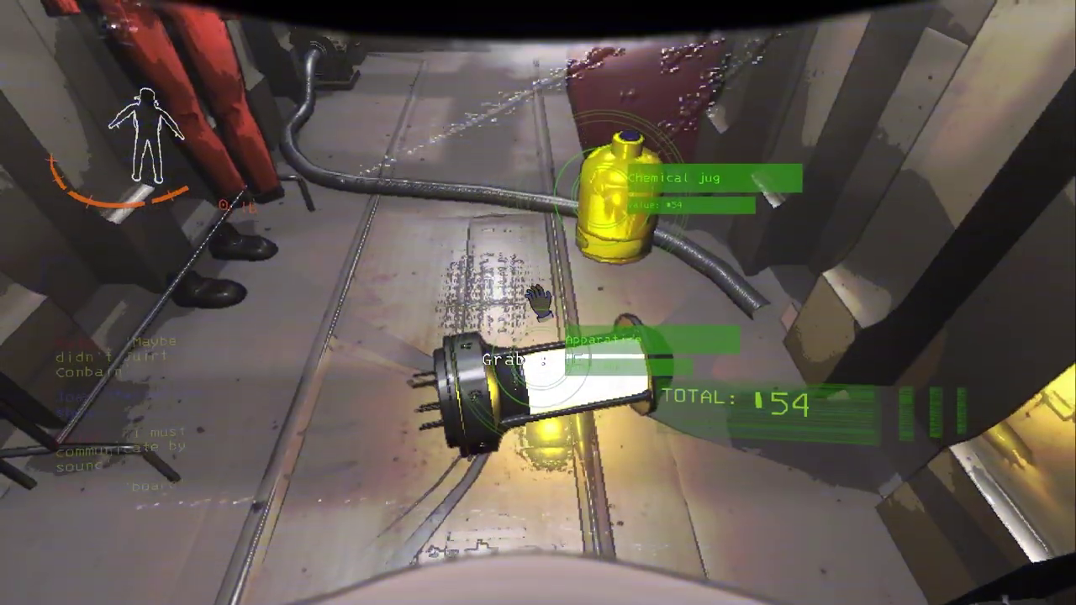
{"action": "key", "text": "g"}
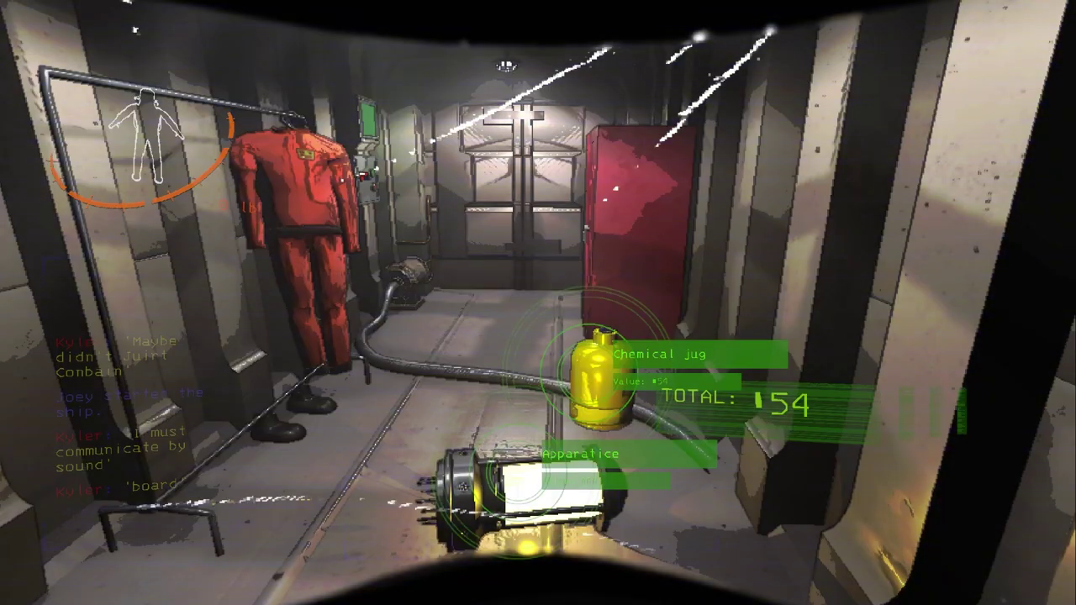
{"action": "key", "text": "w"}
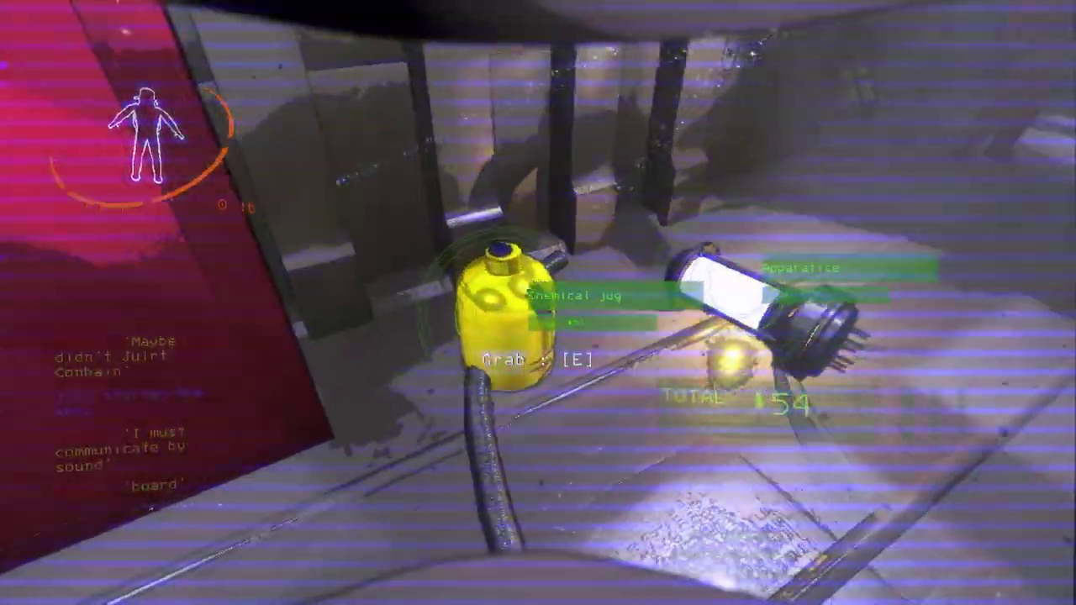
- Open the red cabinet and retrieve the key from its shelf
{"action": "key", "text": "e"}
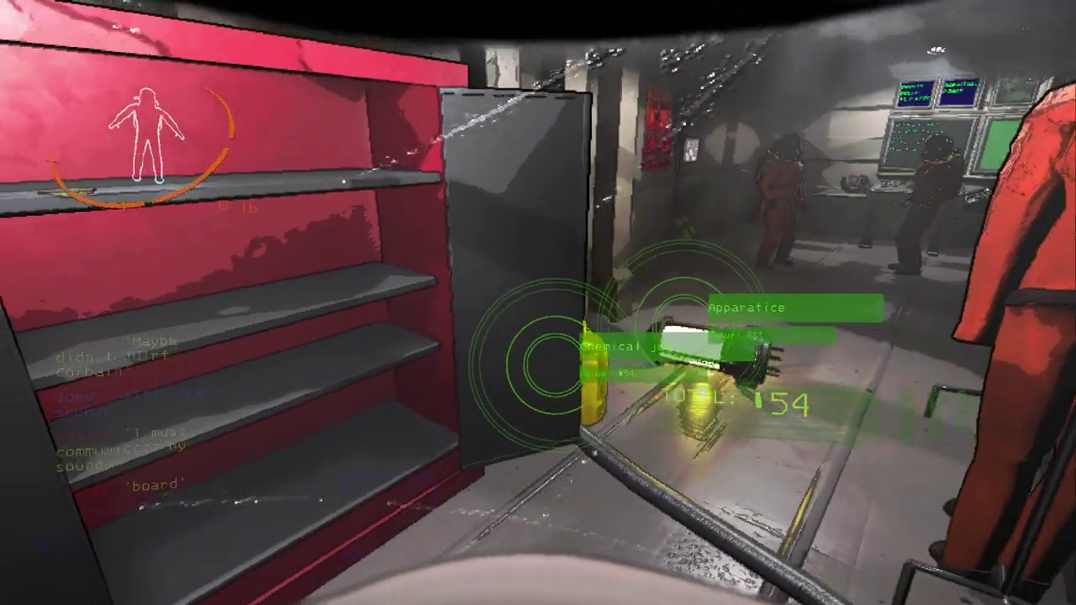
{"action": "key", "text": "e"}
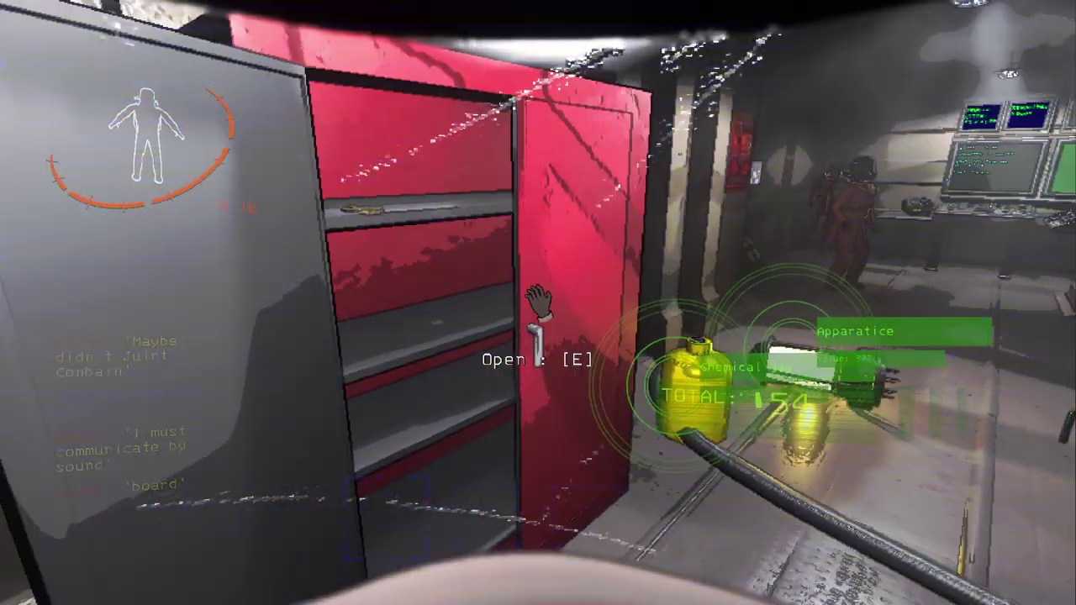
{"action": "key", "text": "e"}
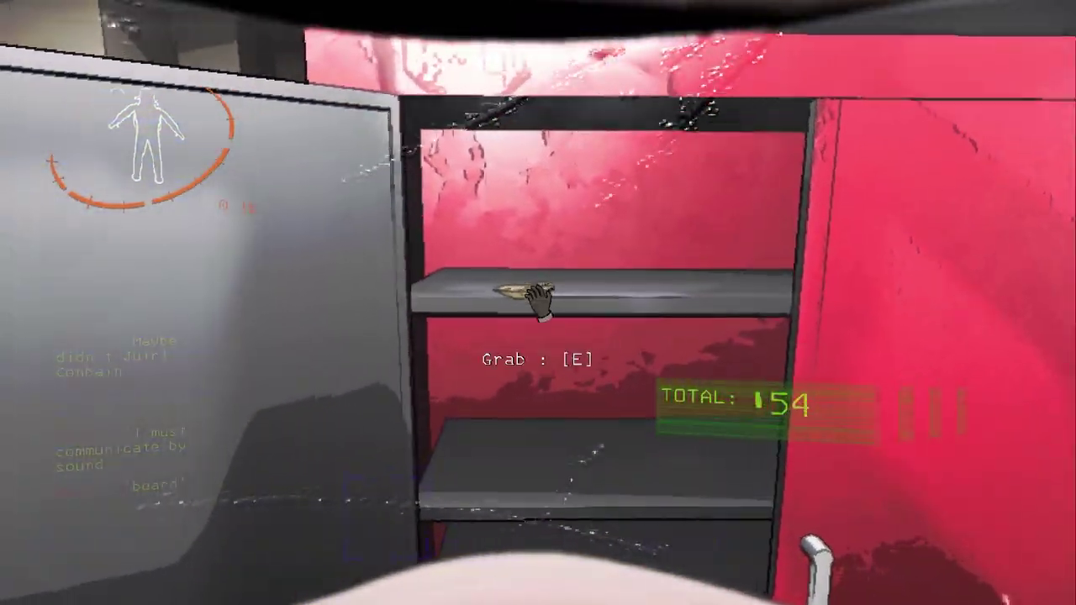
{"action": "key", "text": "e"}
{"action": "key", "text": "g"}
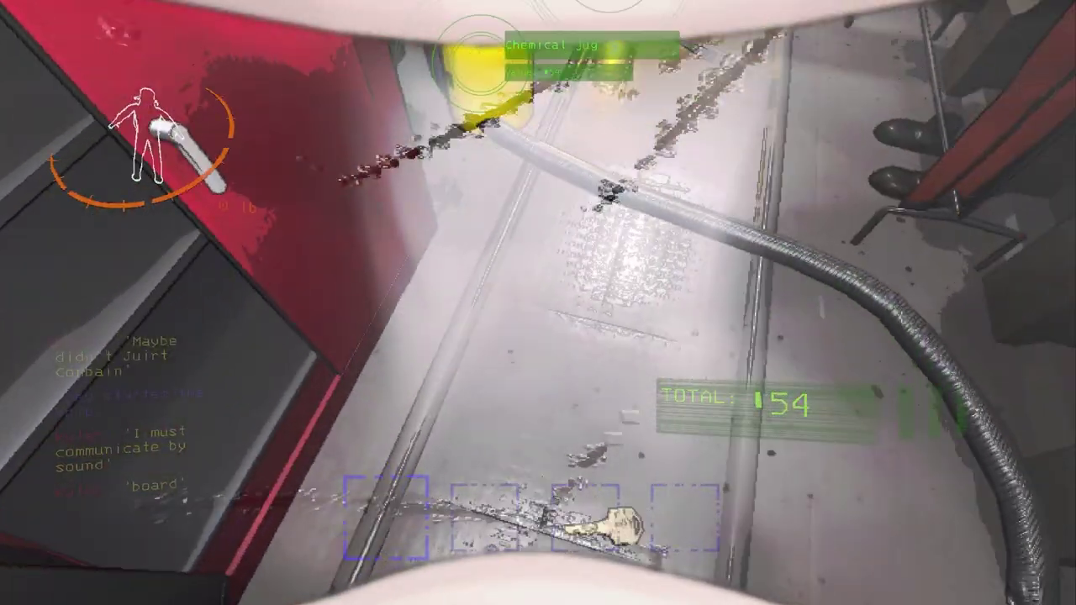
{"action": "key", "text": "e"}
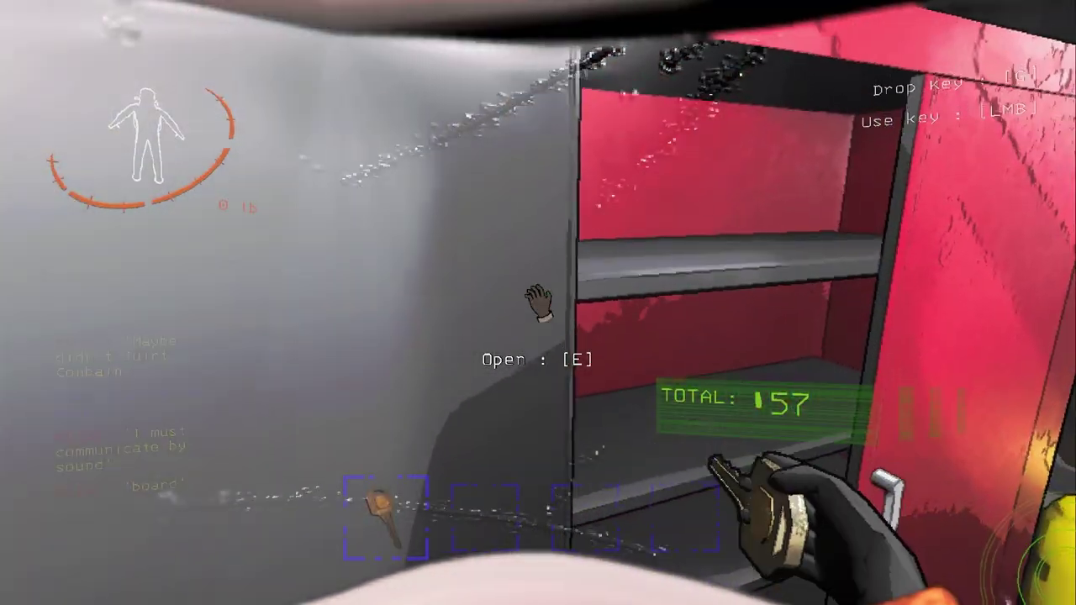
{"action": "key", "text": "e"}
{"action": "key", "text": "e"}
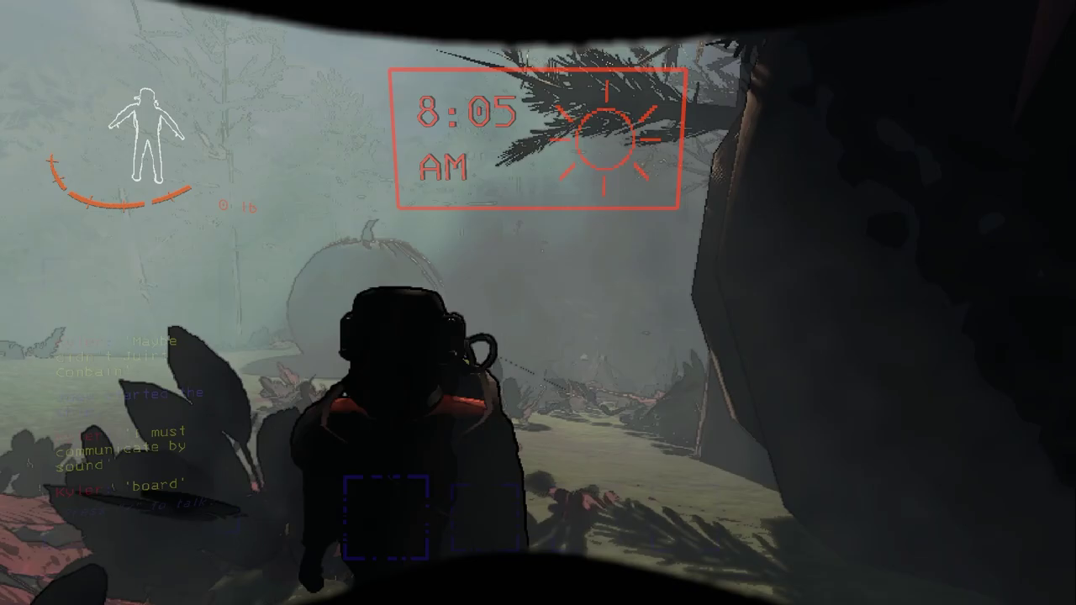
- Scan the foggy outdoors to locate the ship while heading for the facility
{"action": "right_click", "coordinate": [538, 302]}
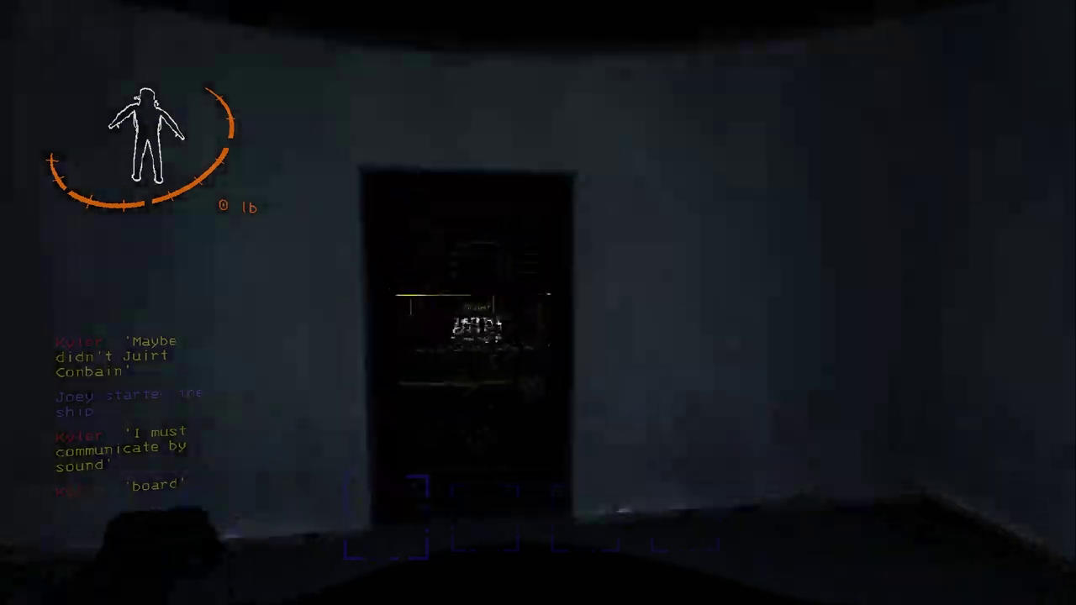
- Cross the catwalk into the stairwell and pick up the Easter egg
{"action": "key", "text": "w"}
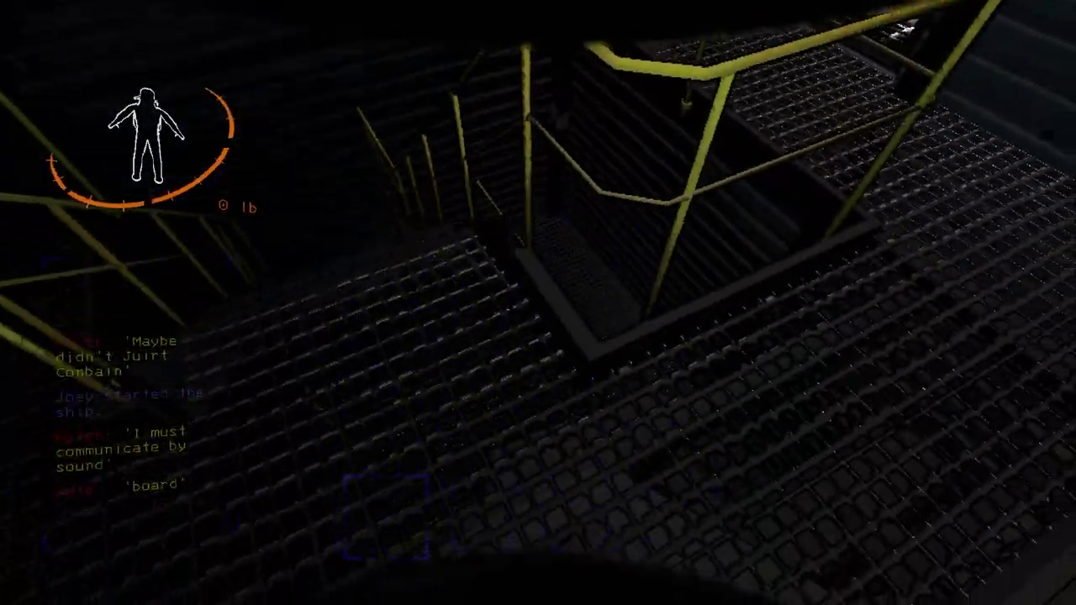
{"action": "key", "text": "w"}
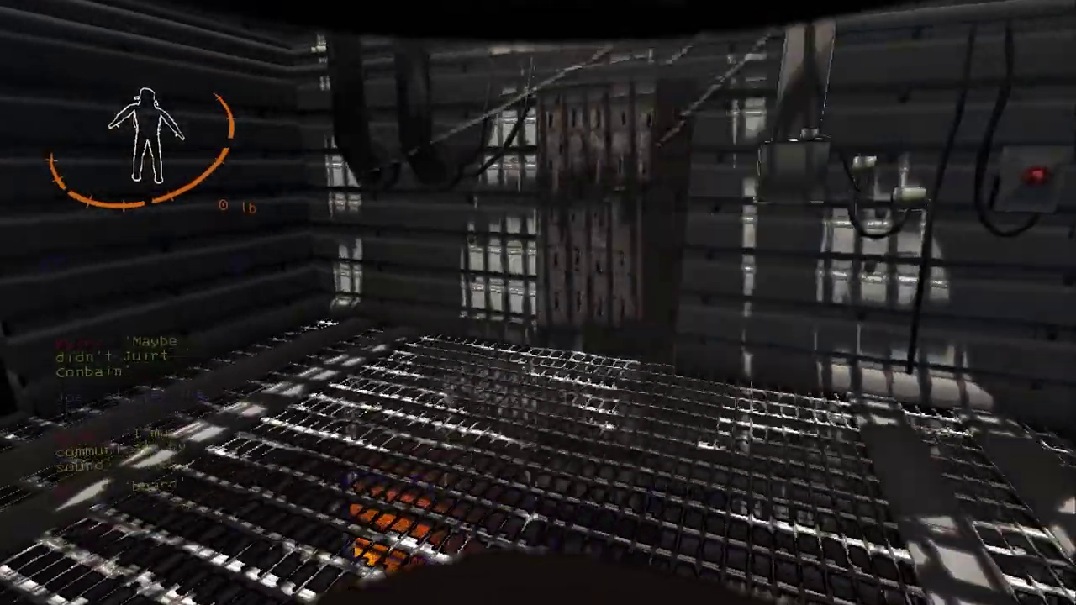
{"action": "key", "text": "w"}
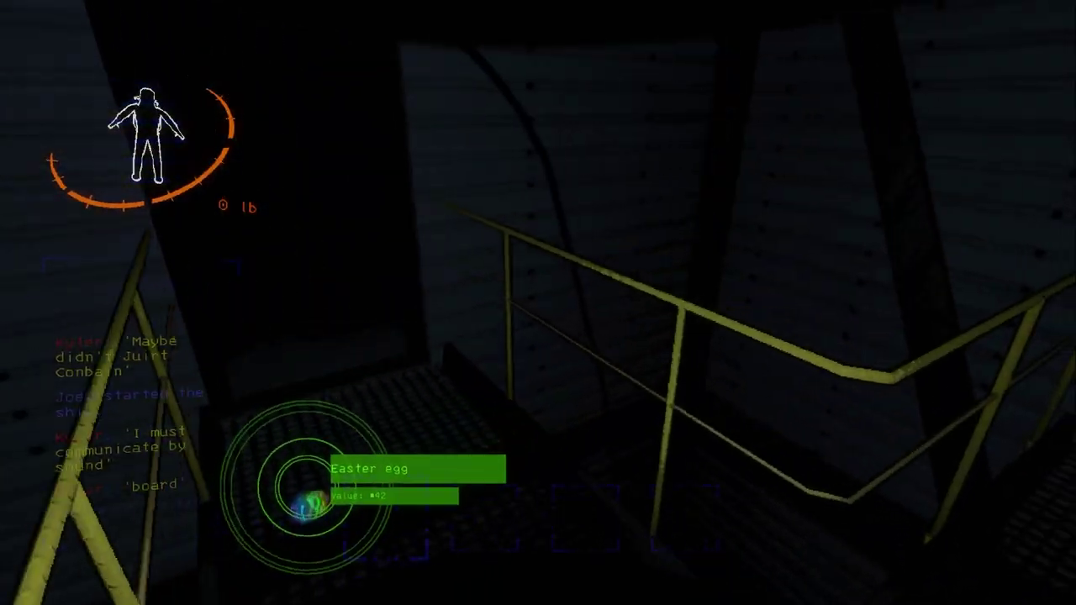
{"action": "key", "text": "e"}
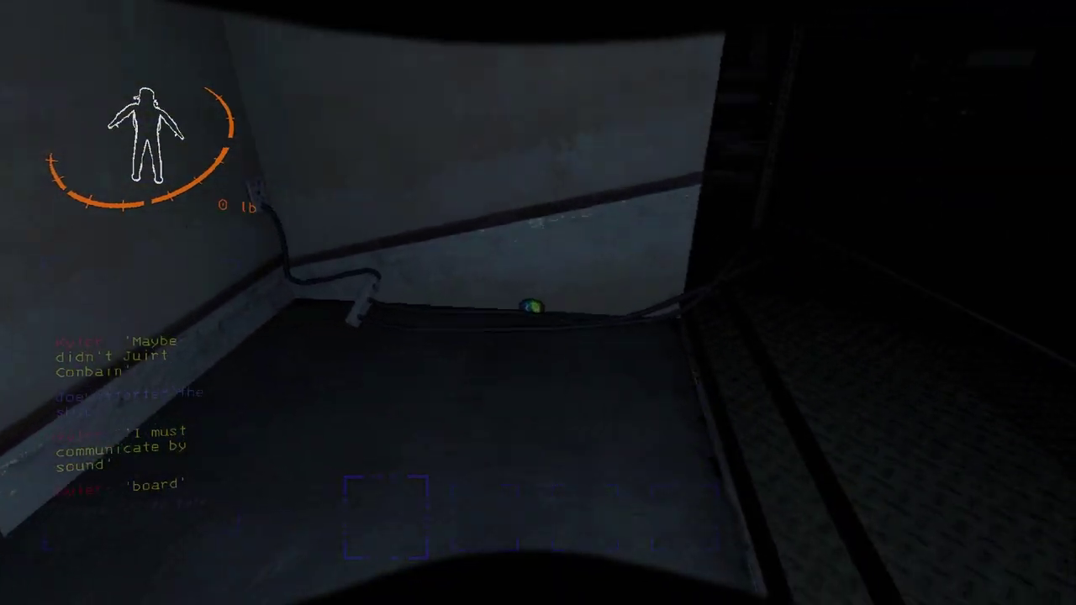
{"action": "key", "text": "e"}
{"action": "key", "text": "g"}
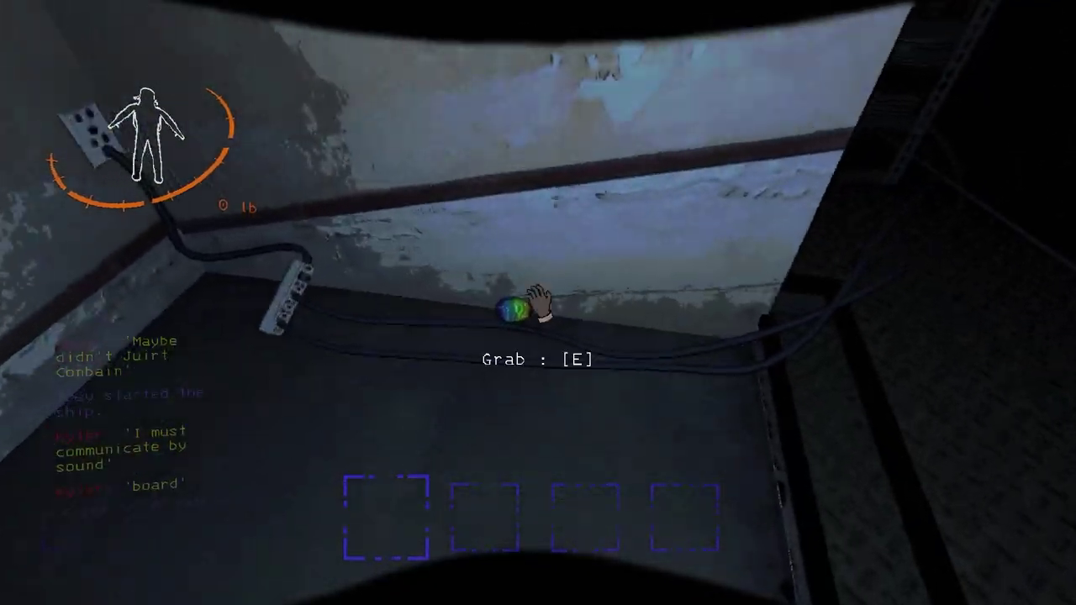
{"action": "key", "text": "e"}
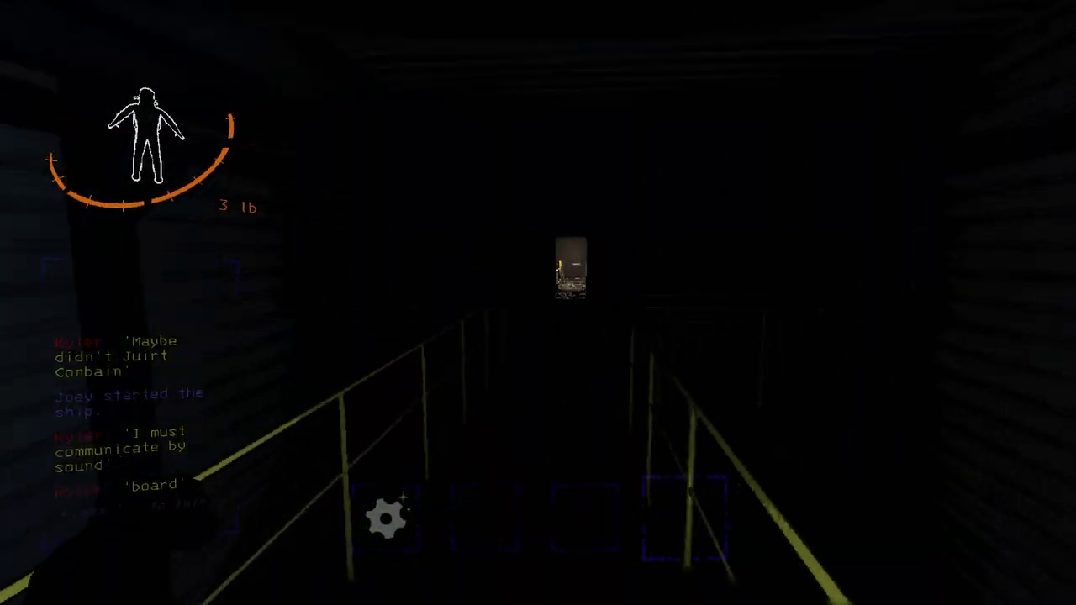
- Scan for scrap on the lit catwalk and pick up the Cookie mold pan
{"action": "key", "text": "w"}
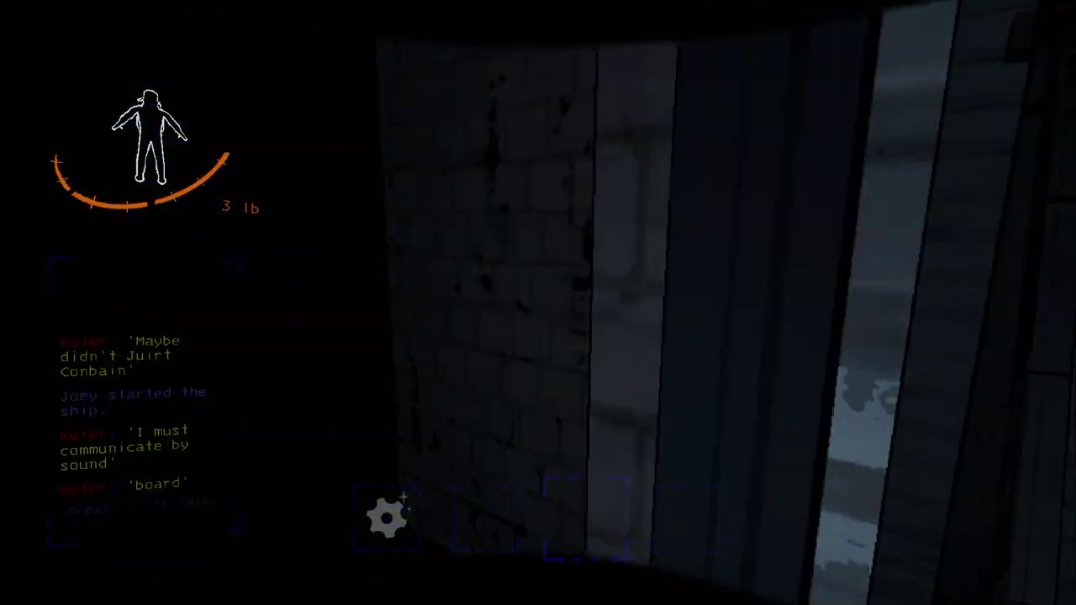
{"action": "right_click", "coordinate": [538, 302]}
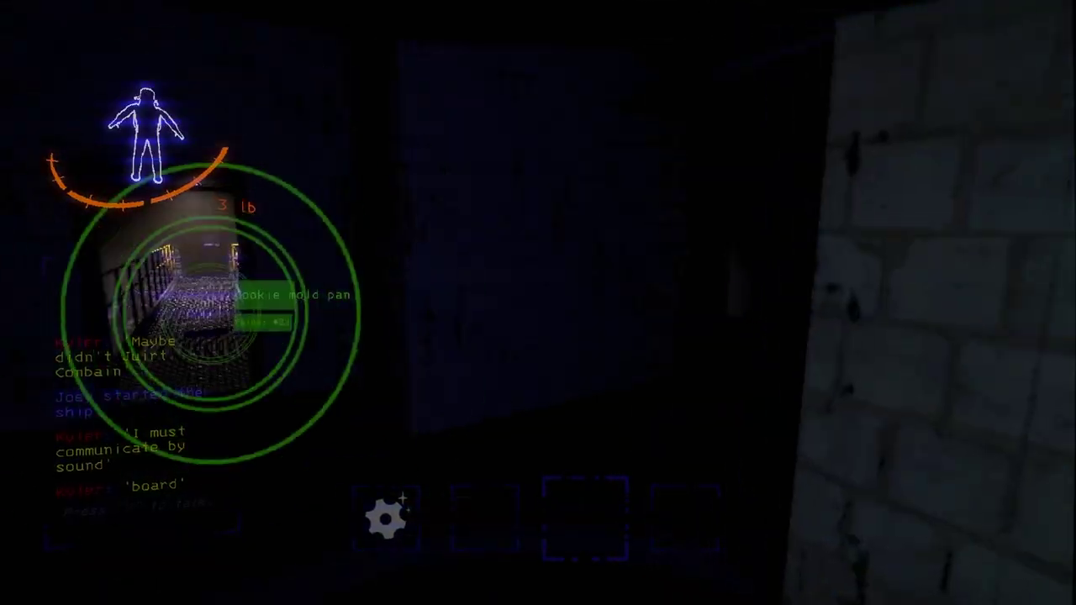
{"action": "key", "text": "w"}
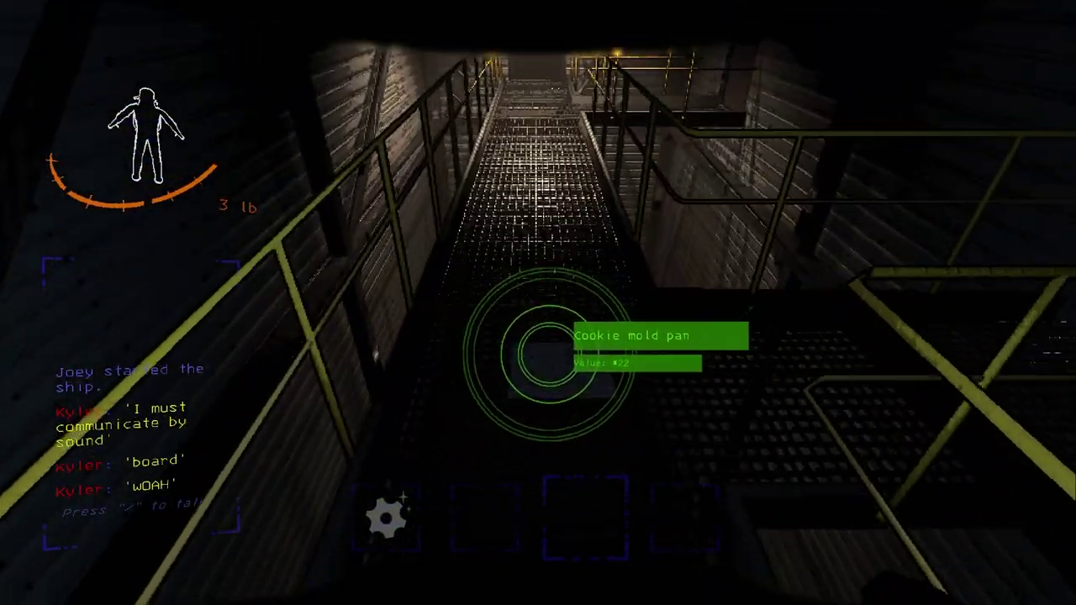
{"action": "key", "text": "e"}
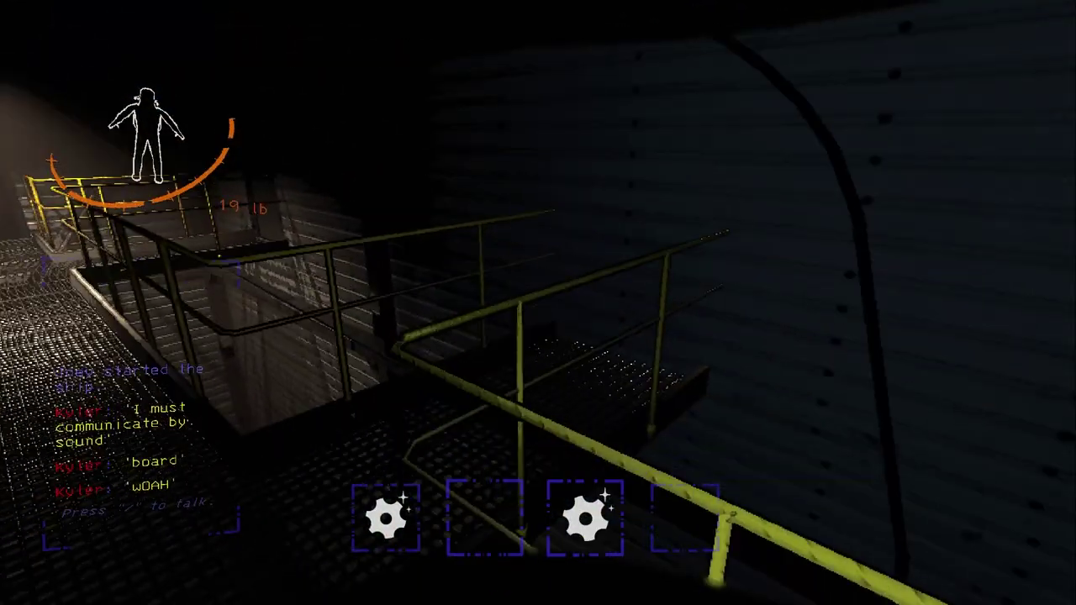
- Walk through the dark corridor toward the approaching crewmate DrauQ
{"action": "key", "text": "w"}
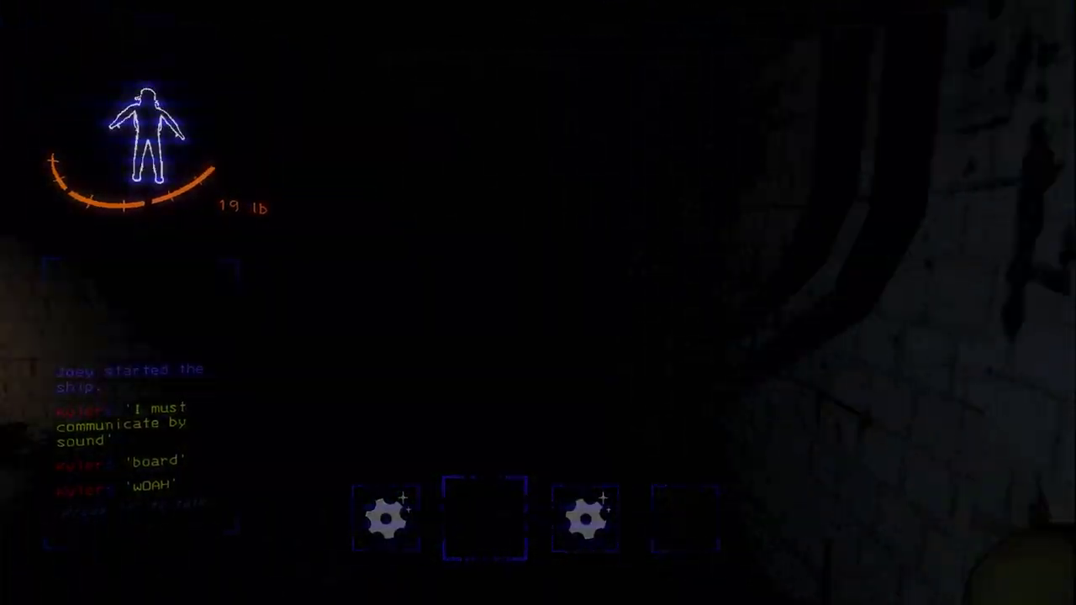
{"action": "key", "text": "w"}
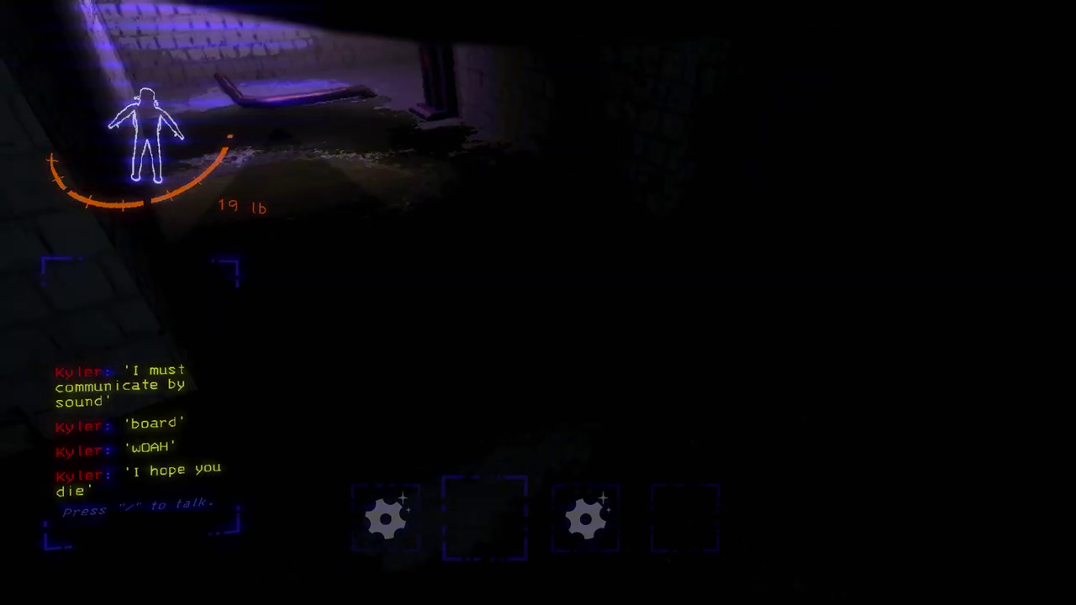
{"action": "key", "text": "w"}
{"action": "key", "text": "w"}
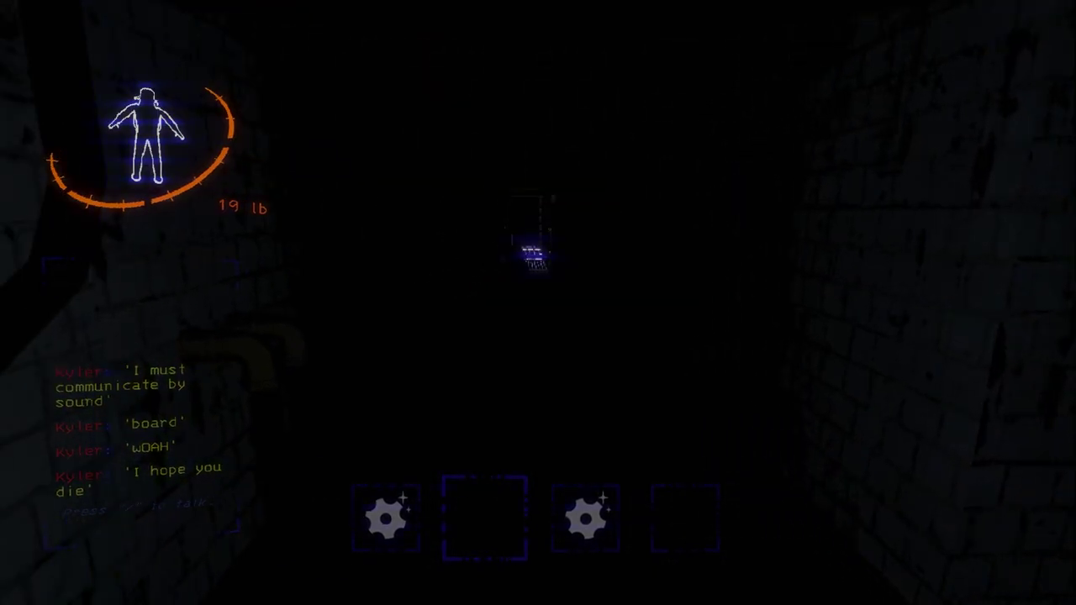
{"action": "key", "text": "w"}
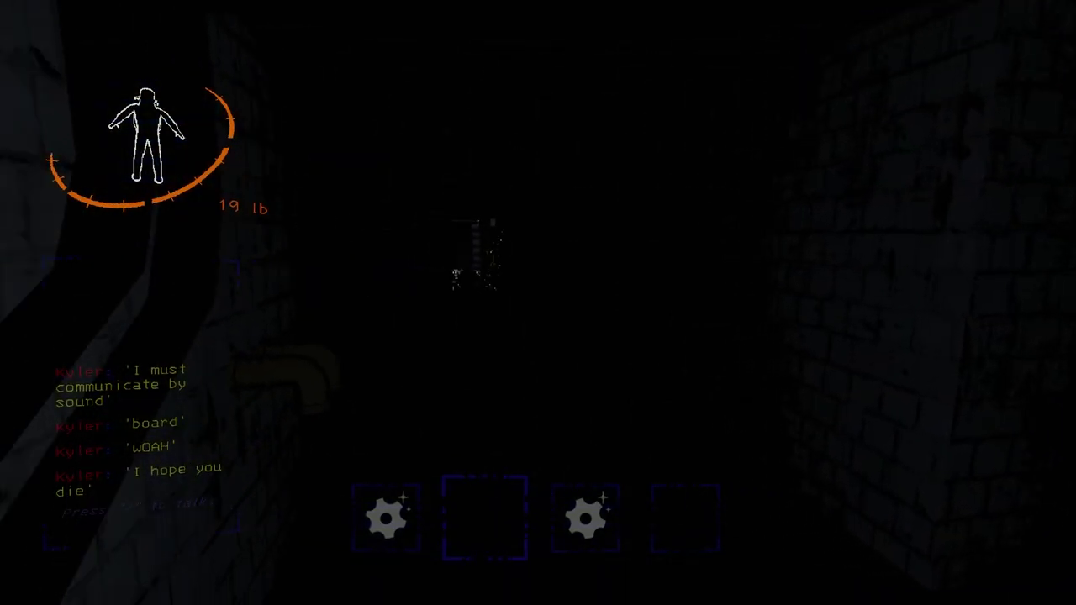
{"action": "scroll", "coordinate": [537, 302], "scroll_direction": "up", "scroll_amount": 1}
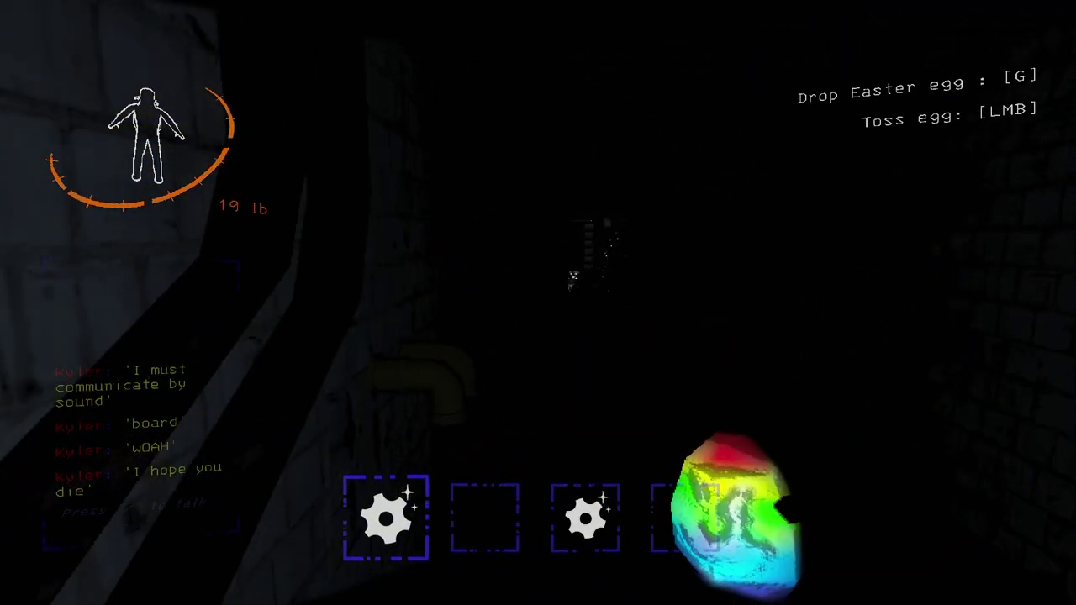
{"action": "key", "text": "w"}
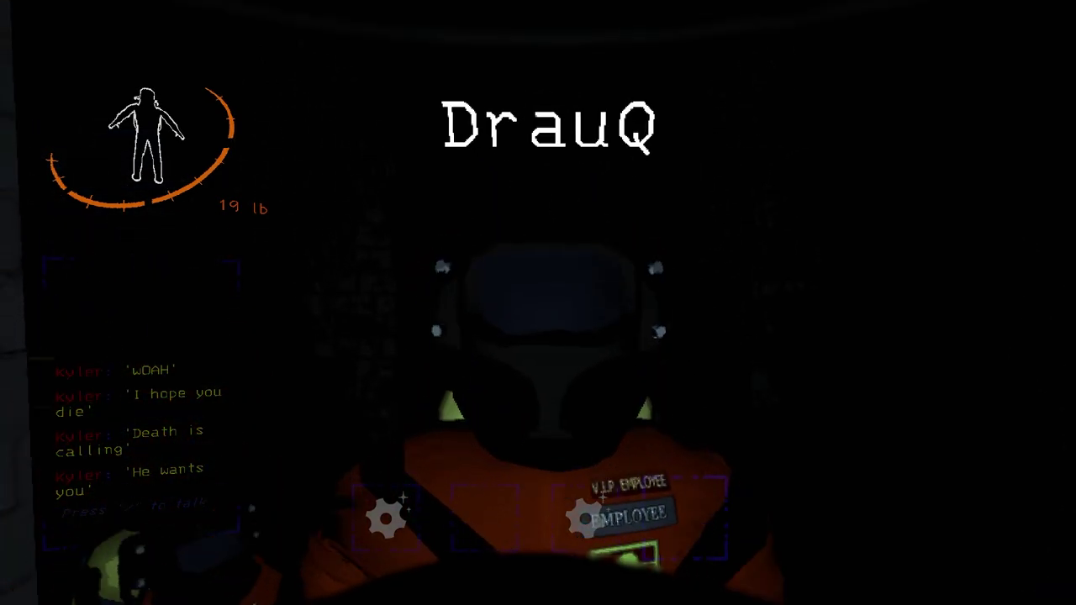
{"action": "scroll", "coordinate": [538, 303], "scroll_direction": "down", "scroll_amount": 1}
{"action": "scroll", "coordinate": [538, 302], "scroll_direction": "up", "scroll_amount": 1}
{"action": "scroll", "coordinate": [538, 302], "scroll_direction": "up", "scroll_amount": 1}
- Throw and re-grab the egg, then leave it on the floor, dropping the load to 16 lb
{"action": "left_click", "coordinate": [537, 303]}
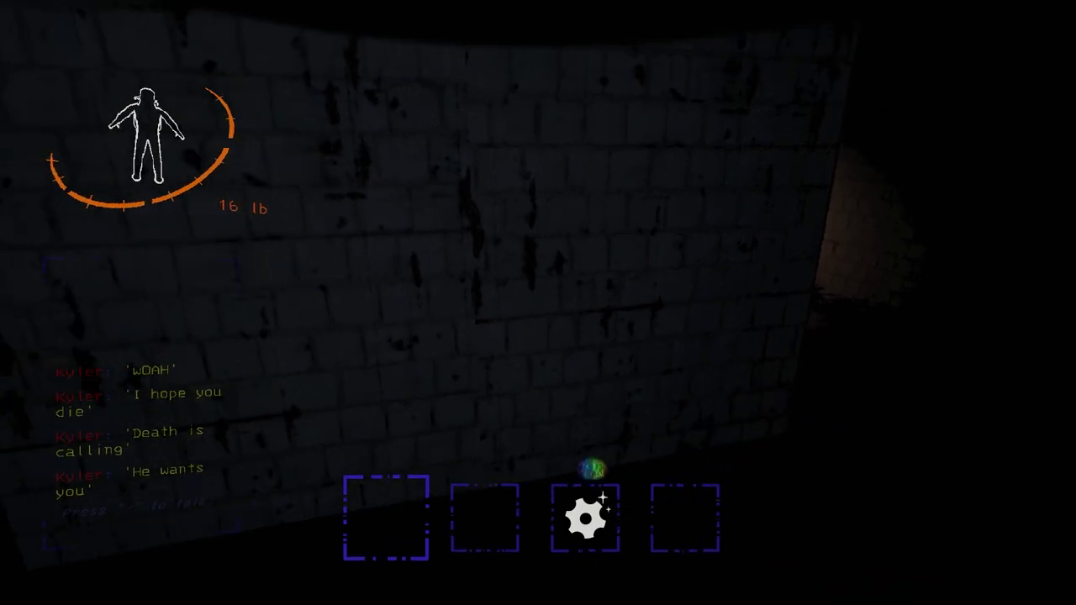
{"action": "key", "text": "e"}
{"action": "left_click", "coordinate": [538, 302]}
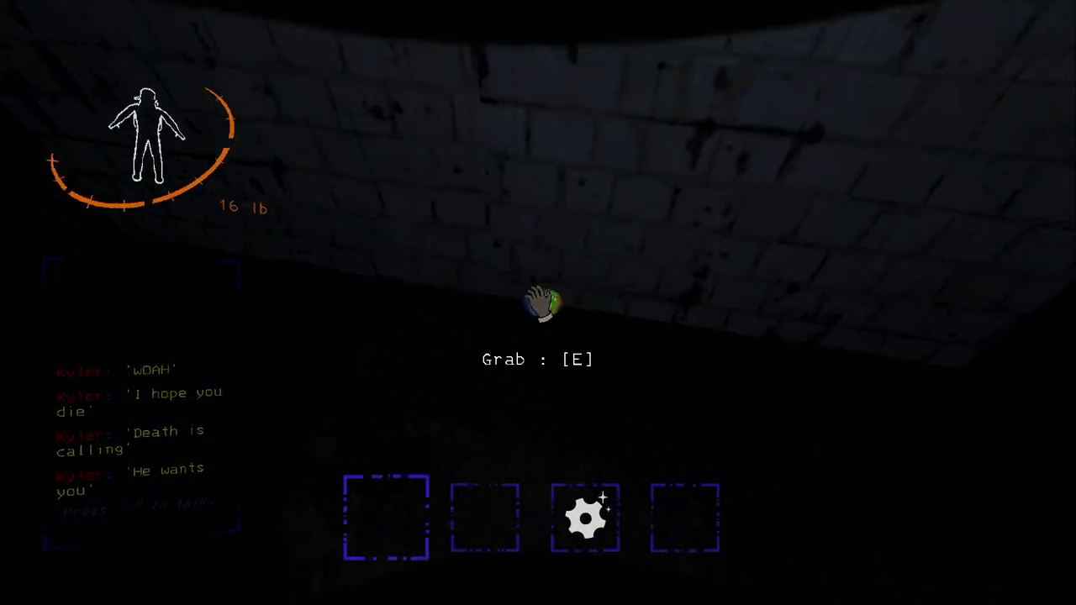
{"action": "key", "text": "e"}
{"action": "left_click", "coordinate": [538, 303]}
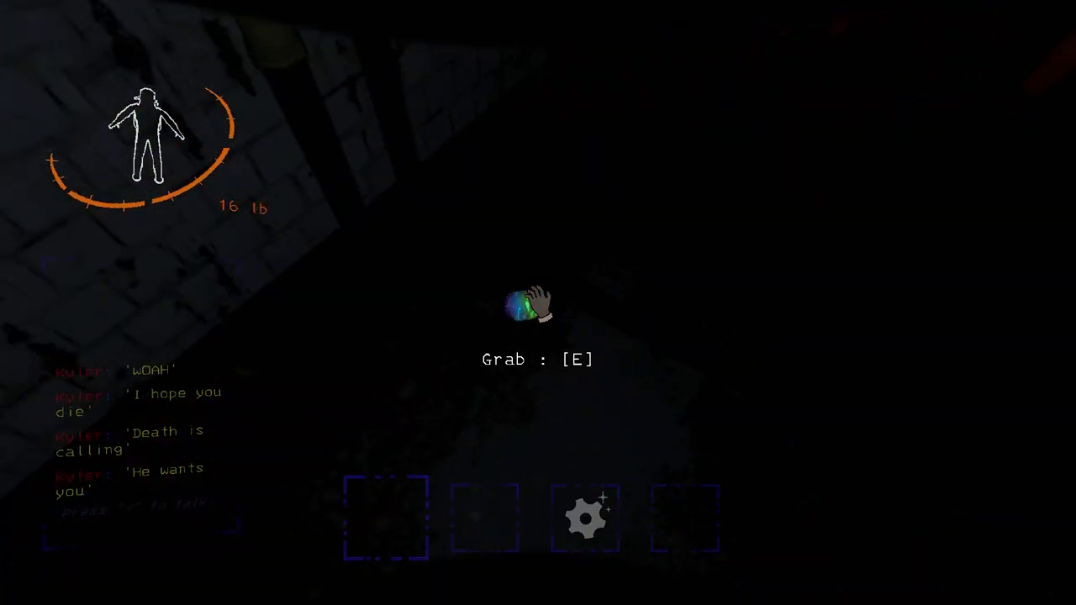
{"action": "left_click", "coordinate": [538, 303]}
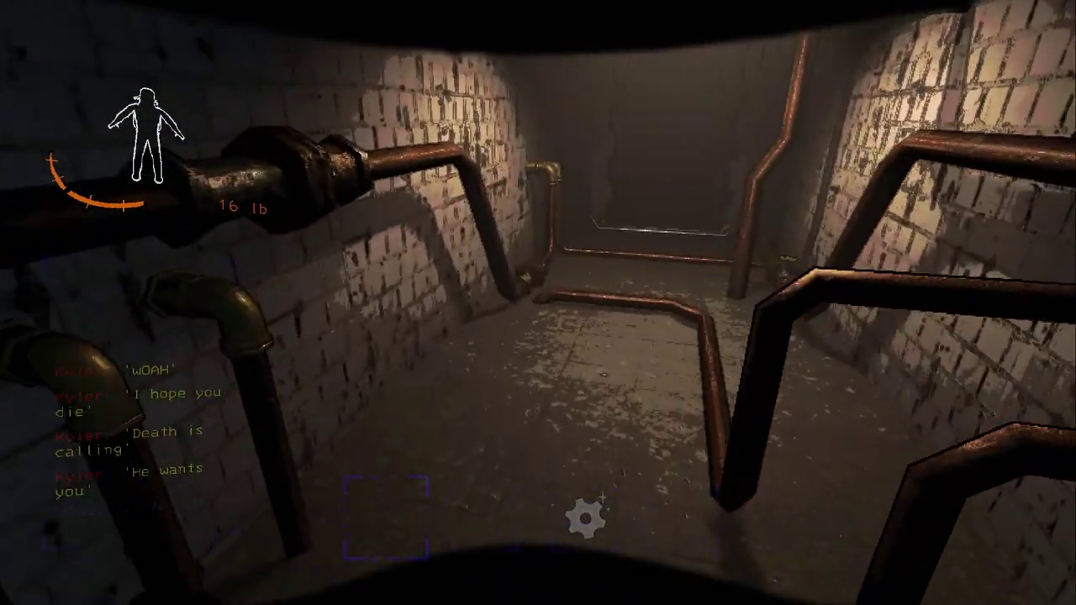
- Scan for scrap and open the cell and catwalk doors, reaching a 35 lb load
{"action": "right_click", "coordinate": [538, 302]}
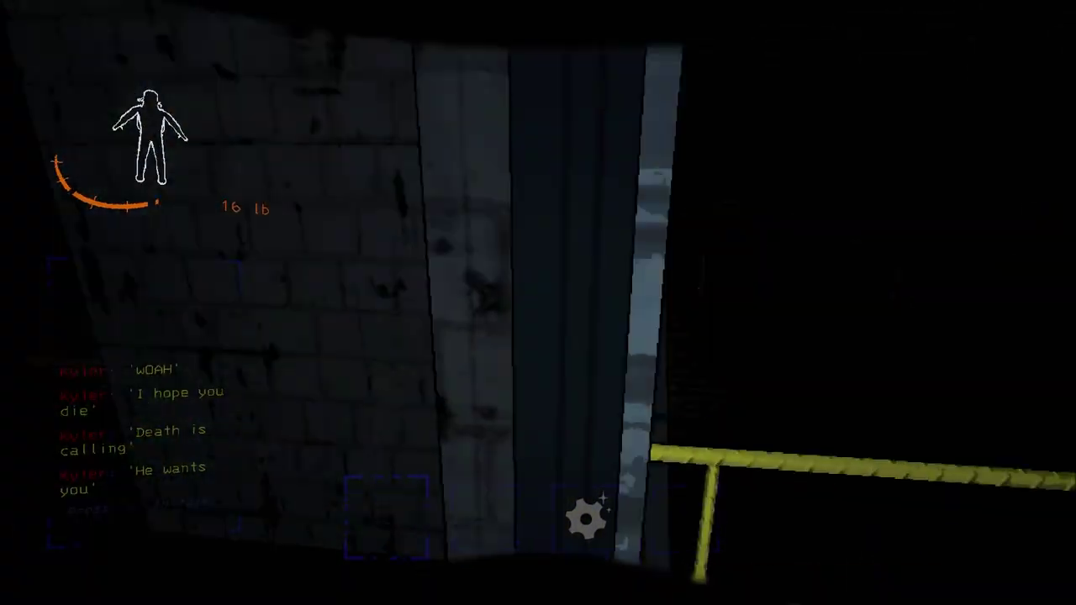
{"action": "key", "text": "e"}
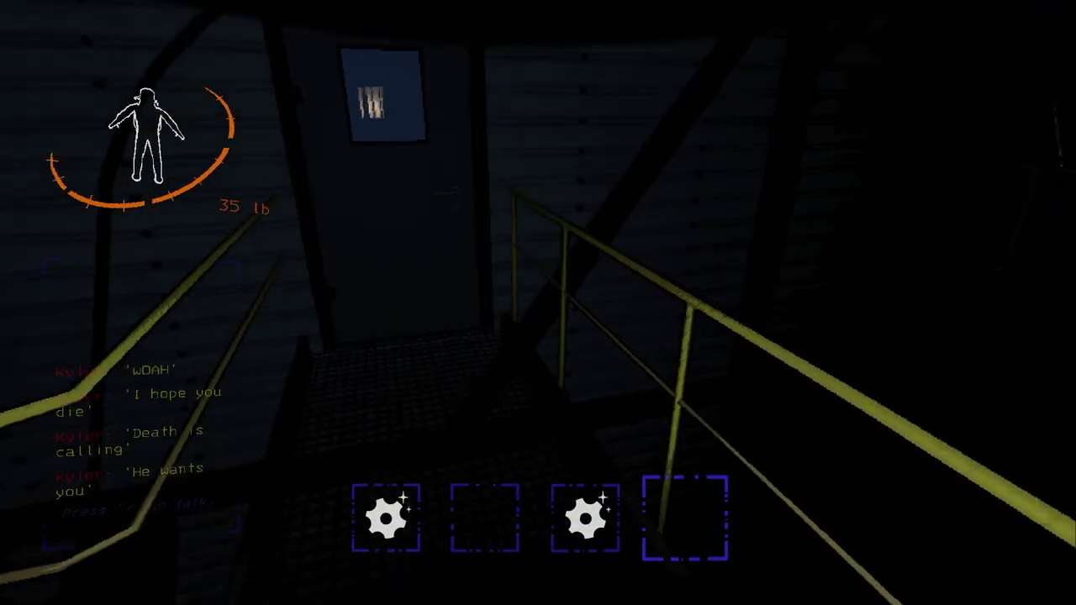
{"action": "key", "text": "e"}
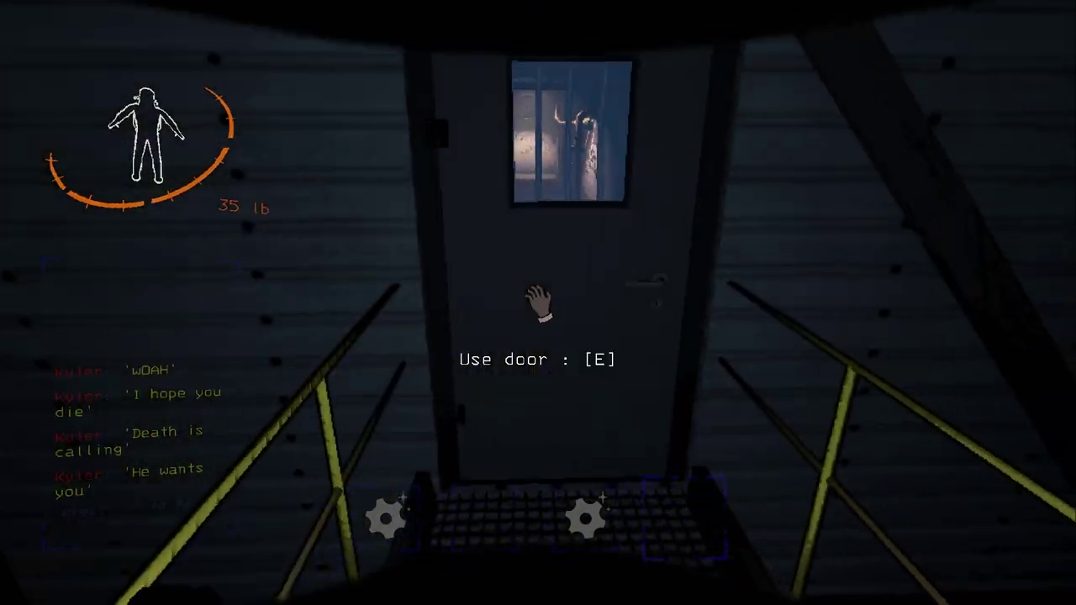
{"action": "key", "text": "e"}
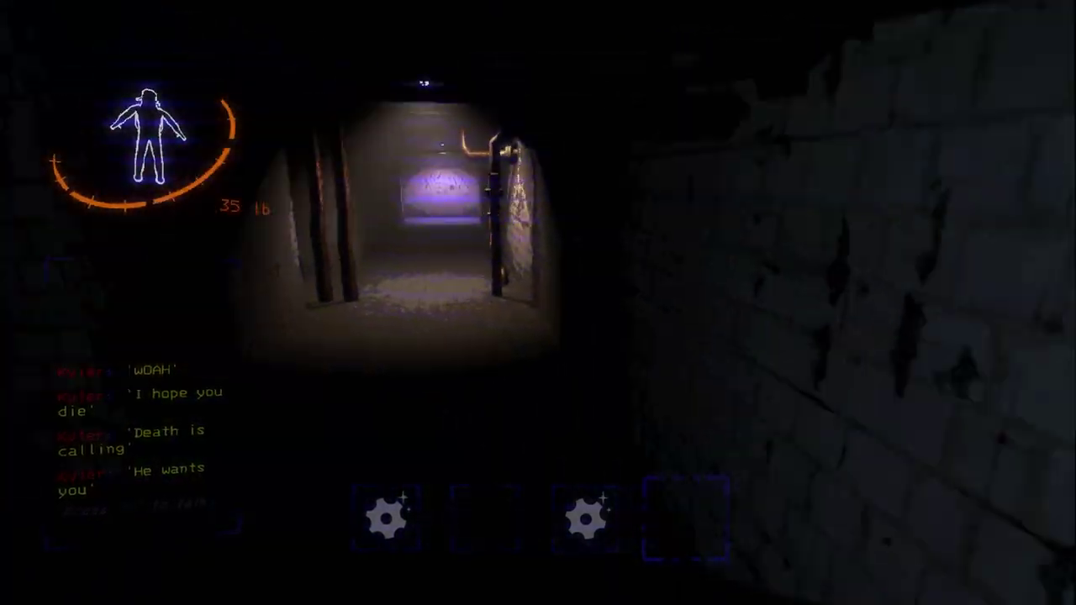
- Walk the dark corridors to the hazard-striped barred door
{"action": "key", "text": "w"}
{"action": "key", "text": "w"}
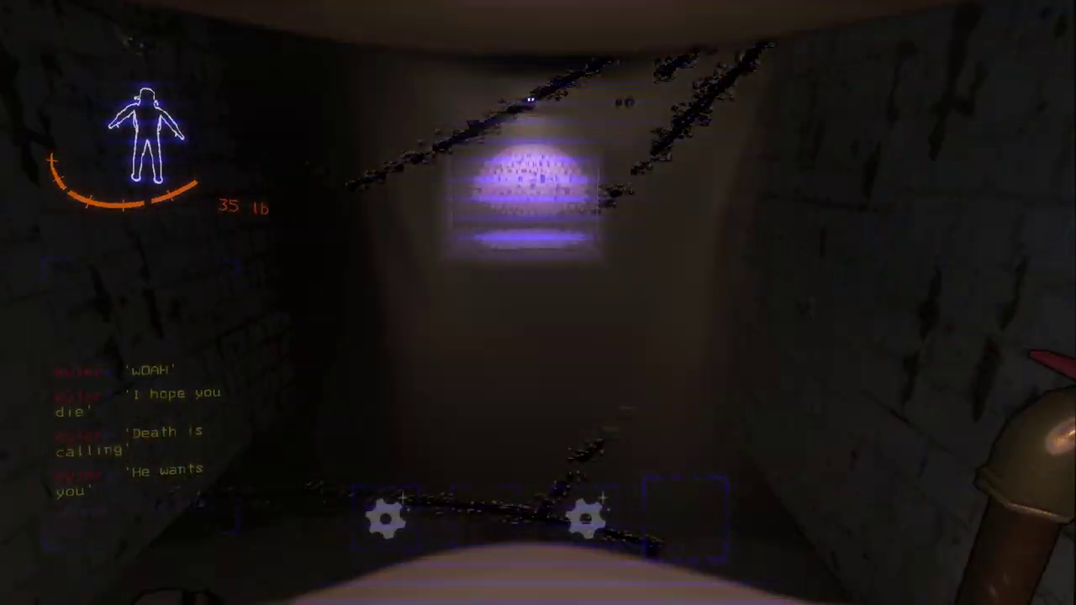
{"action": "key", "text": "w"}
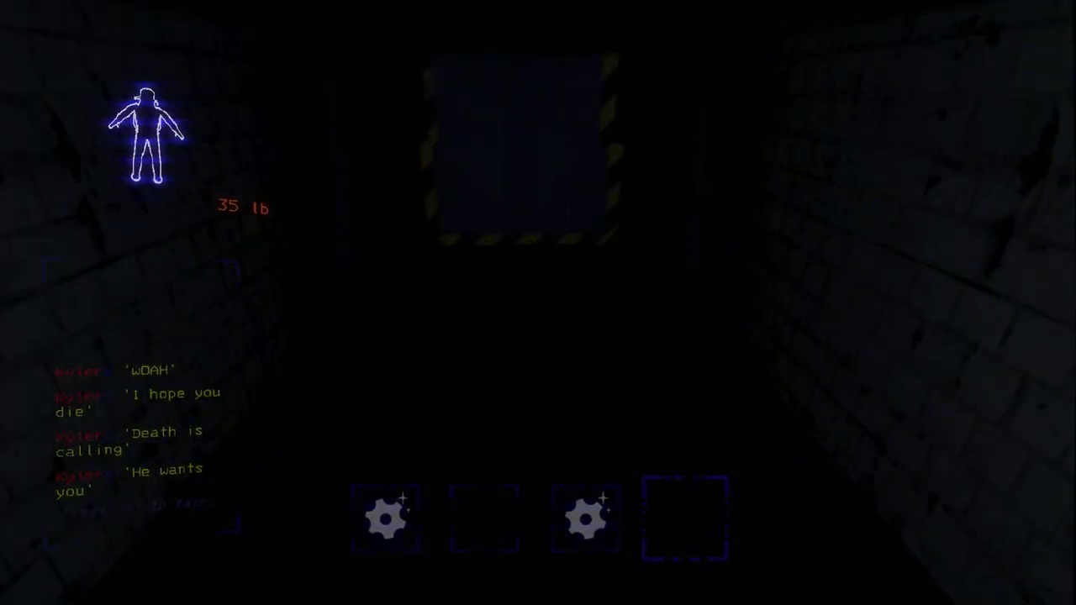
{"action": "key", "text": "w"}
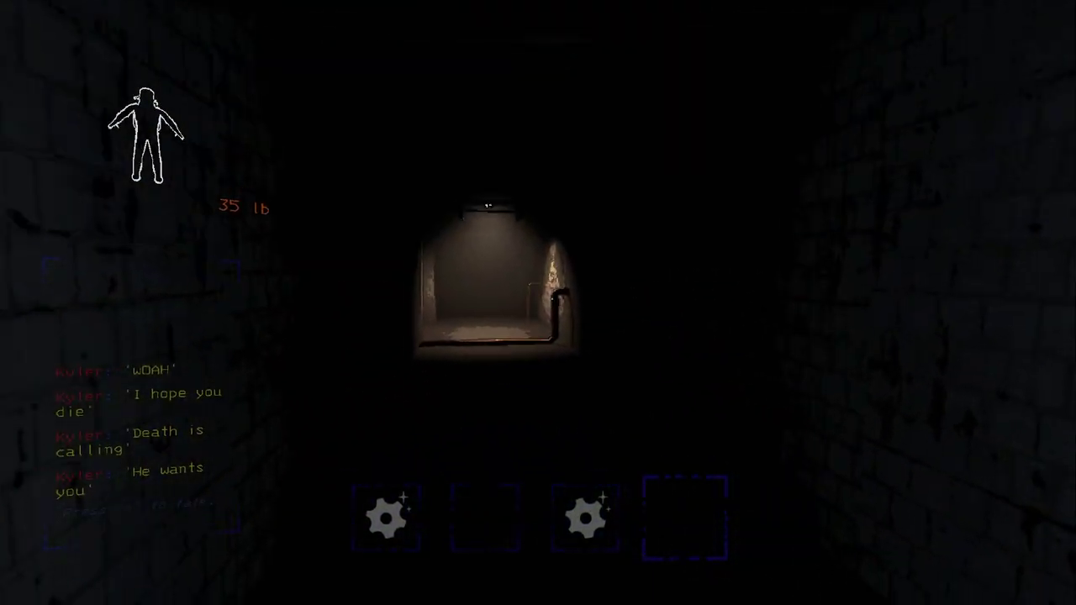
{"action": "key", "text": "w"}
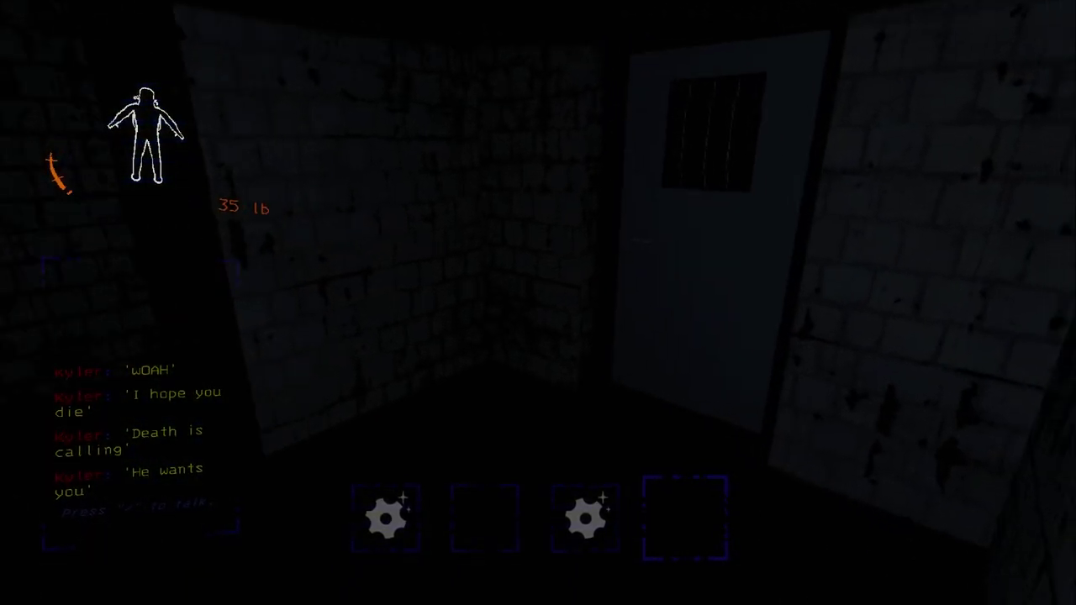
- Open the cell door, take the key, and pass through the next door onto the catwalk
{"action": "key", "text": "w"}
{"action": "key", "text": "e"}
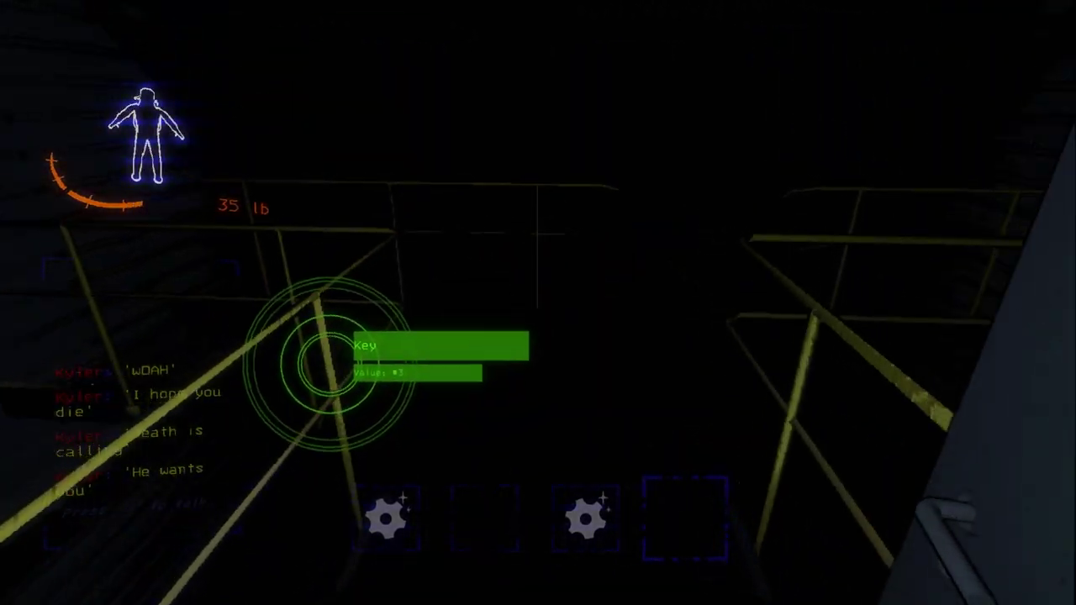
{"action": "key", "text": "e"}
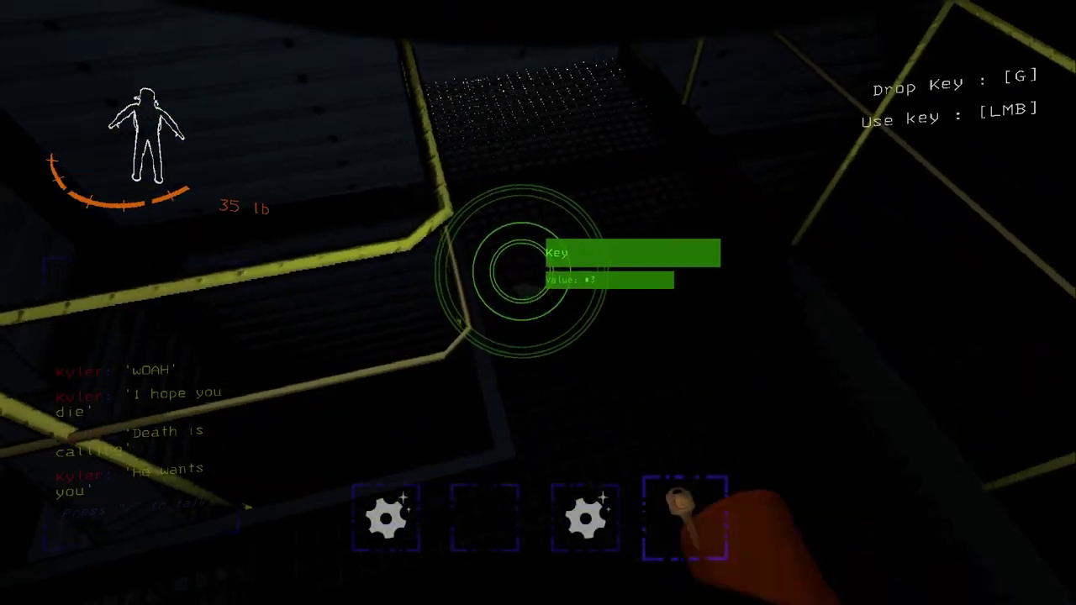
{"action": "scroll", "coordinate": [537, 302], "scroll_direction": "up", "scroll_amount": 1}
{"action": "scroll", "coordinate": [537, 302], "scroll_direction": "up", "scroll_amount": 1}
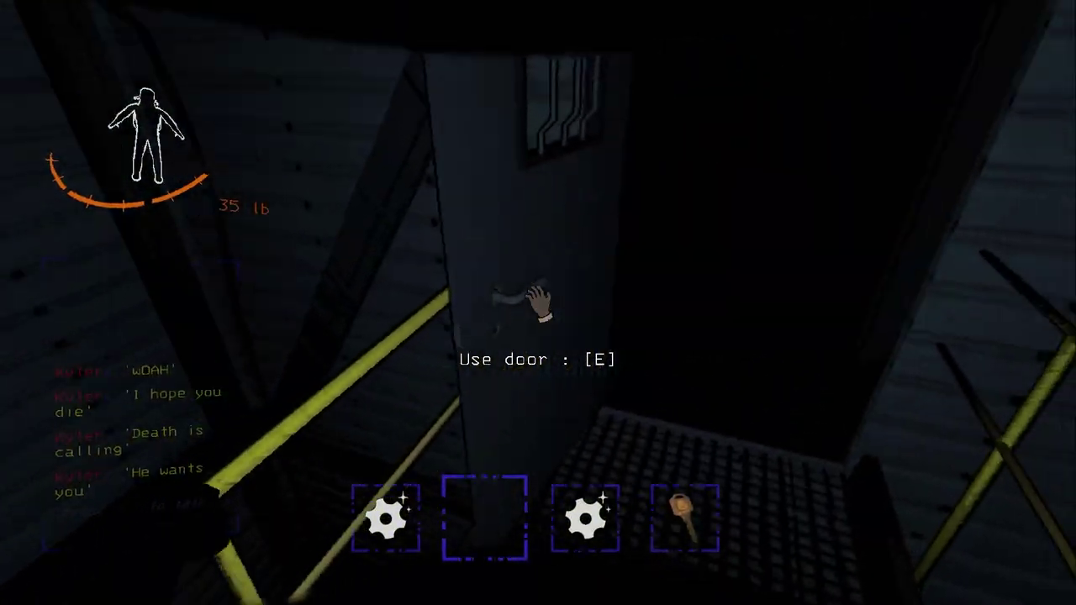
{"action": "key", "text": "e"}
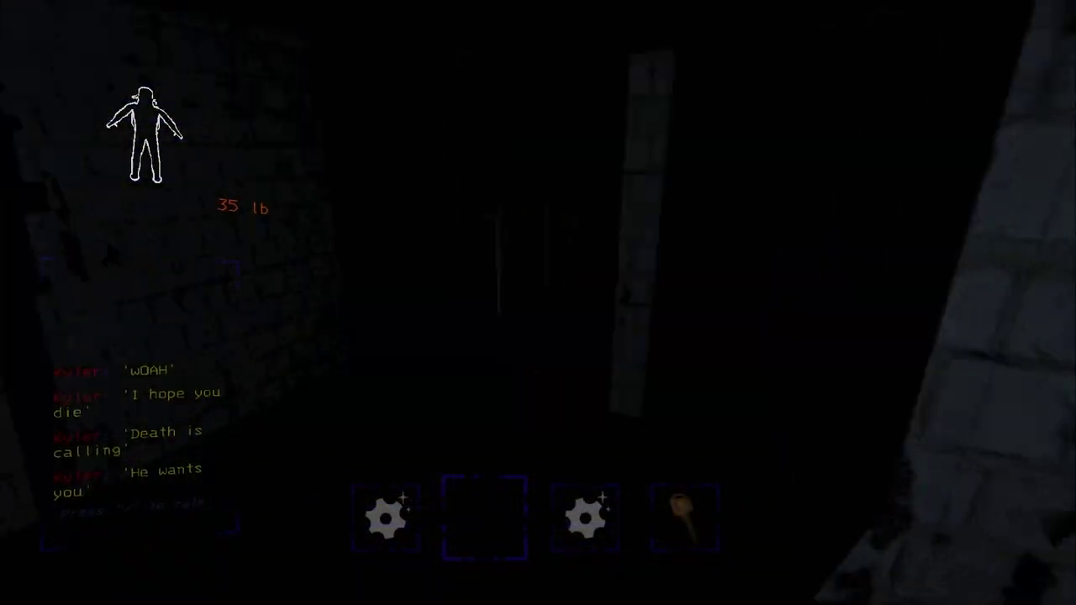
{"action": "key", "text": "w"}
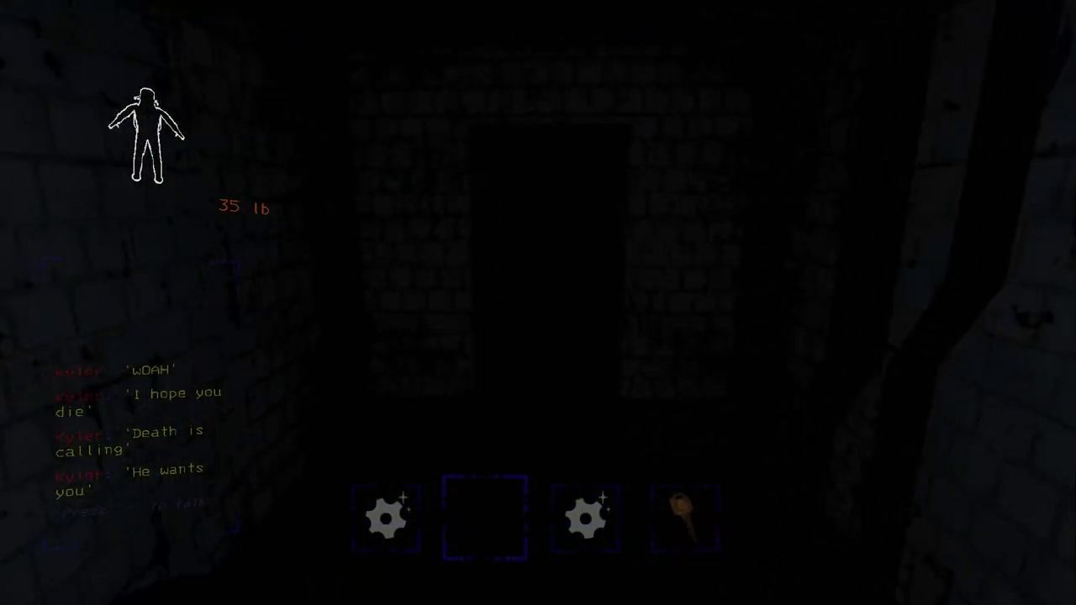
- Move onto the railed catwalk, then through the pipe corridor and open its door
{"action": "key", "text": "w"}
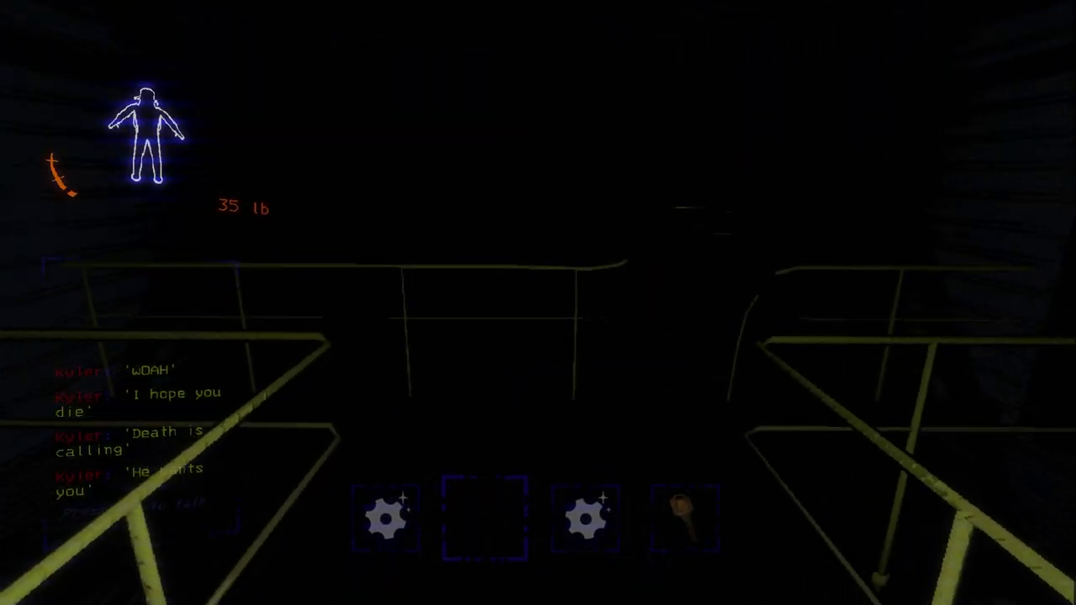
{"action": "key", "text": "w"}
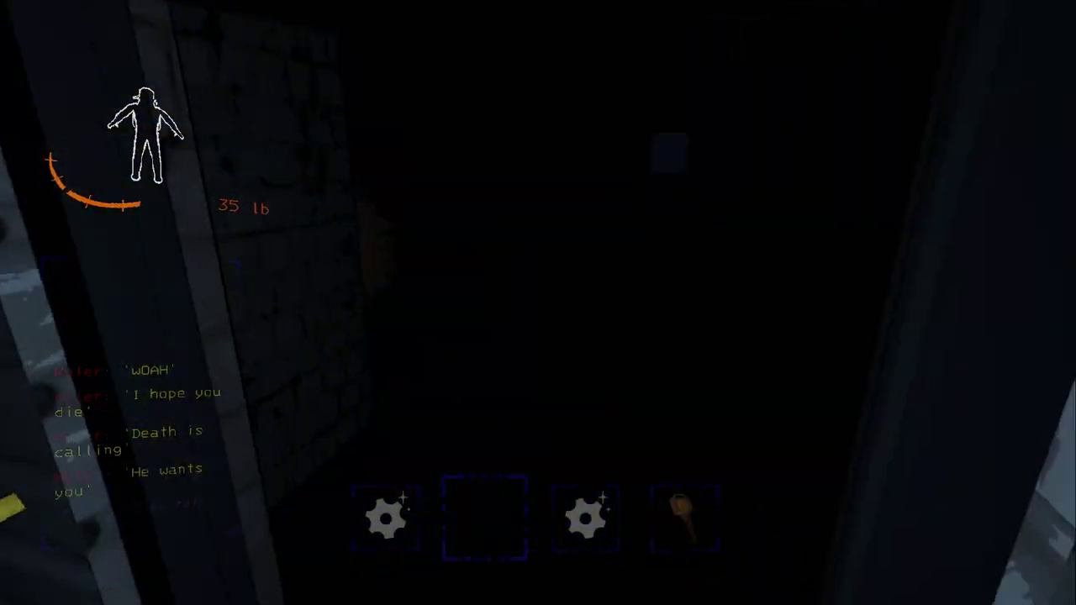
{"action": "key", "text": "w"}
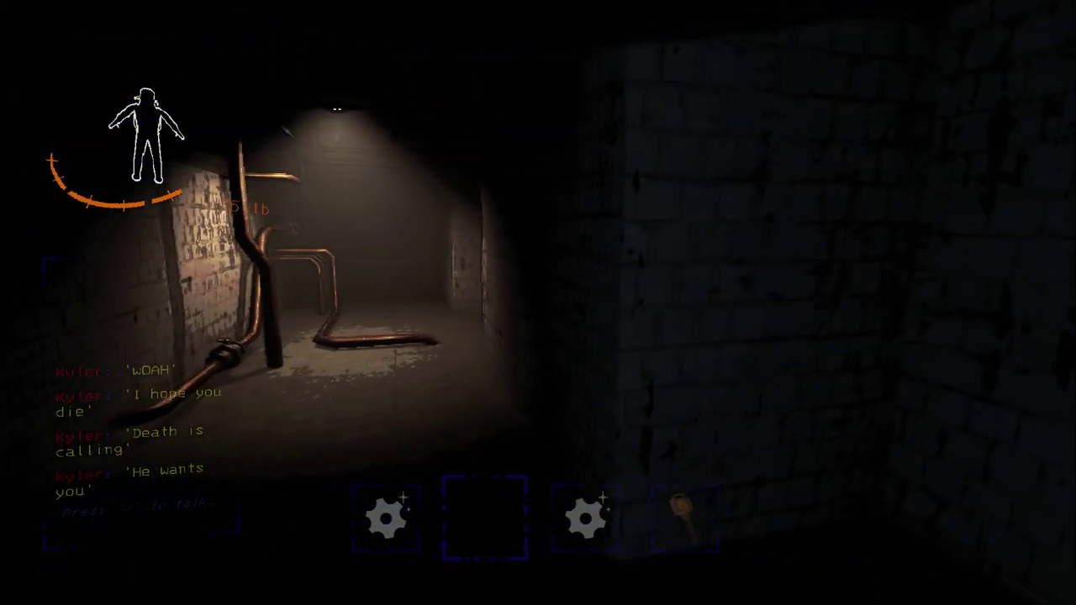
{"action": "key", "text": "e"}
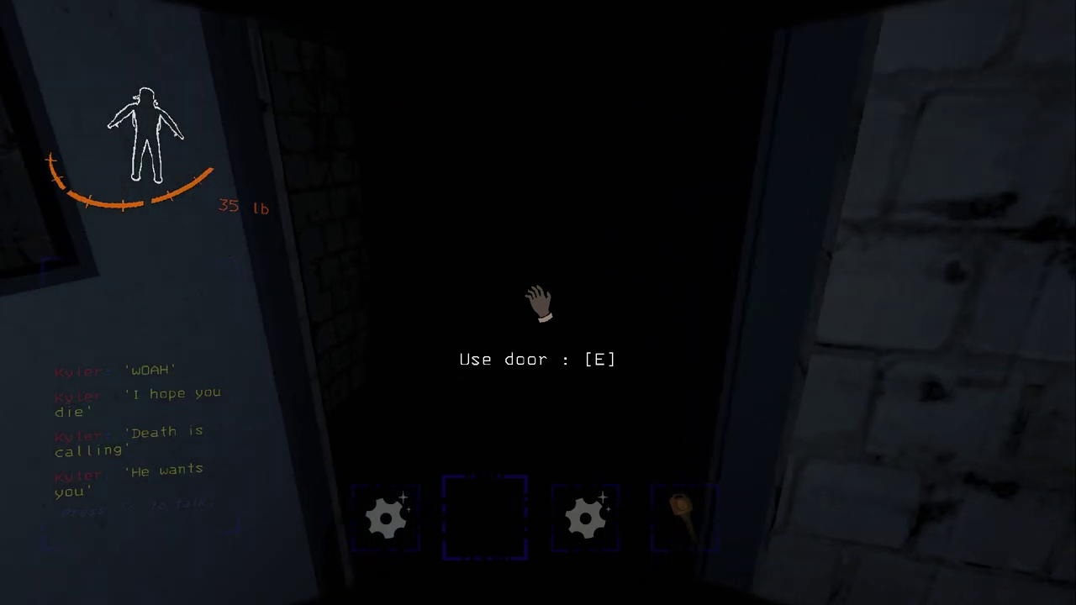
- Walk back to the catwalk and follow it past the railings
{"action": "key", "text": "w"}
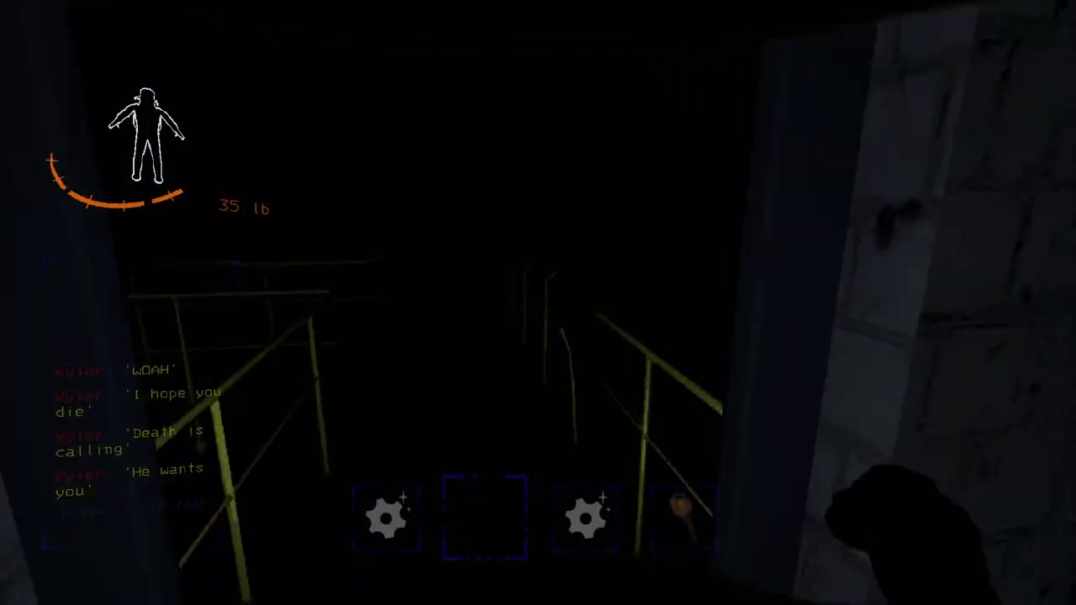
{"action": "key", "text": "w"}
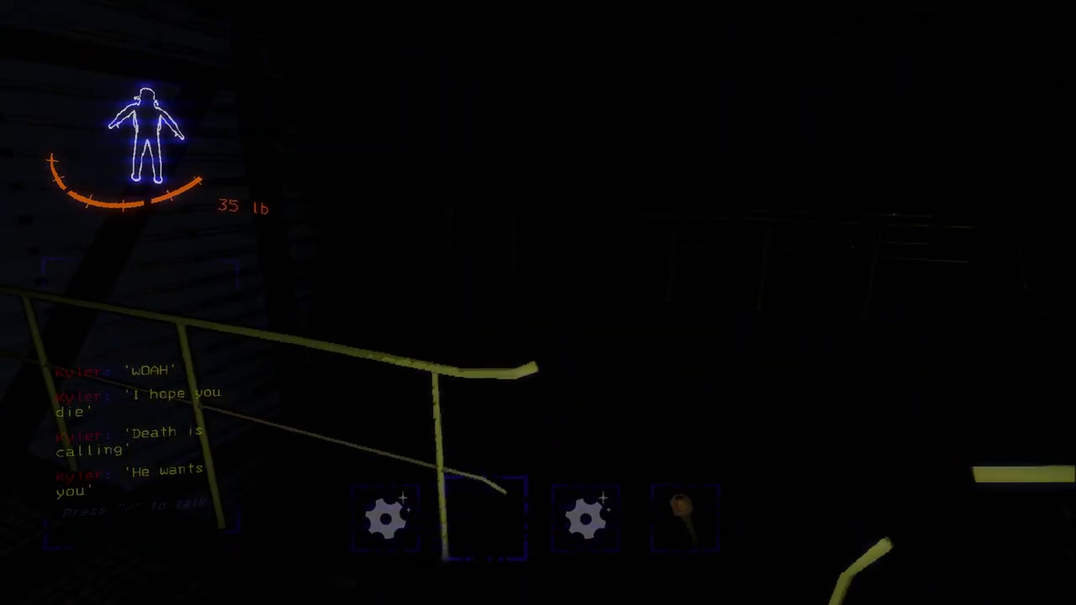
{"action": "key", "text": "w"}
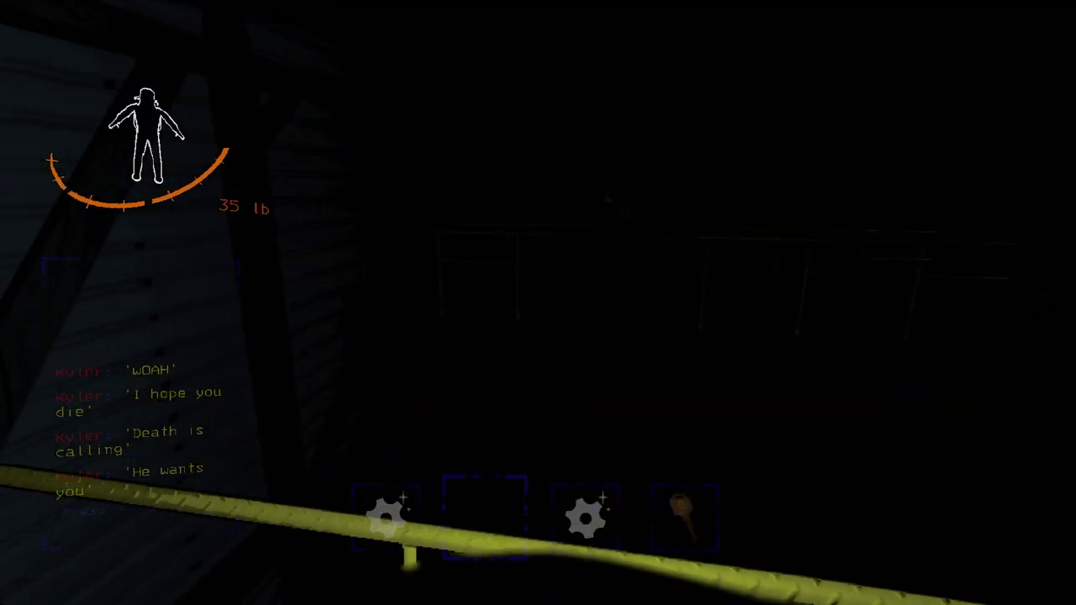
{"action": "key", "text": "w"}
{"action": "key", "text": "w"}
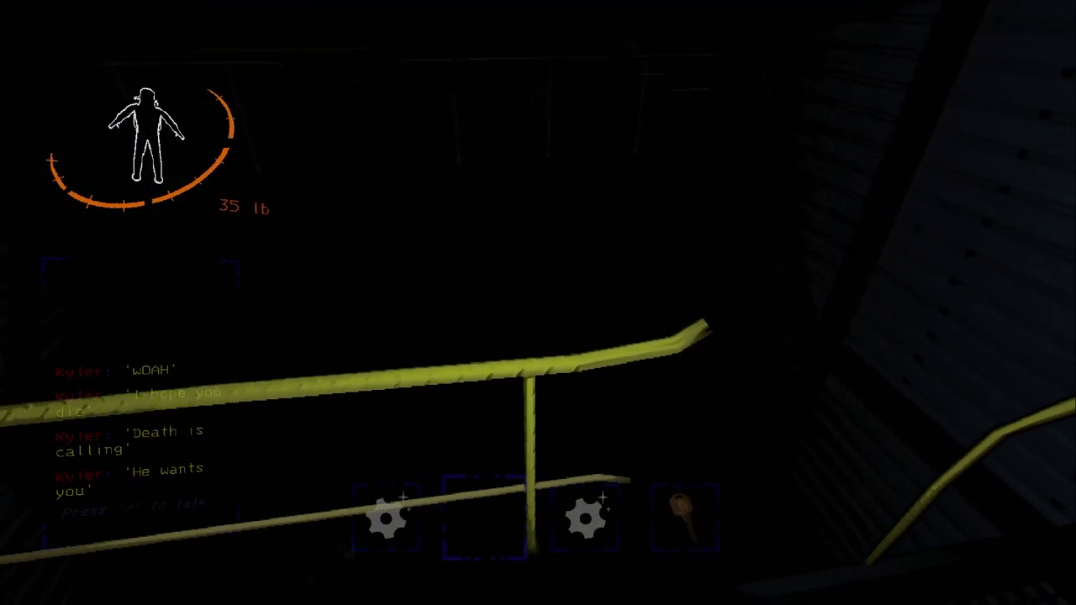
{"action": "key", "text": "w"}
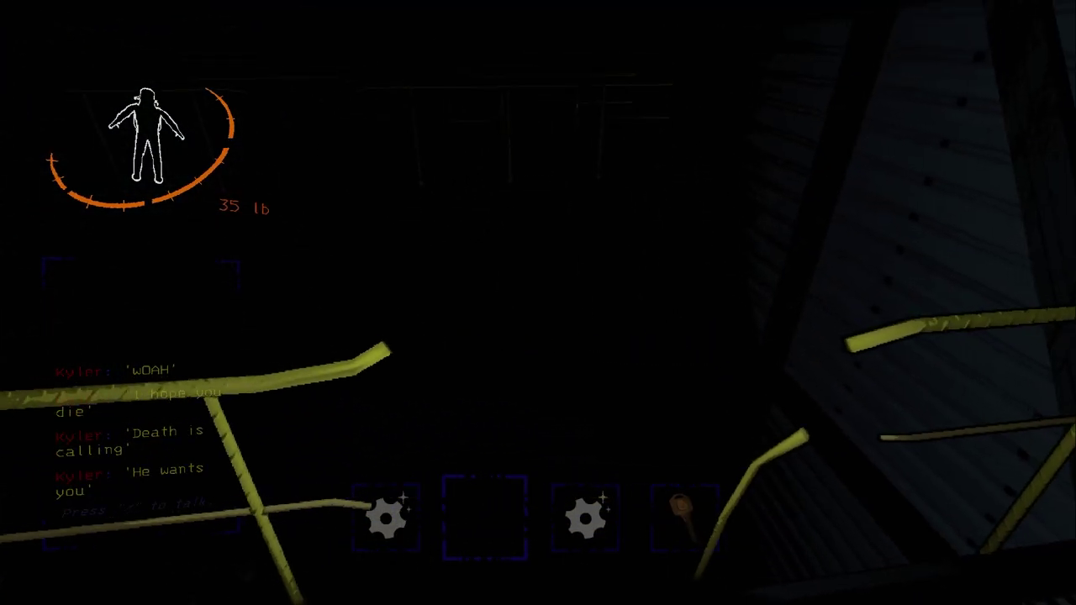
{"action": "key", "text": "w"}
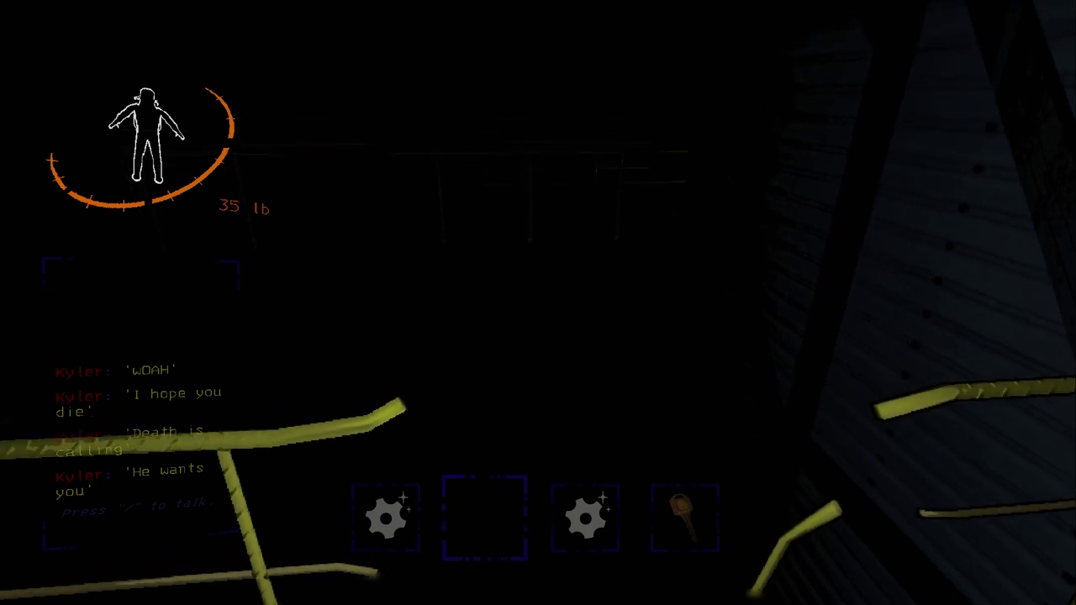
- Climb the stairway past the yellow railings into the dark tiled rooms
{"action": "key", "text": "w"}
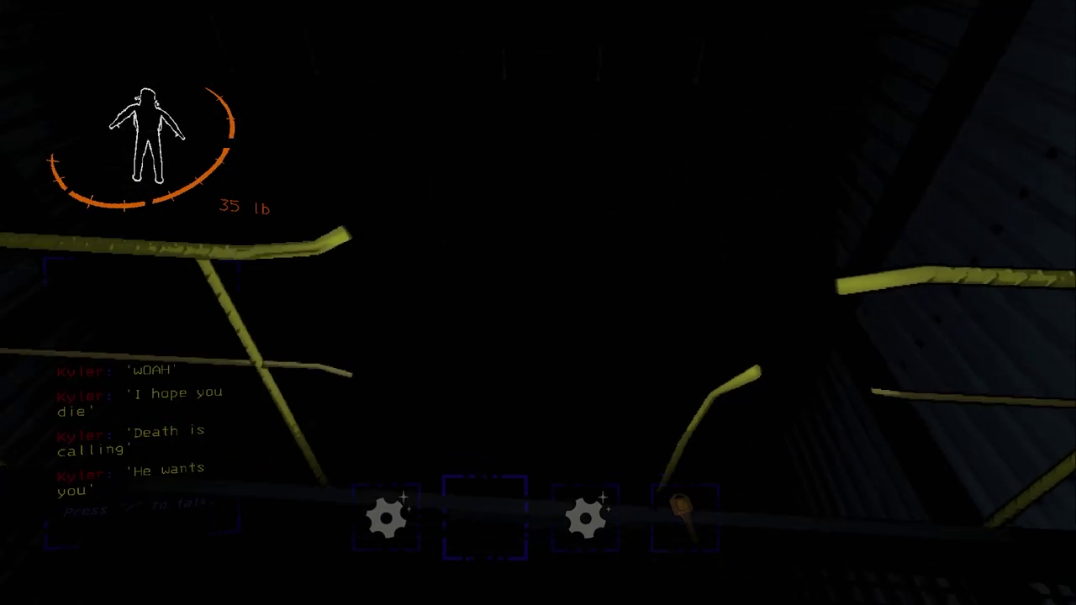
{"action": "key", "text": "w"}
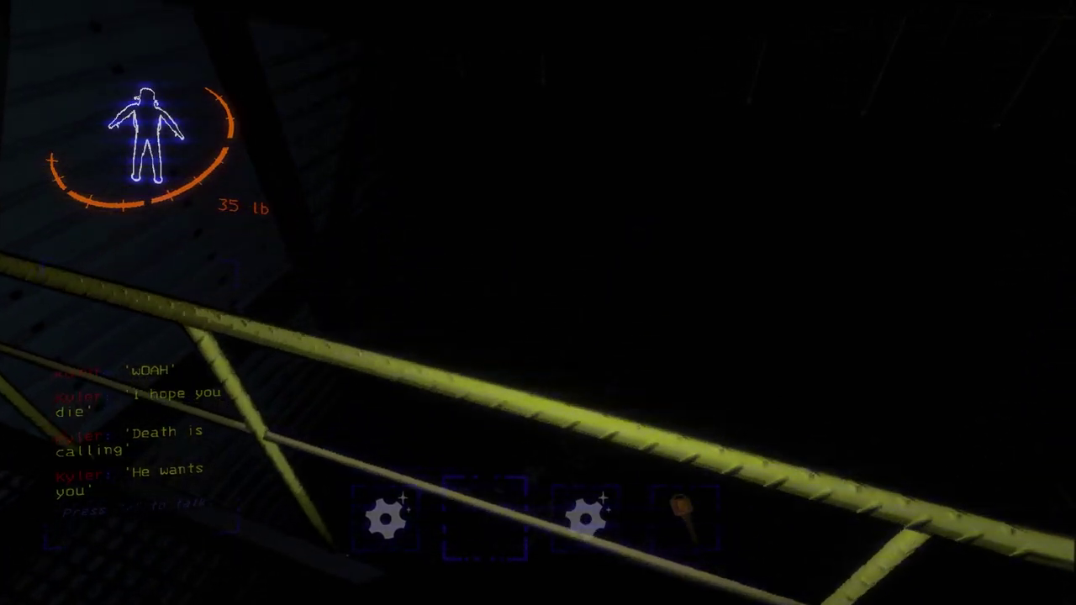
{"action": "key", "text": "w"}
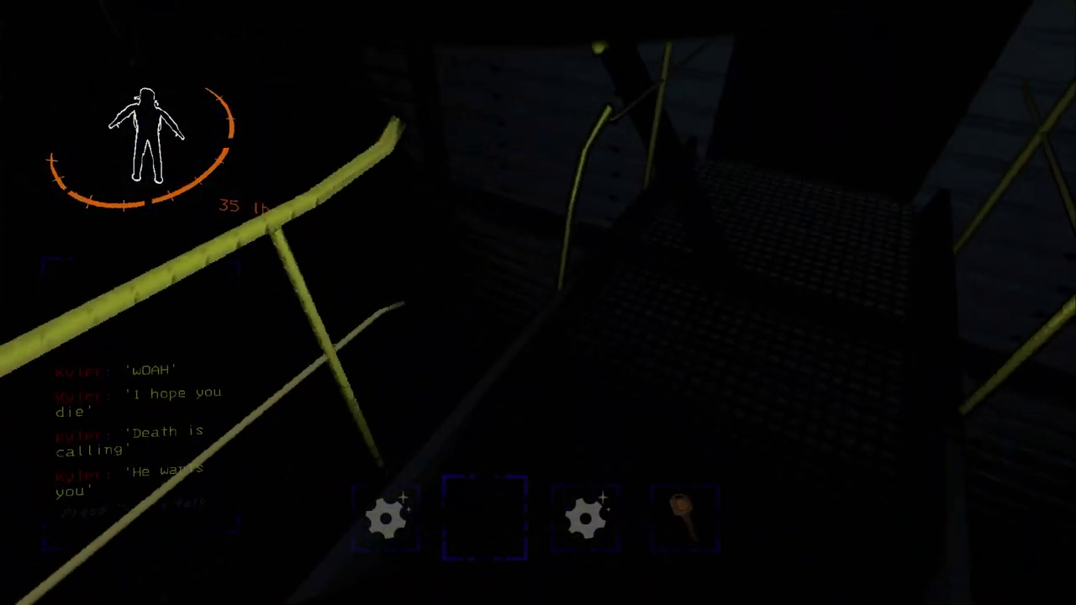
{"action": "key", "text": "w"}
{"action": "key", "text": "w"}
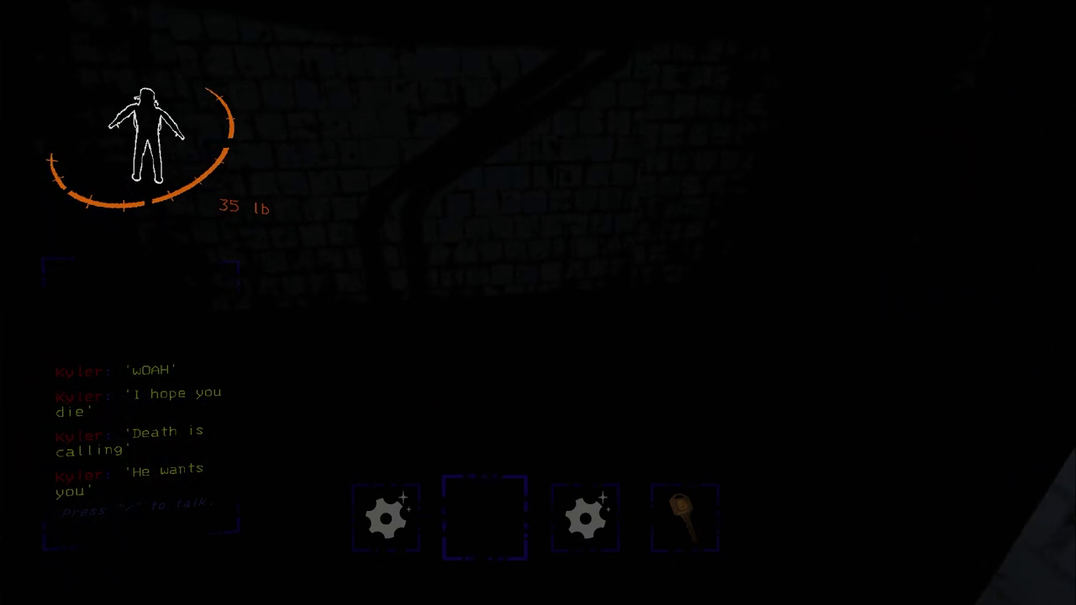
{"action": "key", "text": "w"}
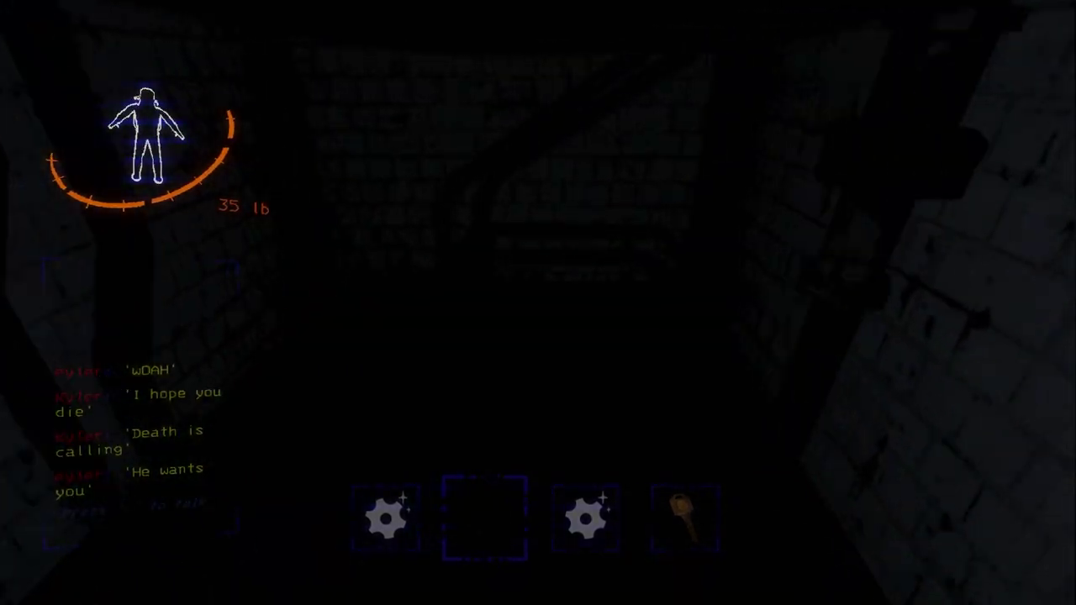
{"action": "key", "text": "w"}
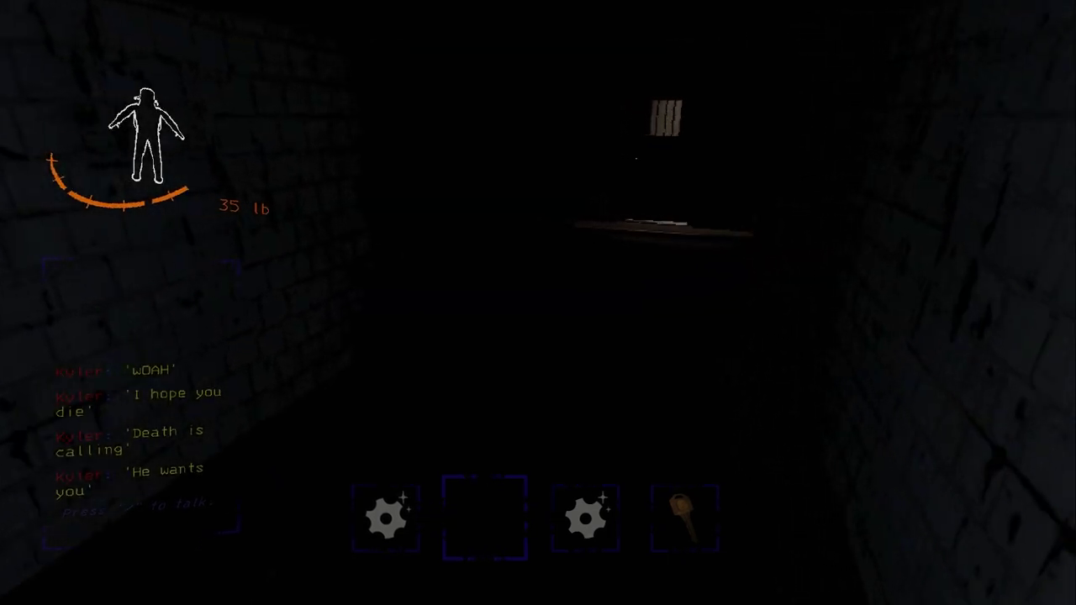
- Open the two doors leading out onto the lit catwalk
{"action": "key", "text": "w"}
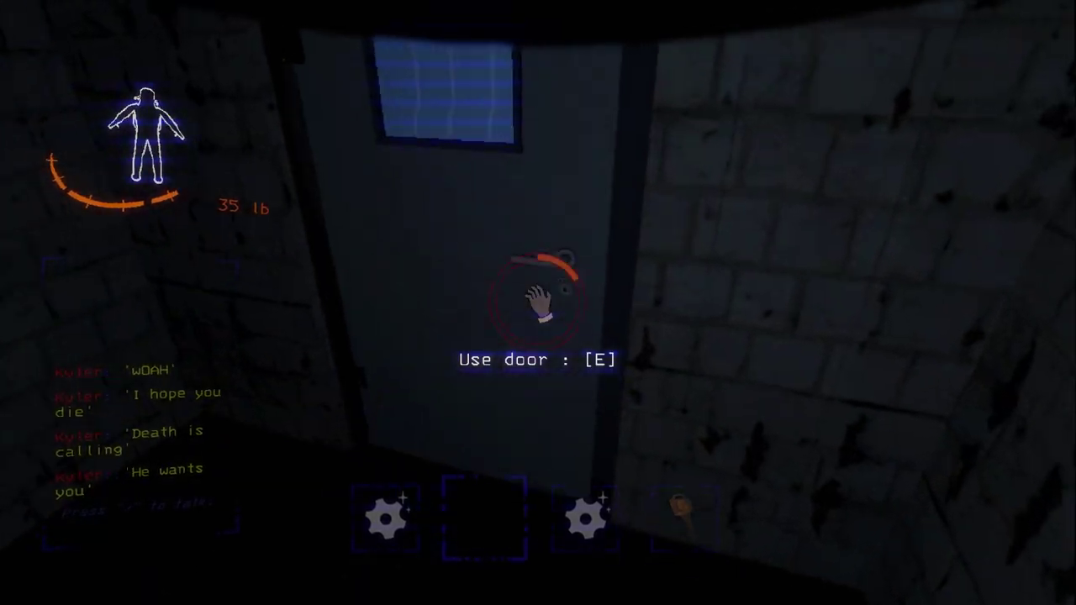
{"action": "key", "text": "e"}
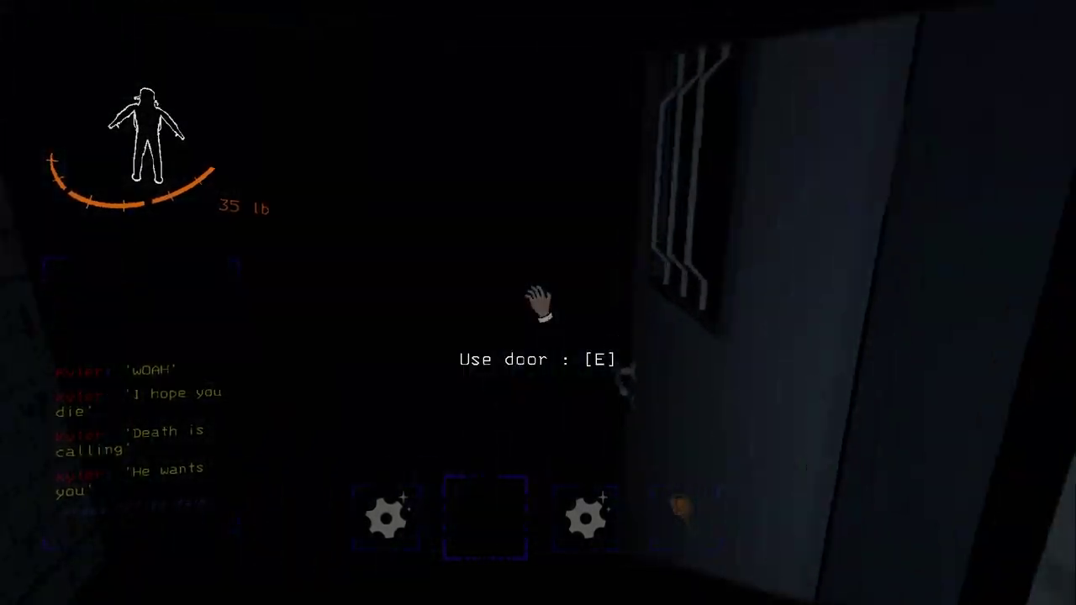
{"action": "key", "text": "w"}
{"action": "key", "text": "e"}
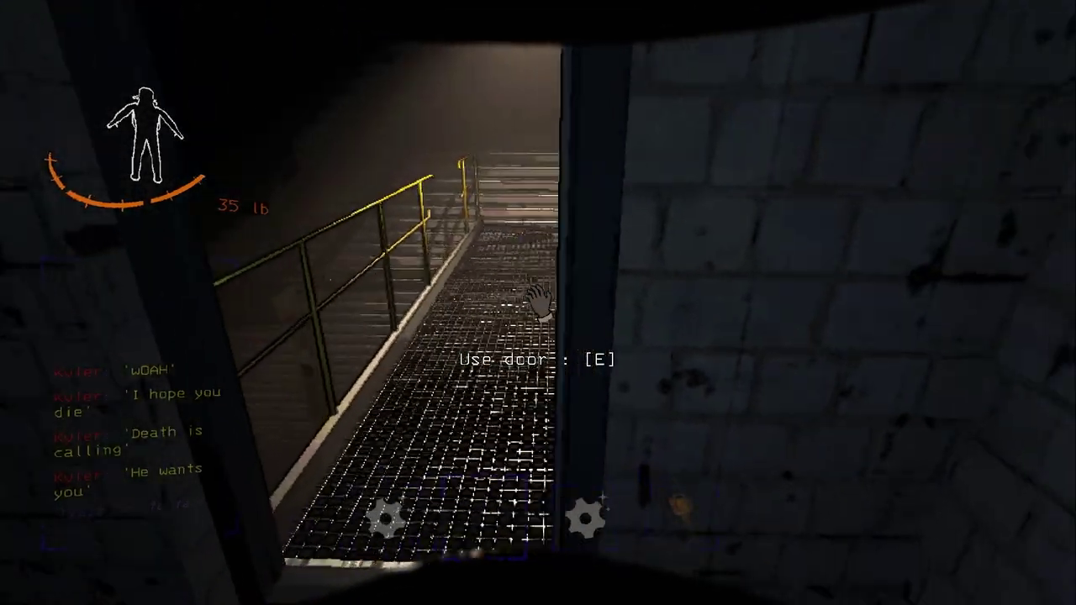
- Descend the stairs, cross the pipe room and yellow-railed catwalk to the barred door
{"action": "key", "text": "w"}
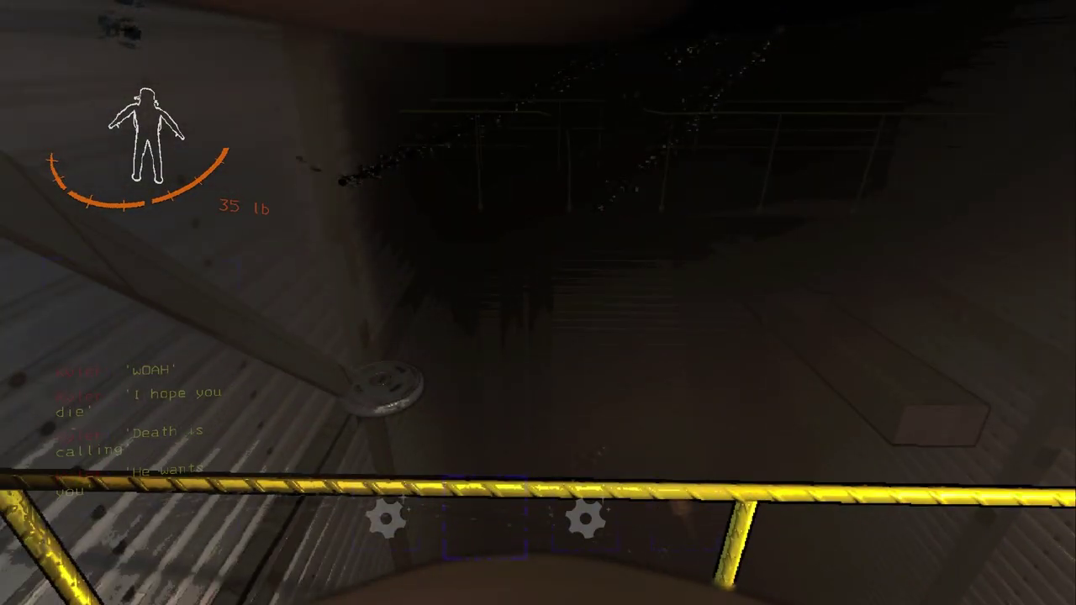
{"action": "key", "text": "w"}
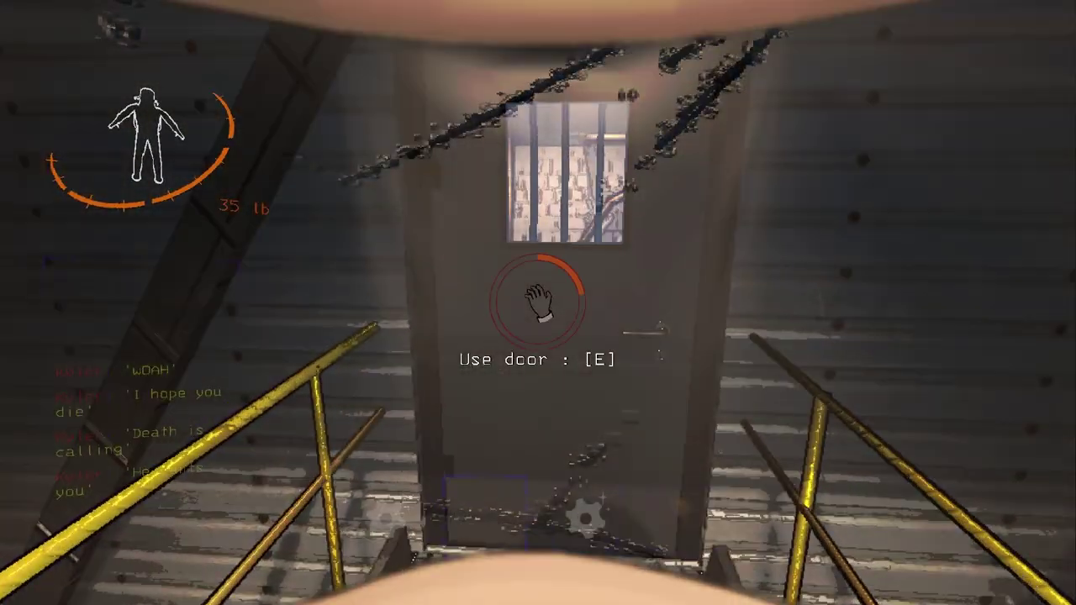
{"action": "key", "text": "w"}
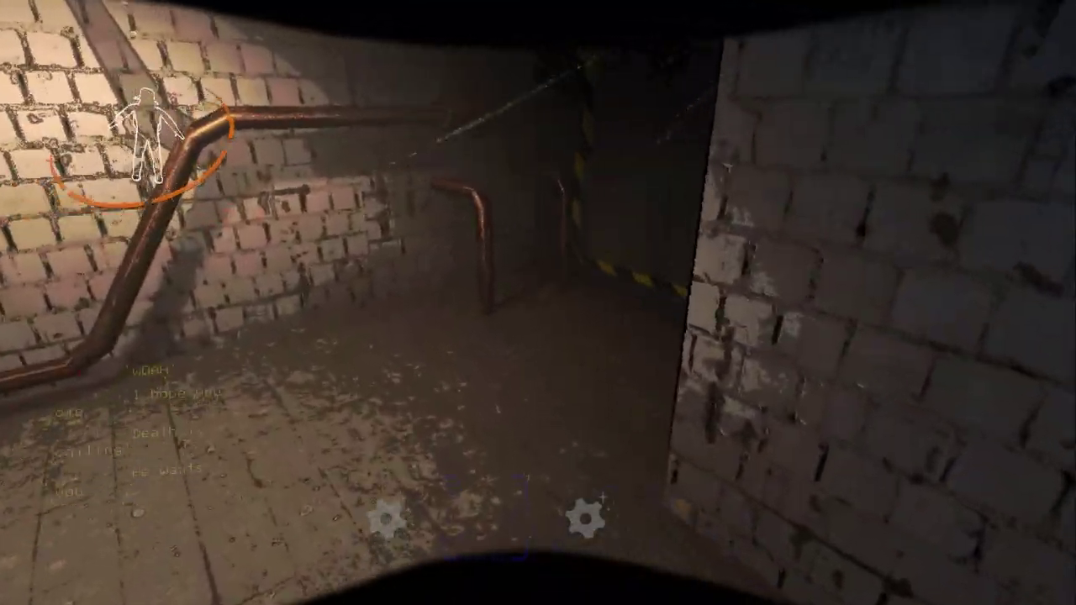
{"action": "key", "text": "w"}
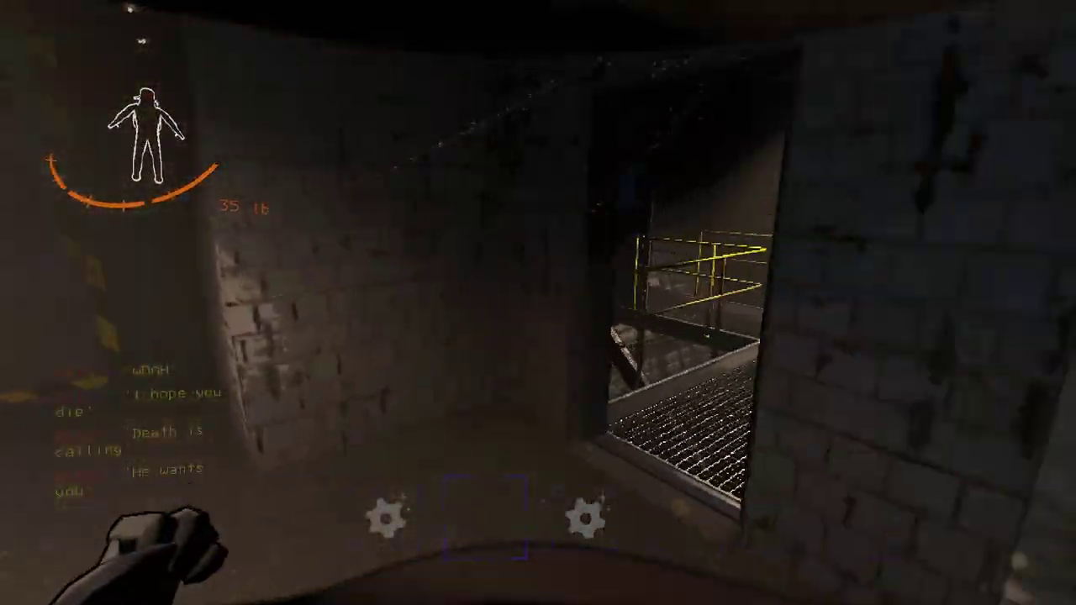
{"action": "key", "text": "w"}
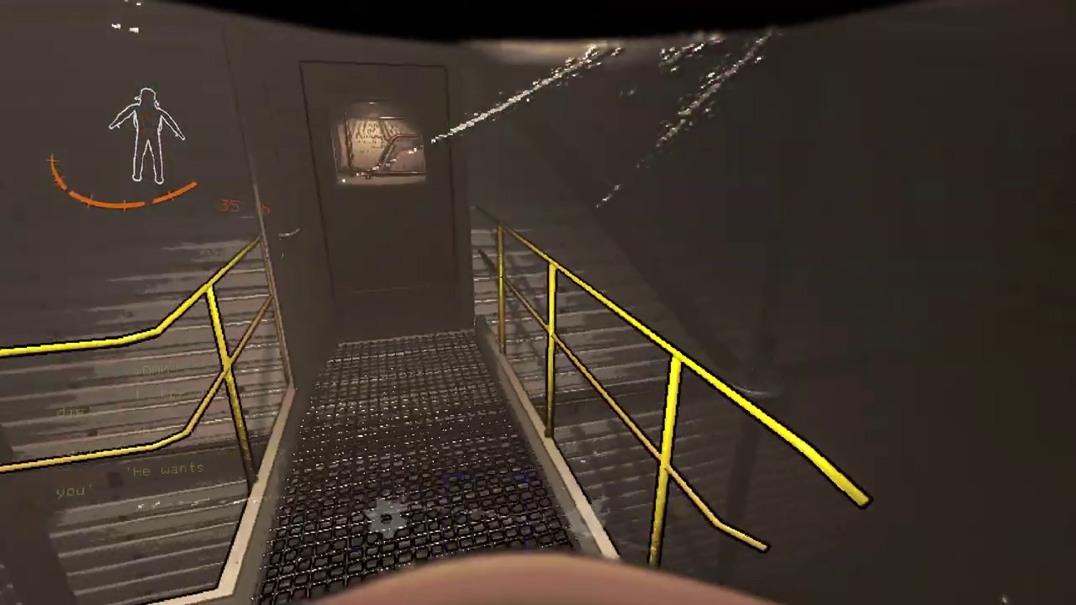
{"action": "key", "text": "w"}
{"action": "key", "text": "e"}
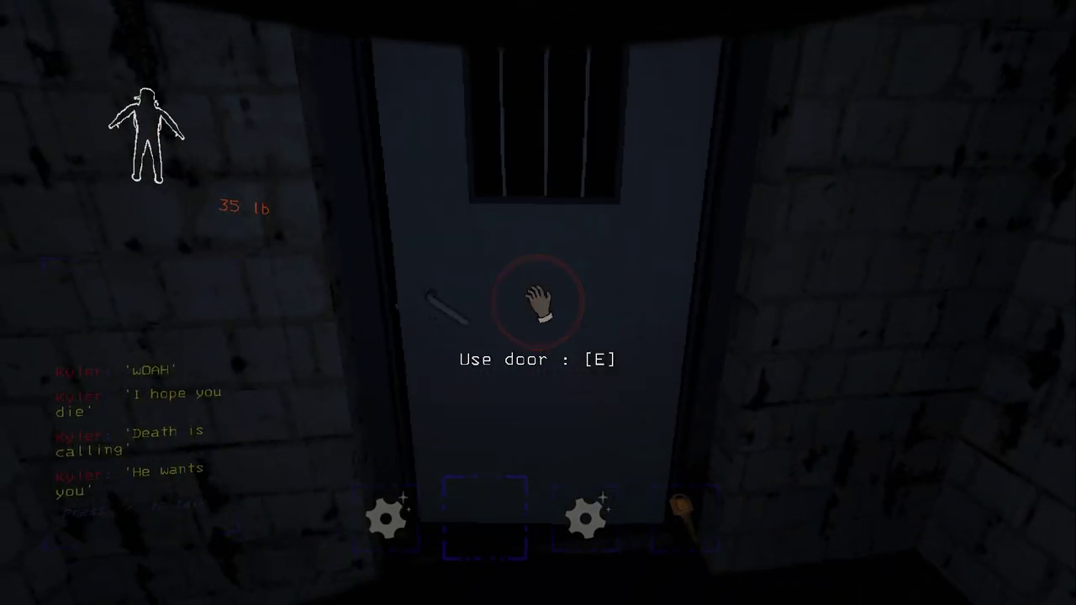
- Scan for scrap, grab the tattered metal sheet (61 lb), and head upstairs into the dark room
{"action": "right_click", "coordinate": [538, 302]}
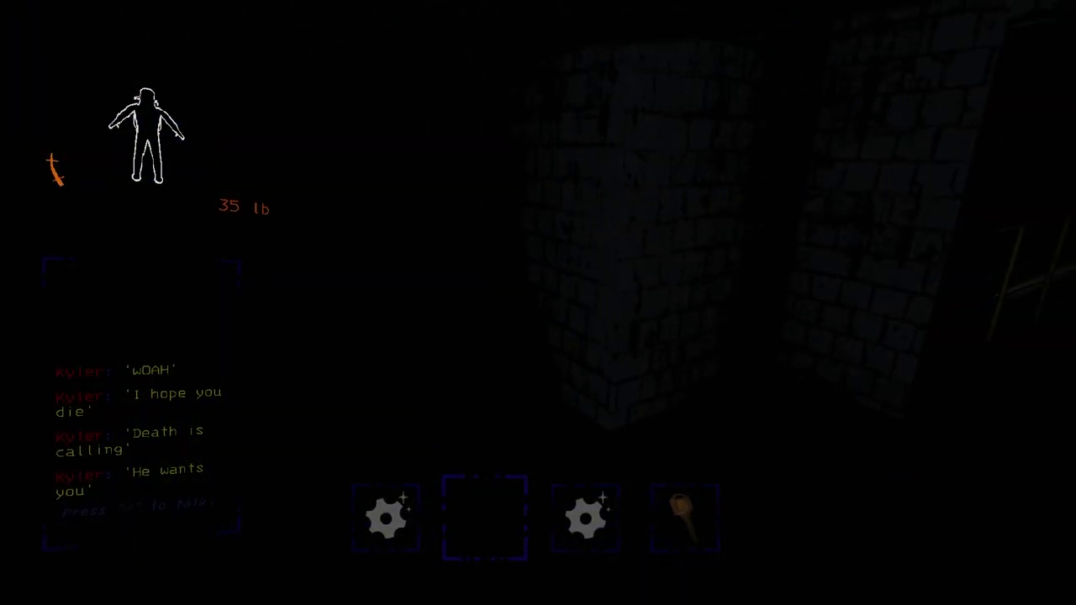
{"action": "key", "text": "e"}
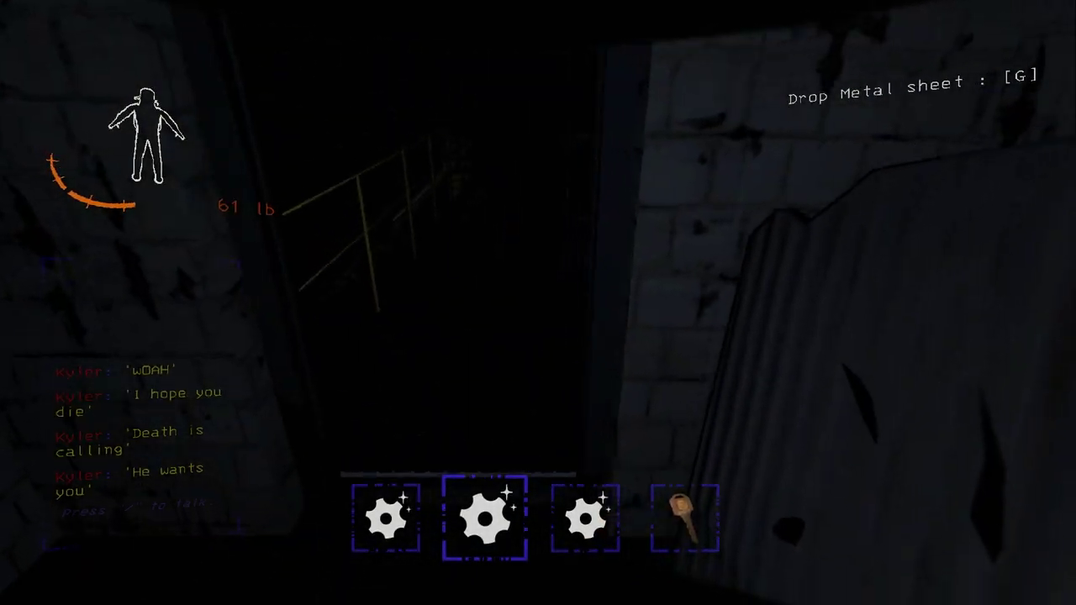
{"action": "scroll", "coordinate": [538, 302], "scroll_direction": "up", "scroll_amount": 1}
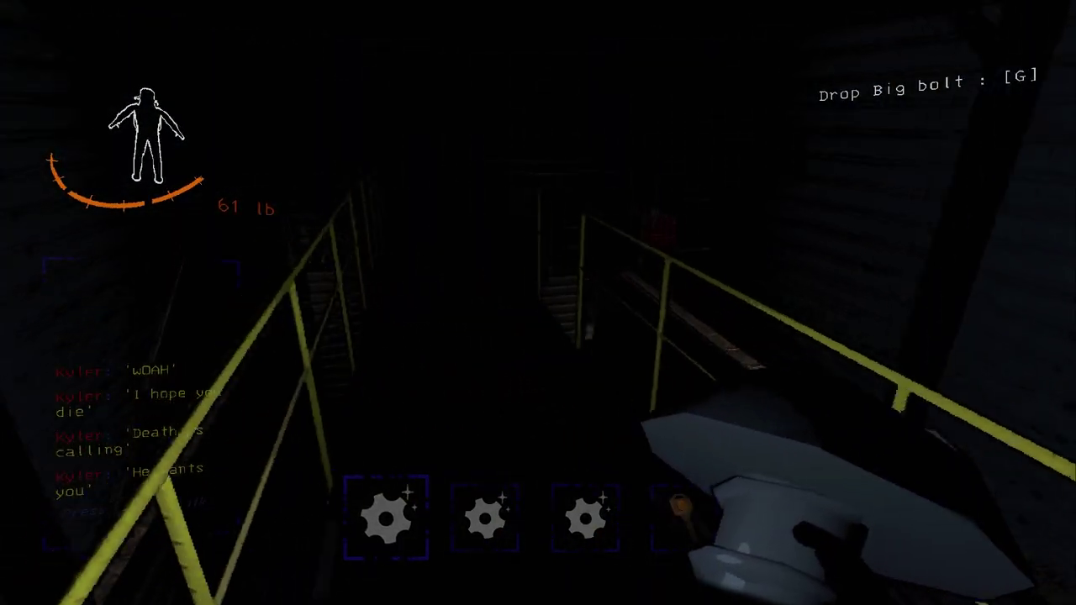
{"action": "key", "text": "w"}
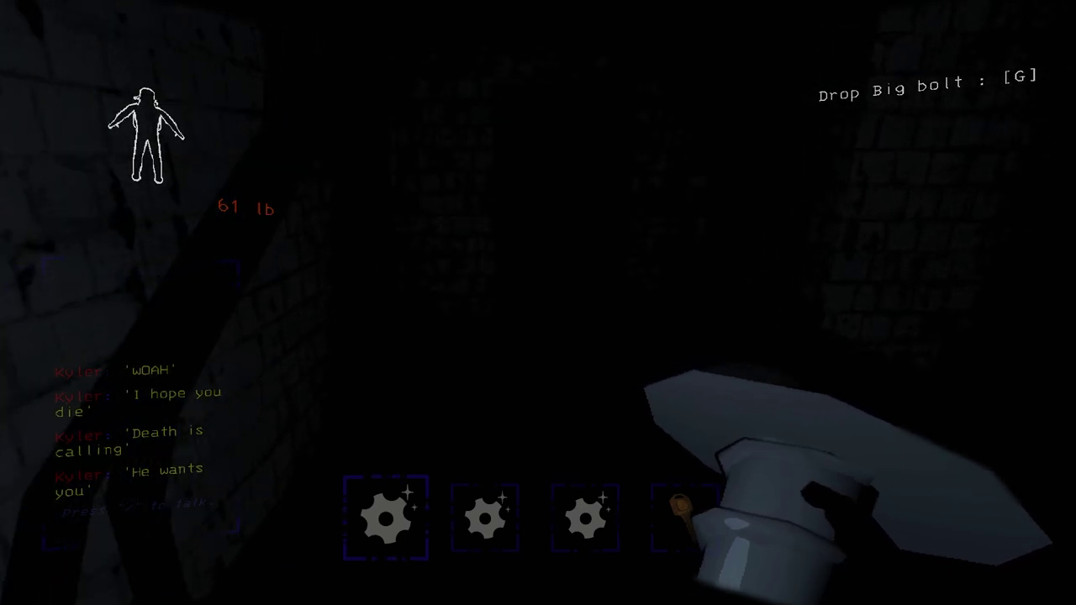
{"action": "key", "text": "w"}
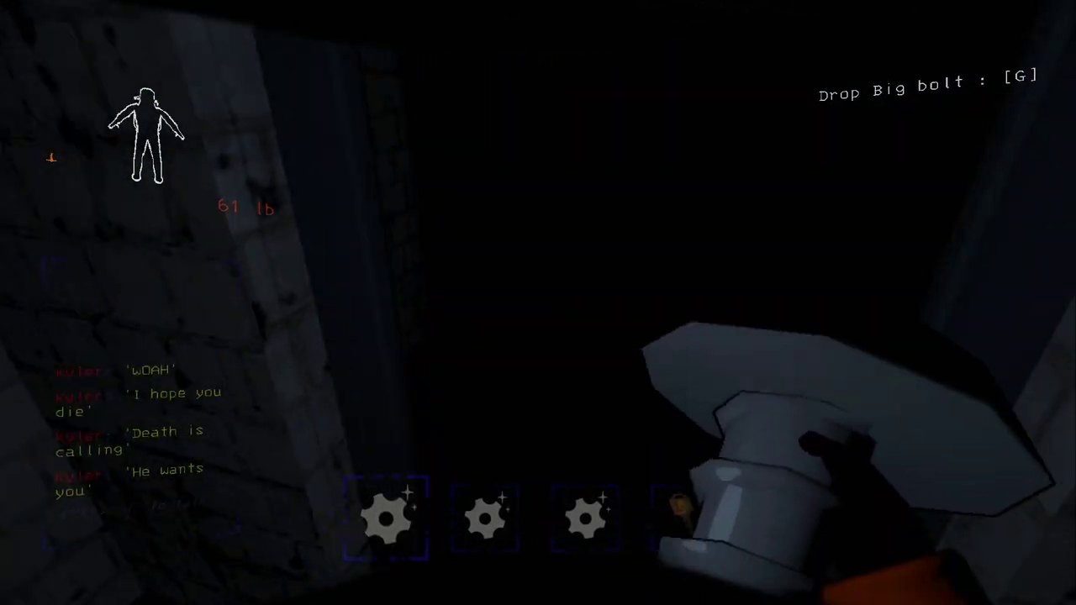
- Run with the big bolt across railed catwalks and dark brick corridors into the pipe tunnel
{"action": "key", "text": "shift"}
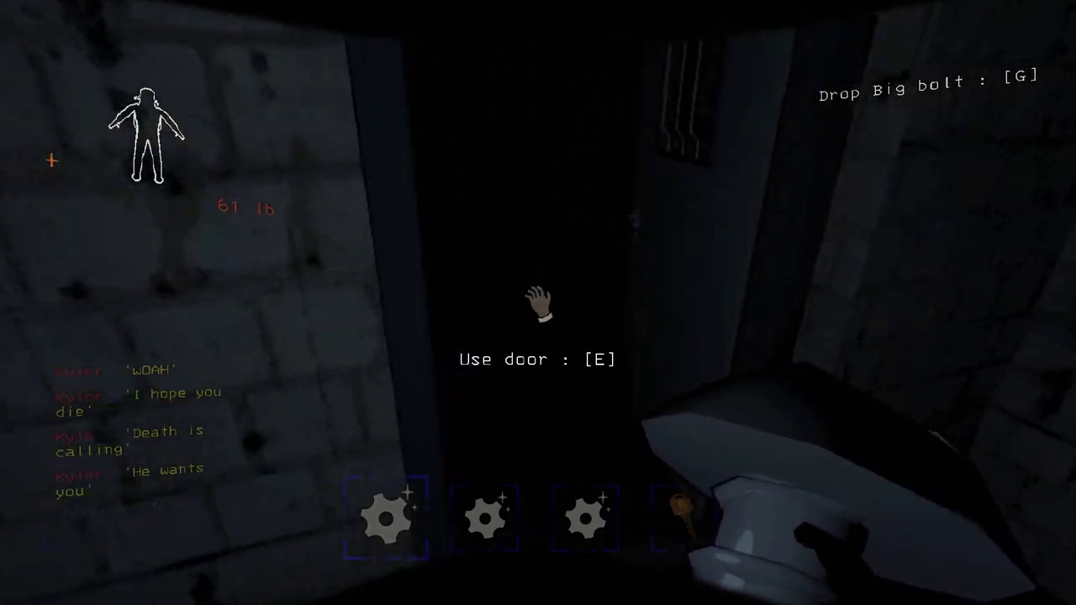
{"action": "key", "text": "w"}
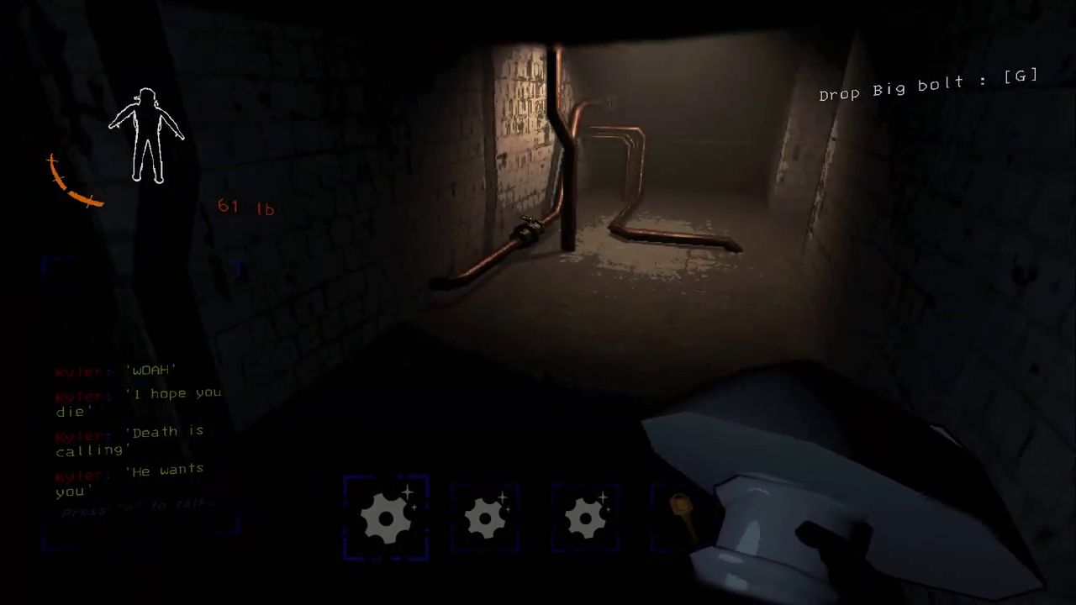
{"action": "key", "text": "w"}
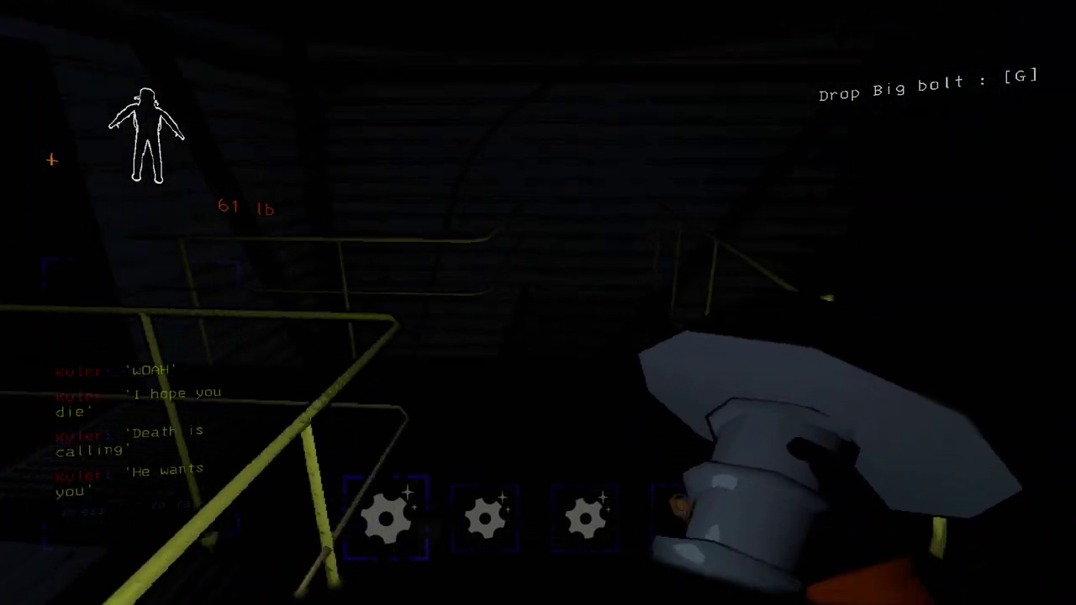
{"action": "key", "text": "w"}
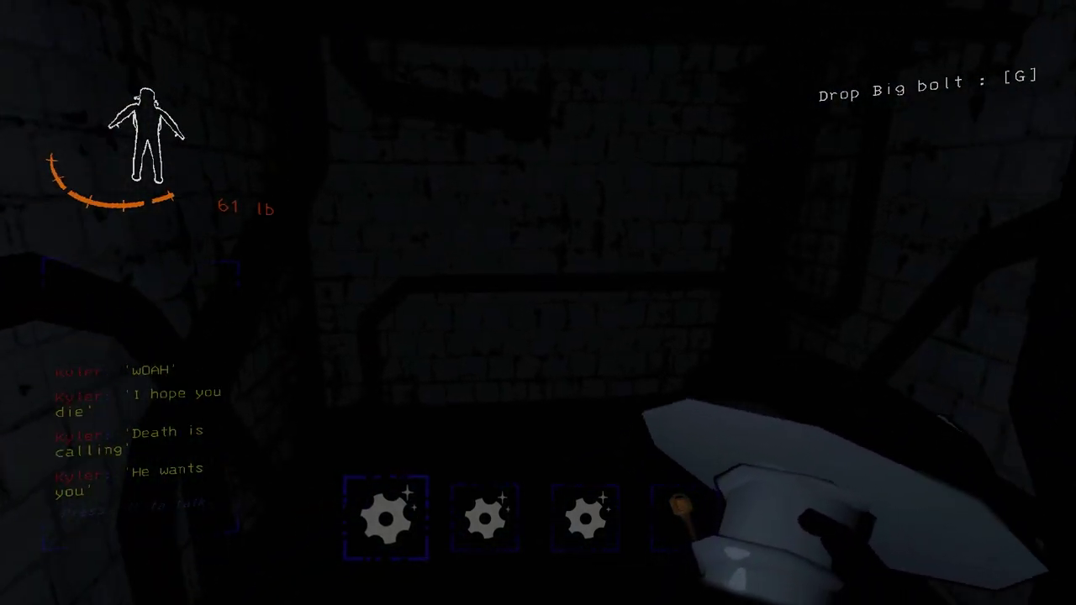
{"action": "key", "text": "w"}
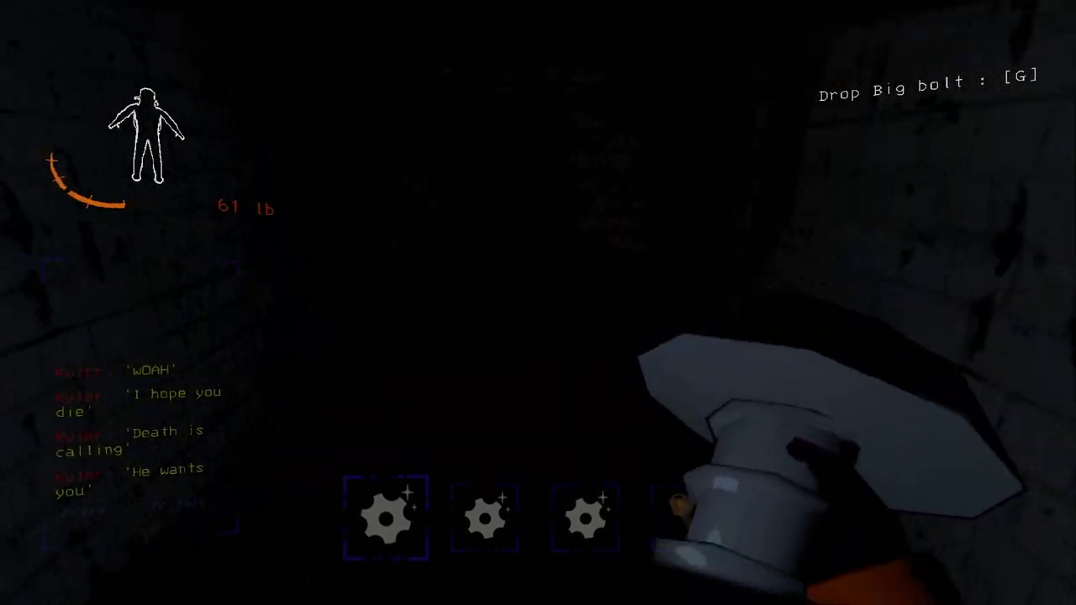
{"action": "key", "text": "w"}
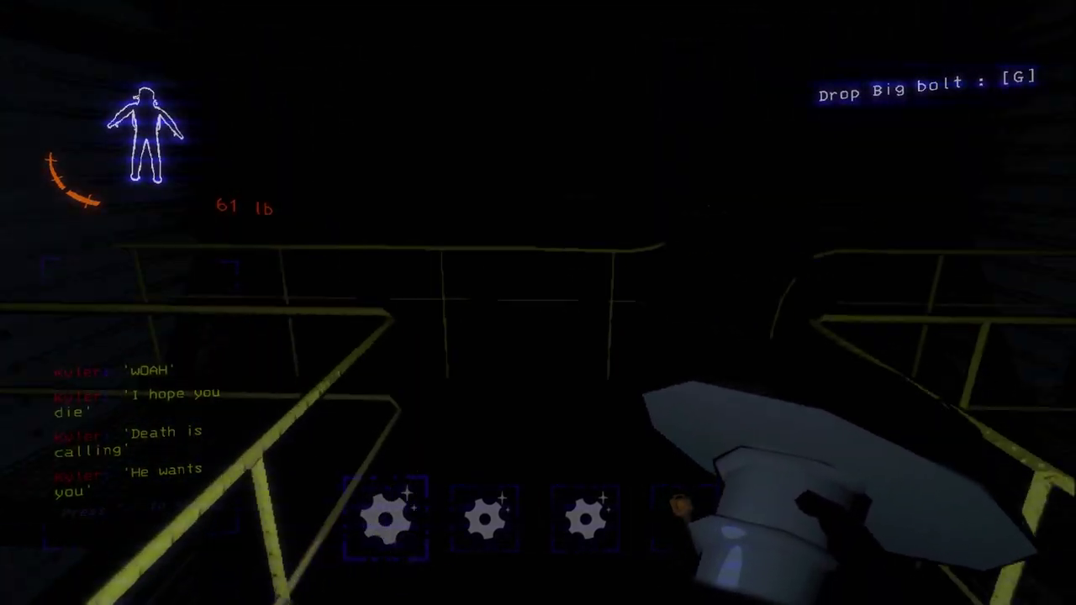
{"action": "key", "text": "w"}
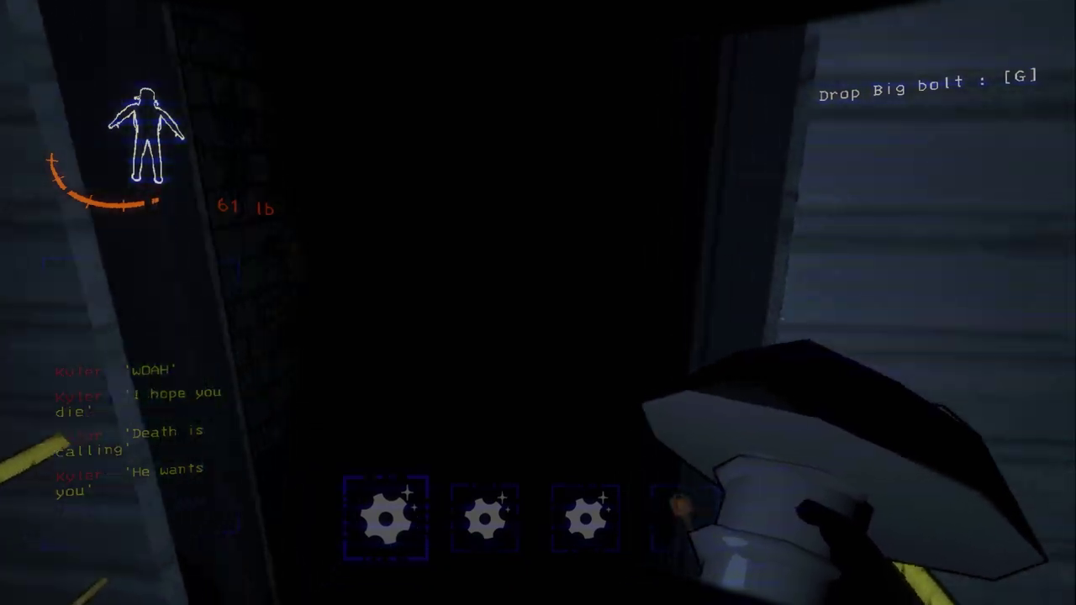
{"action": "key", "text": "w"}
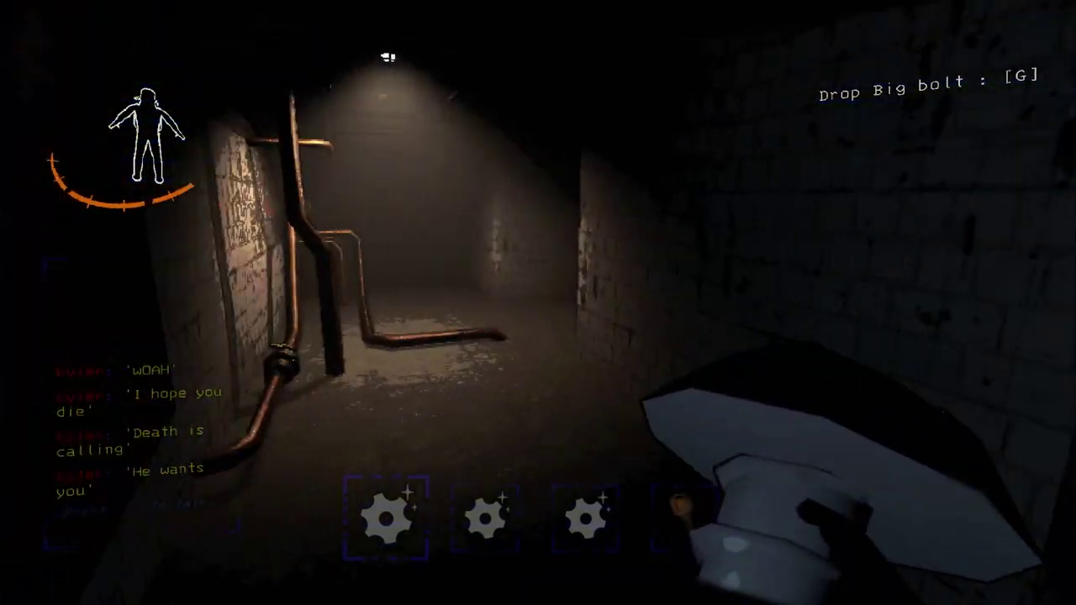
{"action": "key", "text": "w"}
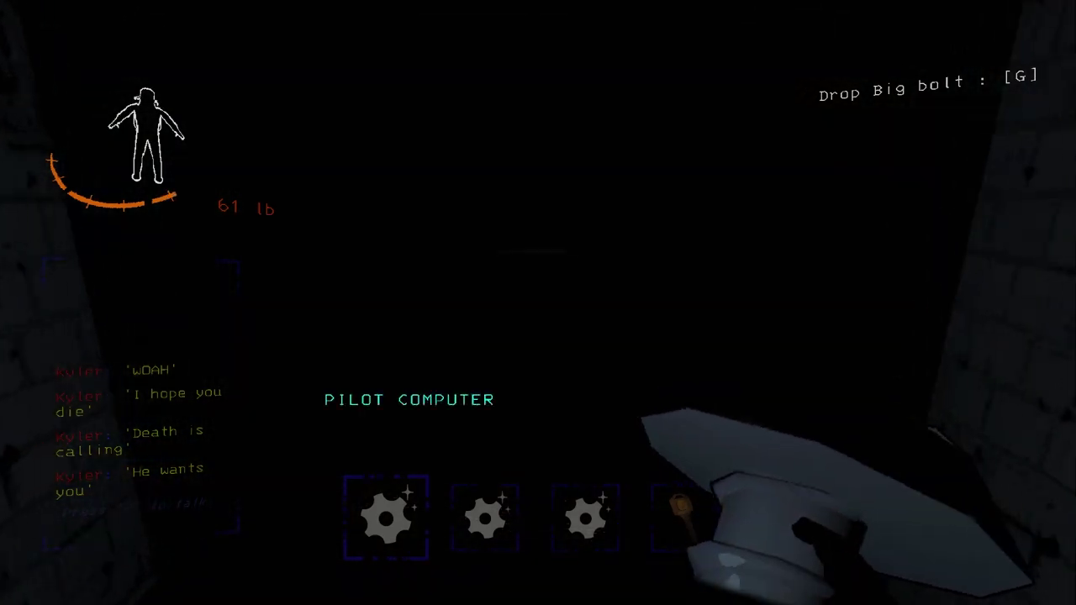
- Carry the big bolt along the catwalk and through the lit doorway past dark brick walls
{"action": "key", "text": "w"}
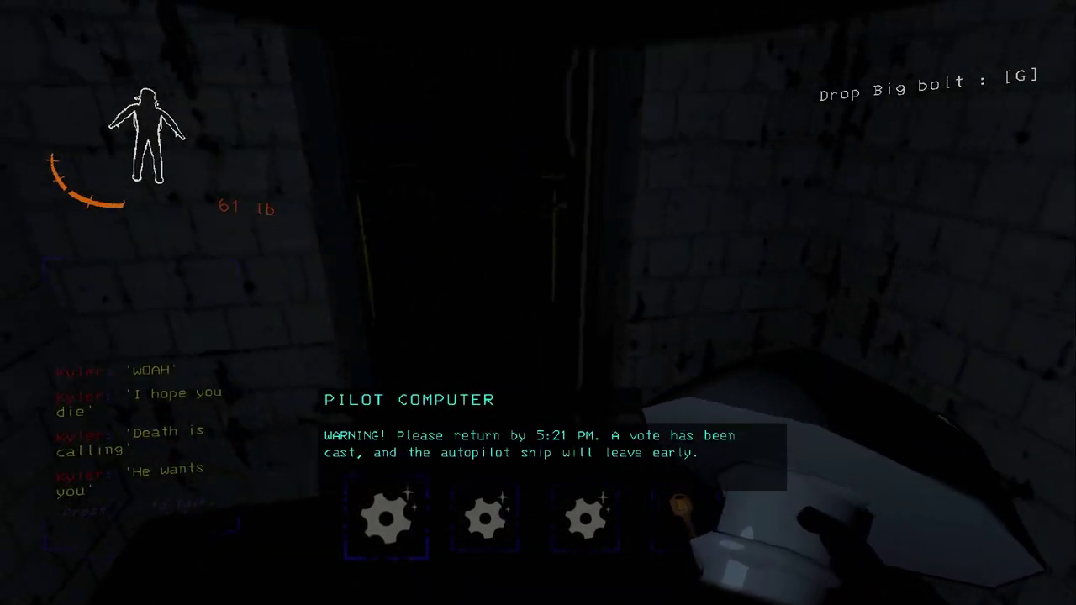
{"action": "key", "text": "w"}
{"action": "key", "text": "w"}
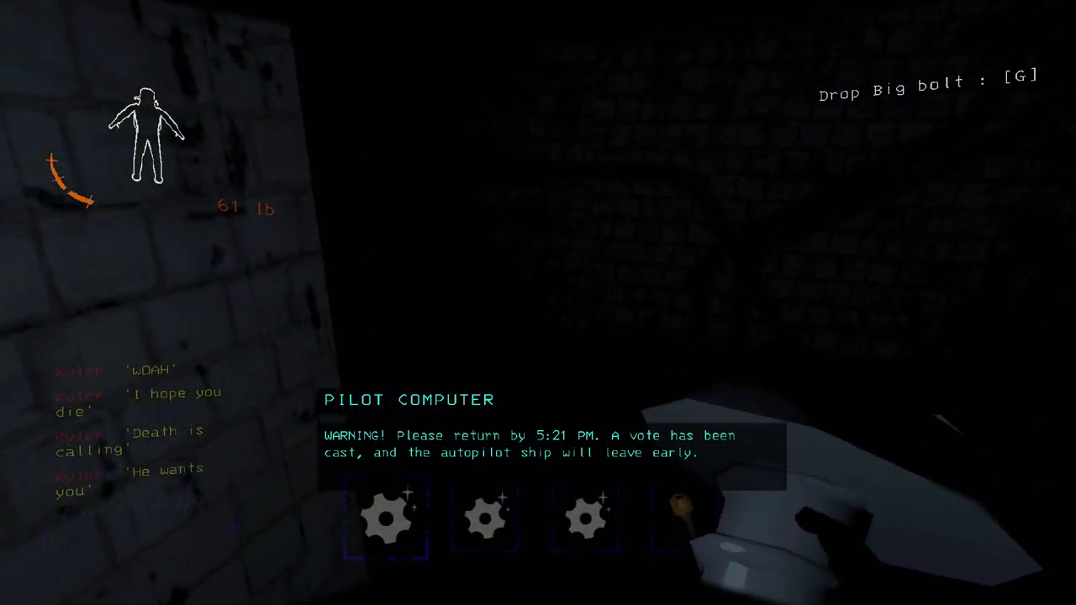
{"action": "key", "text": "w"}
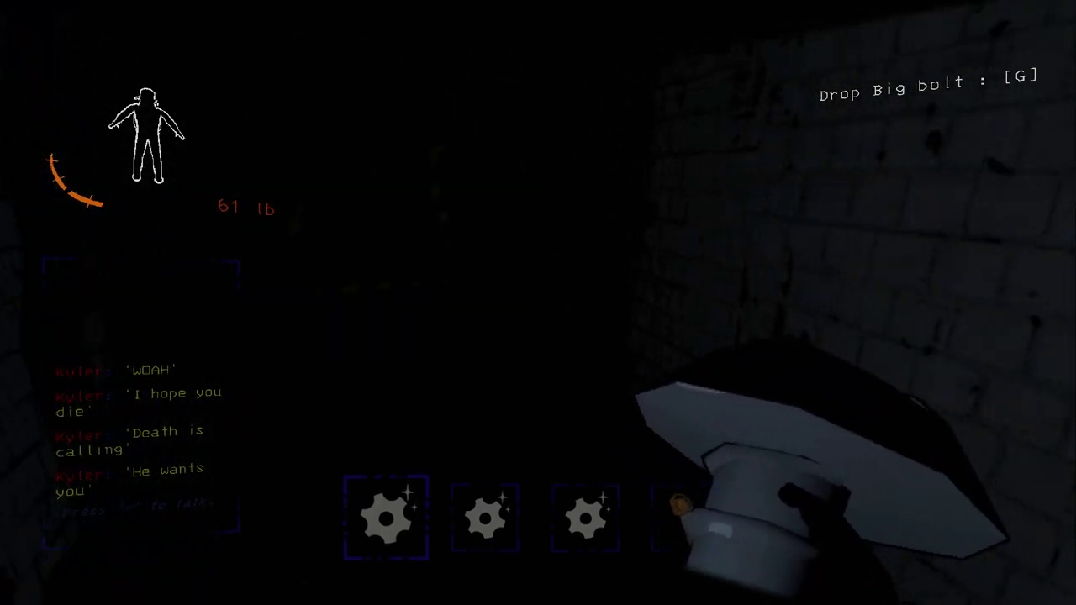
{"action": "key", "text": "w"}
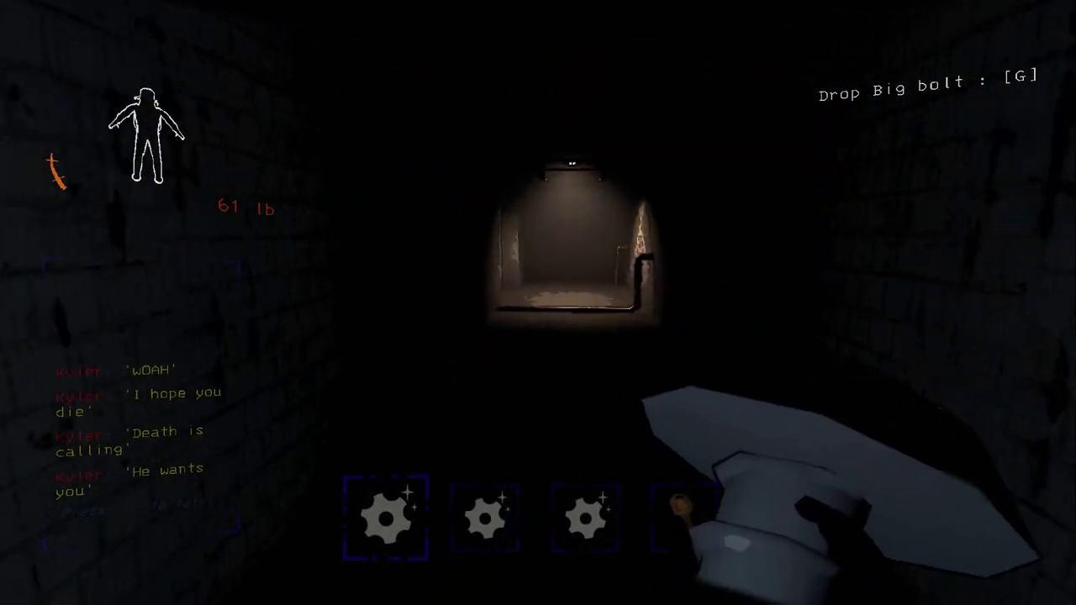
{"action": "key", "text": "w"}
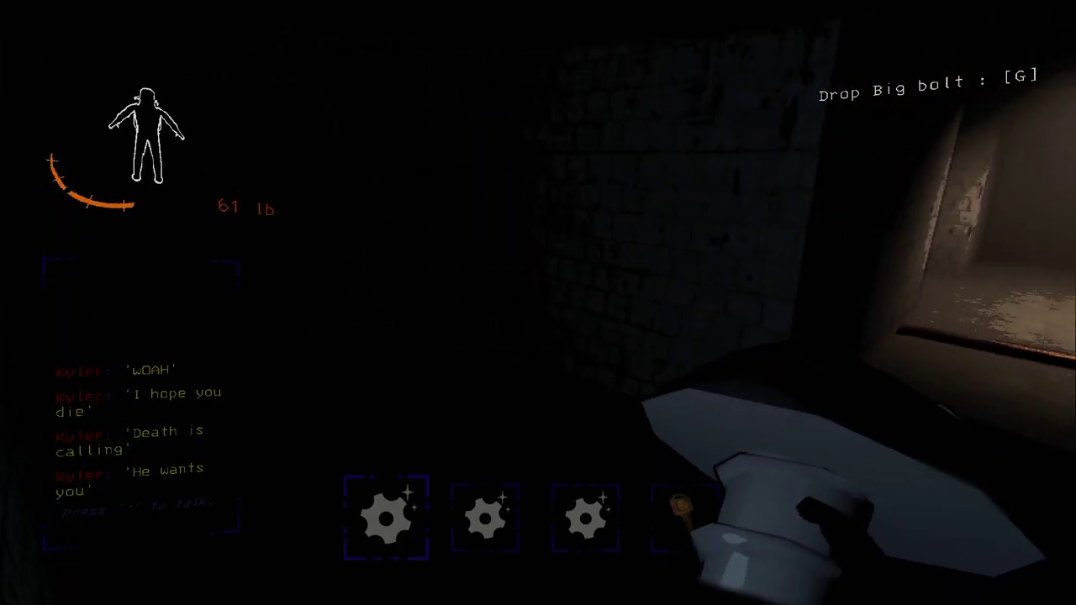
{"action": "key", "text": "w"}
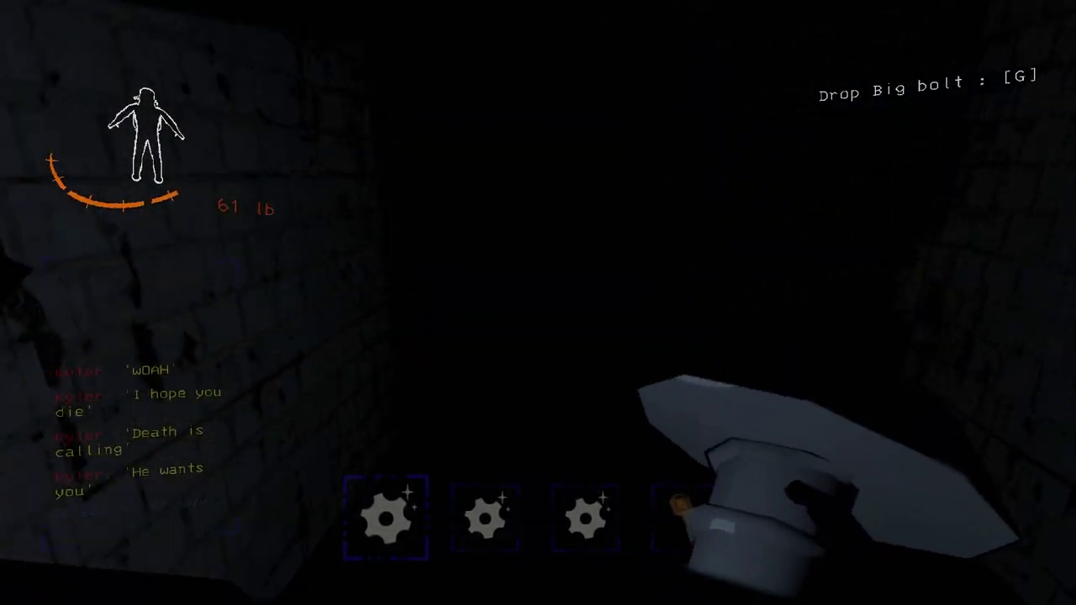
- Follow the pipe-lined corridor to the yellow-railed stairs and climb to the creature's landing
{"action": "key", "text": "w"}
{"action": "key", "text": "w"}
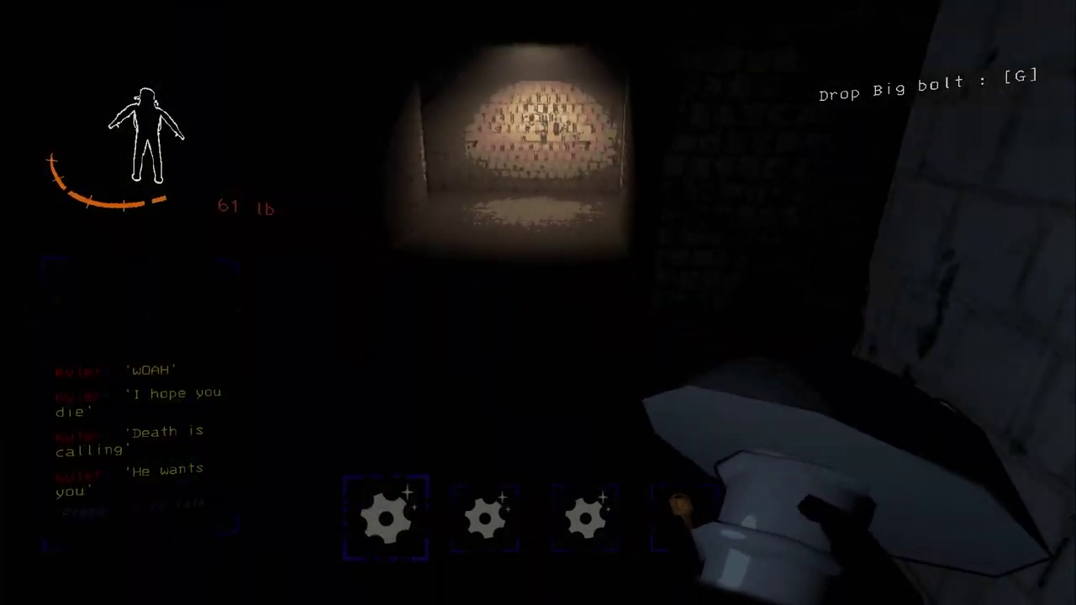
{"action": "key", "text": "w"}
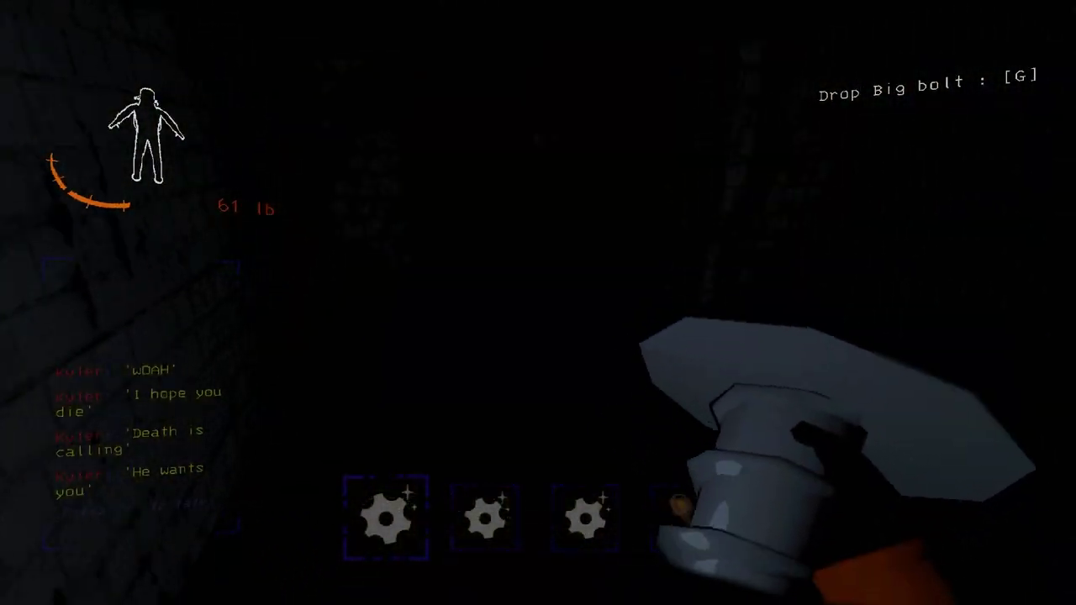
{"action": "key", "text": "w"}
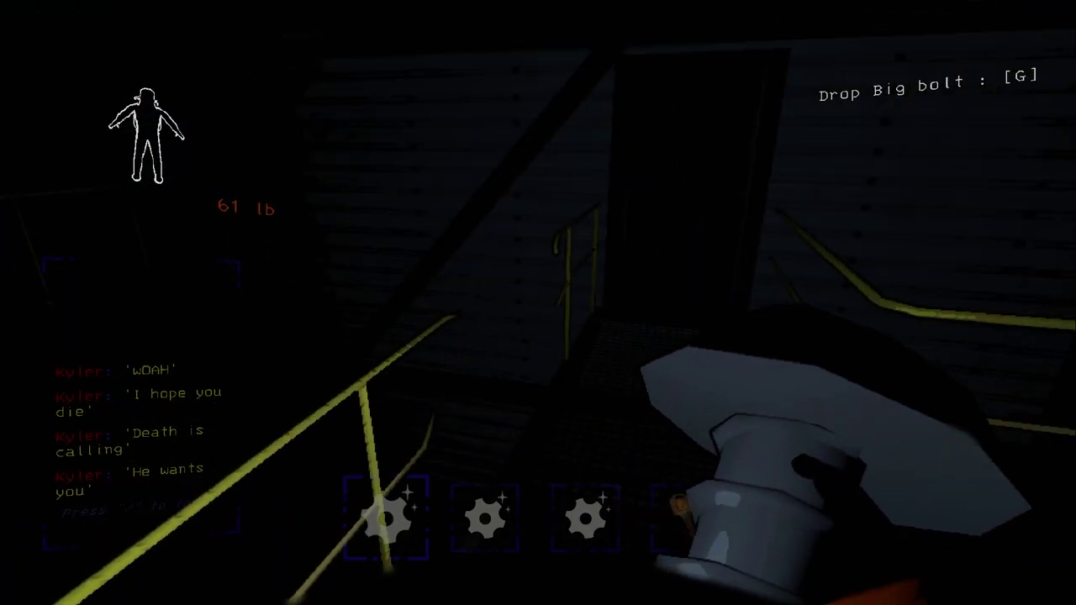
{"action": "key", "text": "w"}
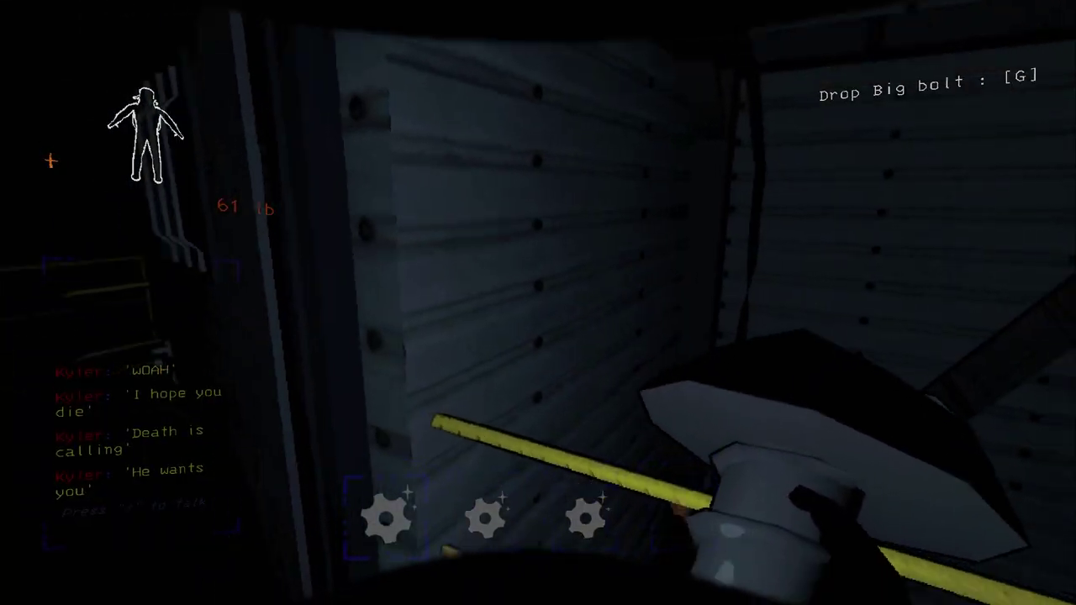
{"action": "key", "text": "w"}
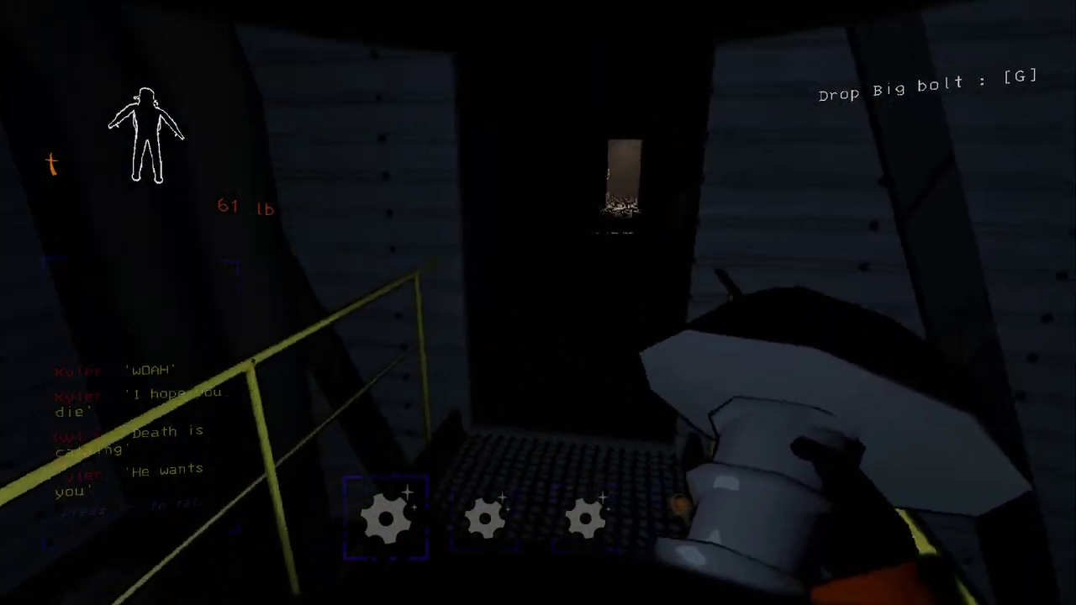
{"action": "key", "text": "w"}
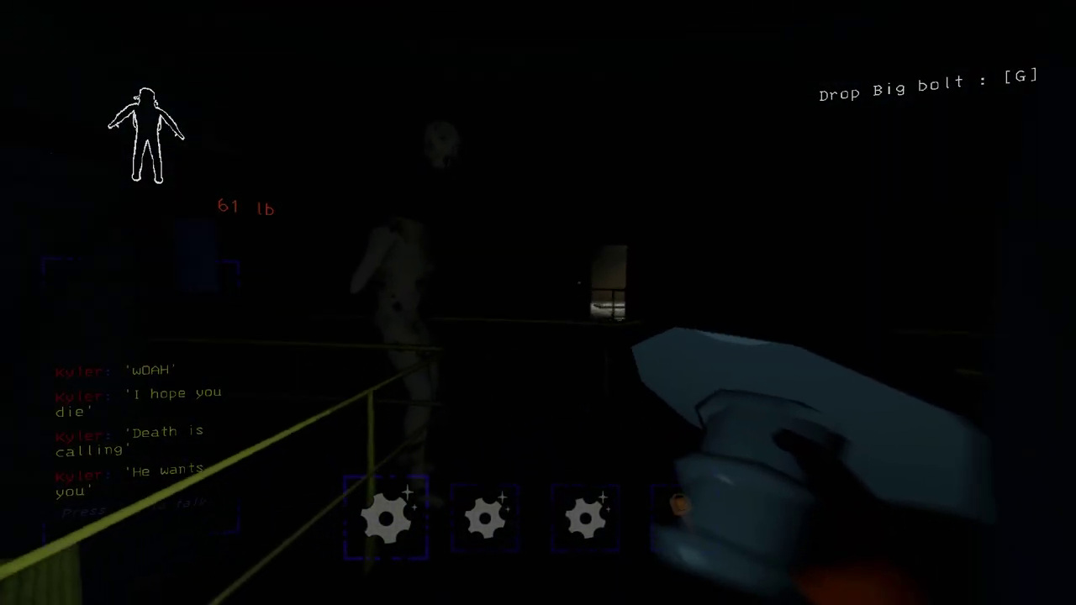
- Turn away from the creature and walk through the dark corridor to the catwalk's side door
{"action": "key", "text": "w"}
{"action": "key", "text": "w"}
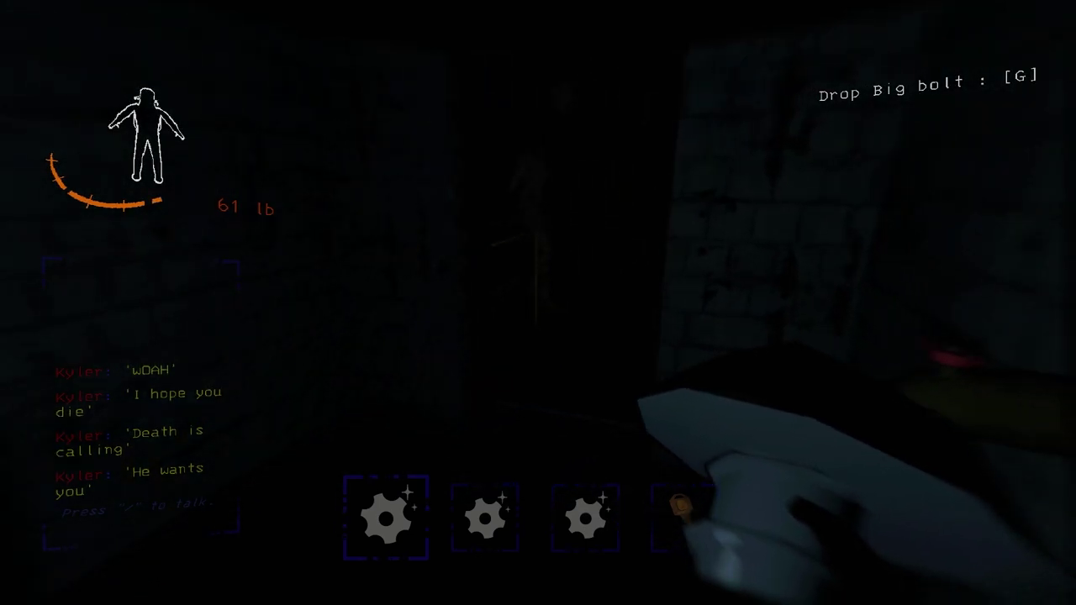
{"action": "key", "text": "w"}
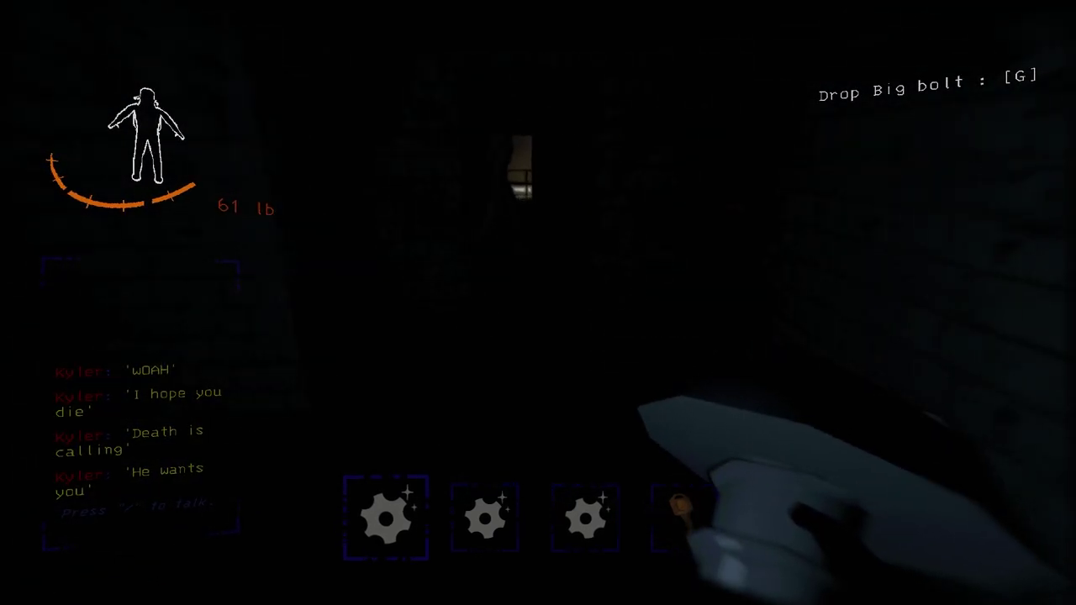
{"action": "key", "text": "w"}
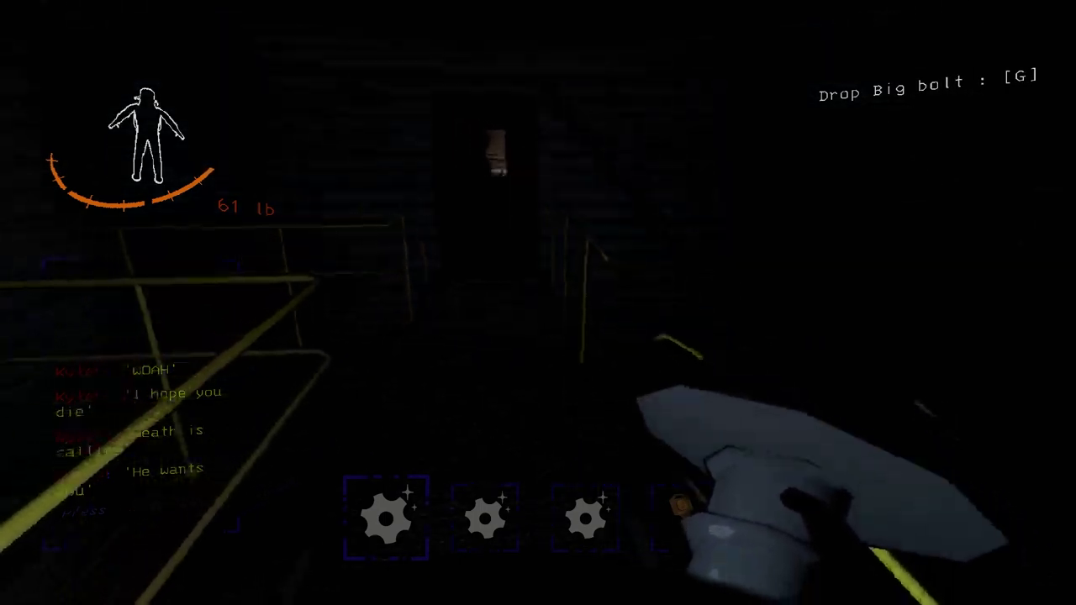
{"action": "key", "text": "w"}
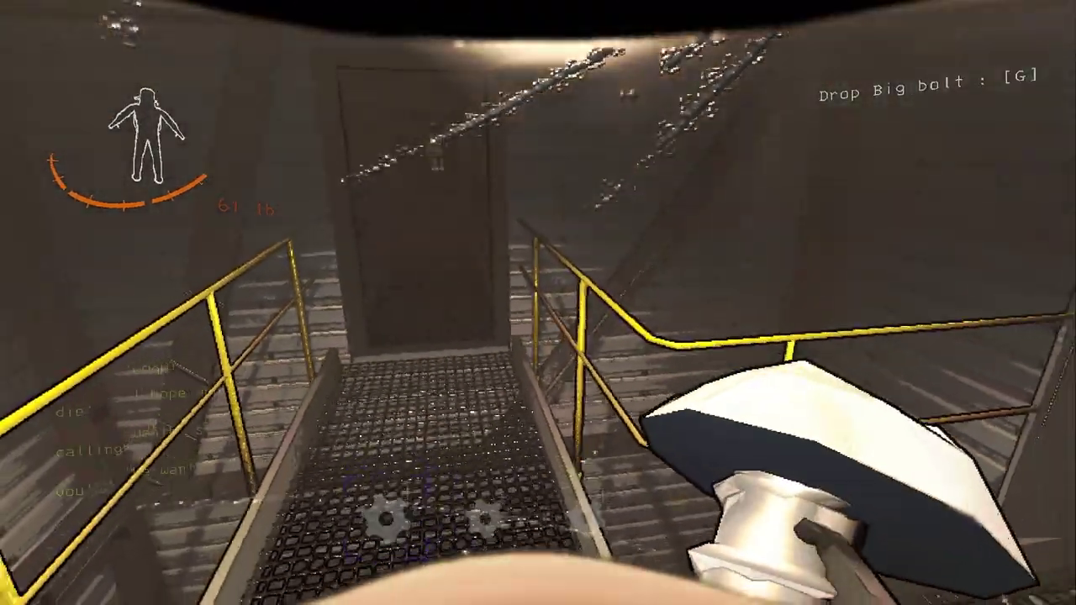
{"action": "key", "text": "w"}
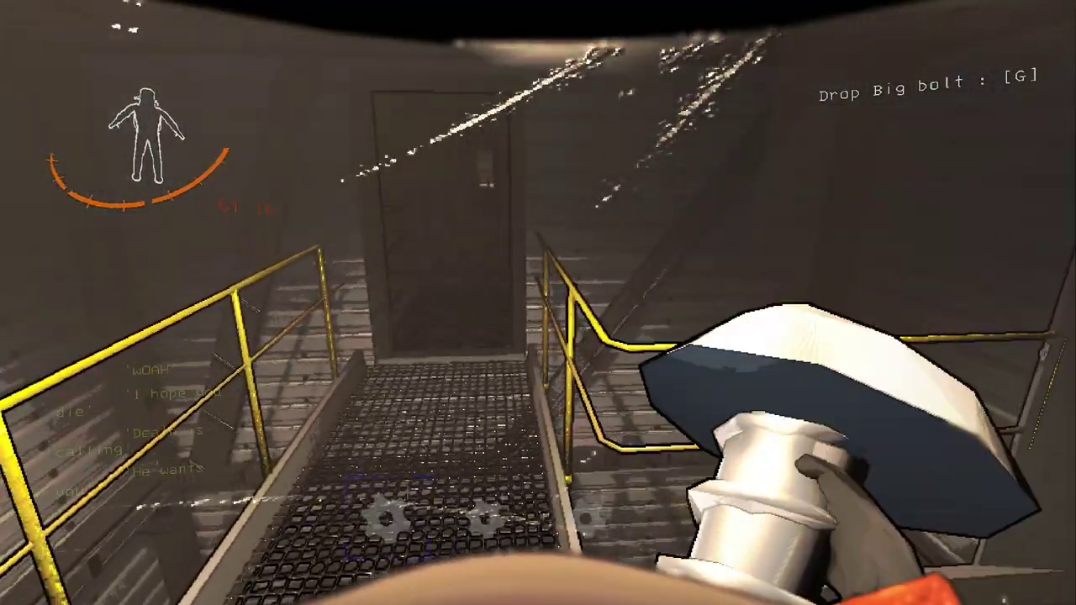
{"action": "key", "text": "w"}
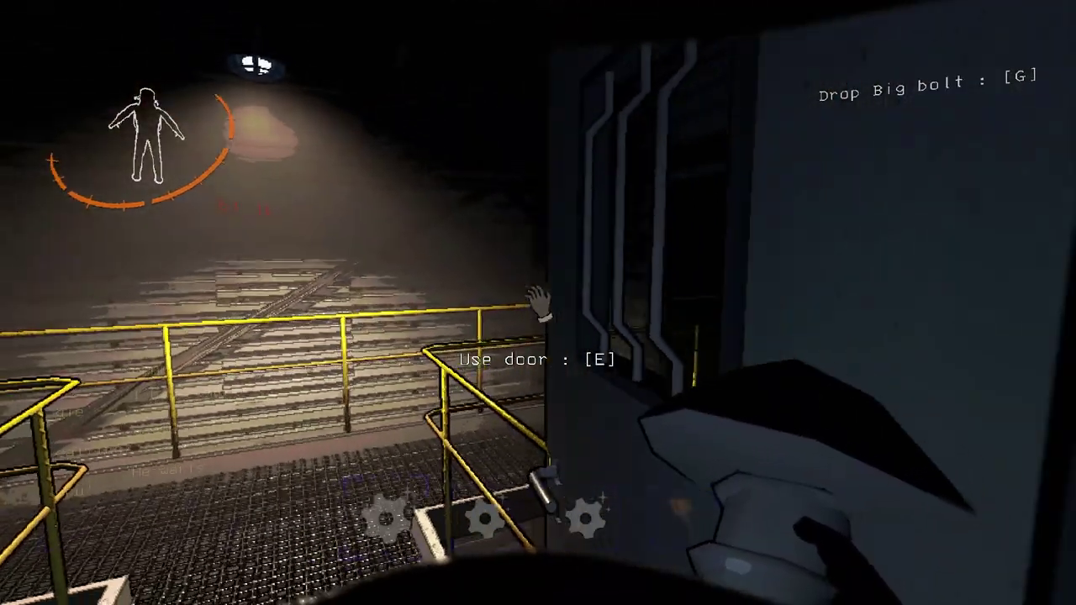
- Go through the side door, glance back at the barred door, and continue into dark corridors
{"action": "key", "text": "e"}
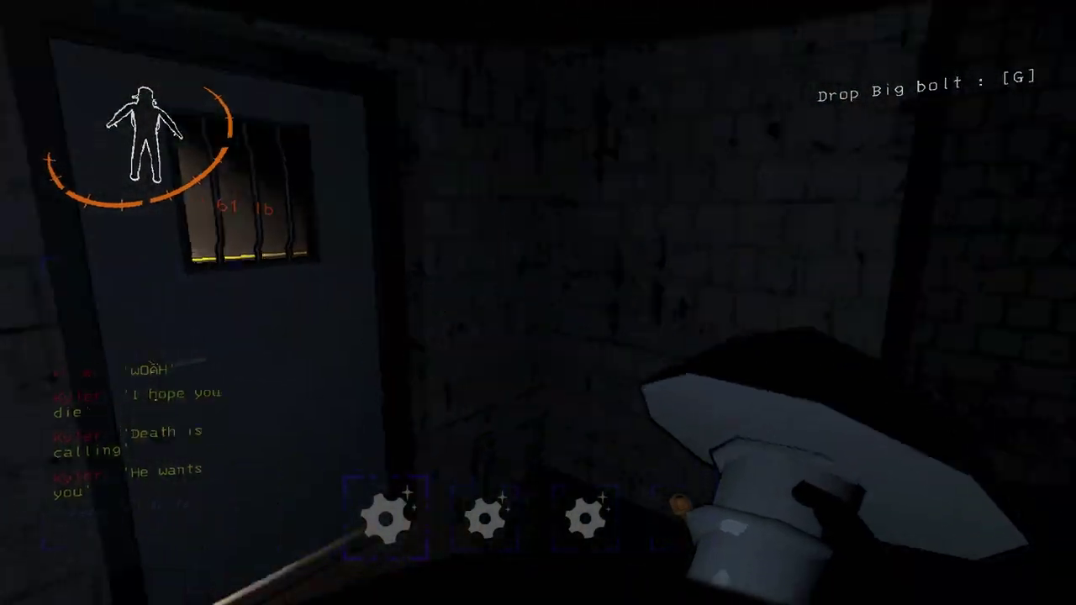
{"action": "key", "text": "s"}
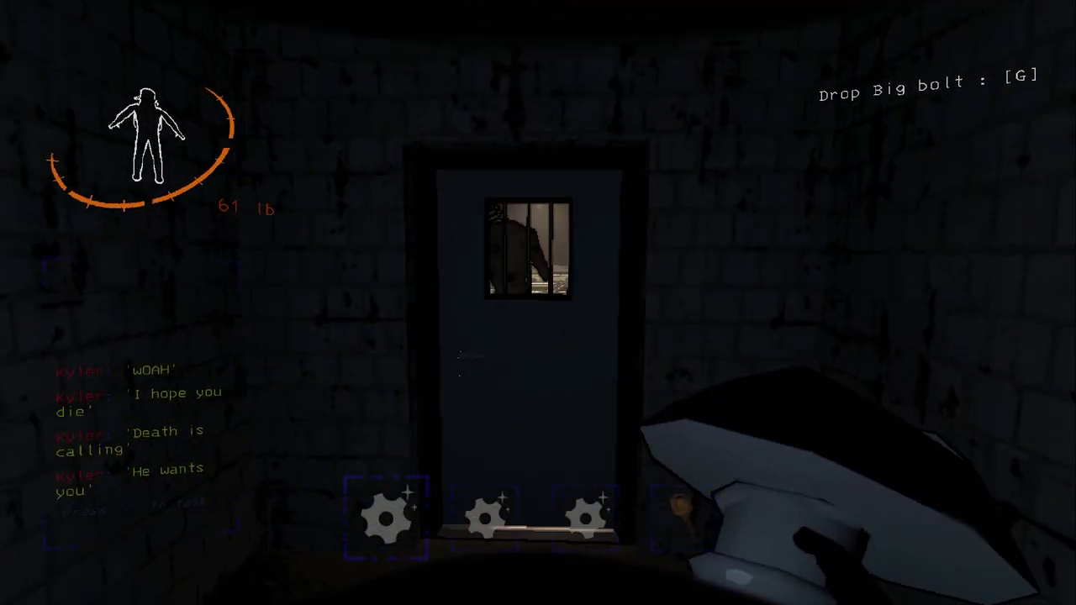
{"action": "key", "text": "w"}
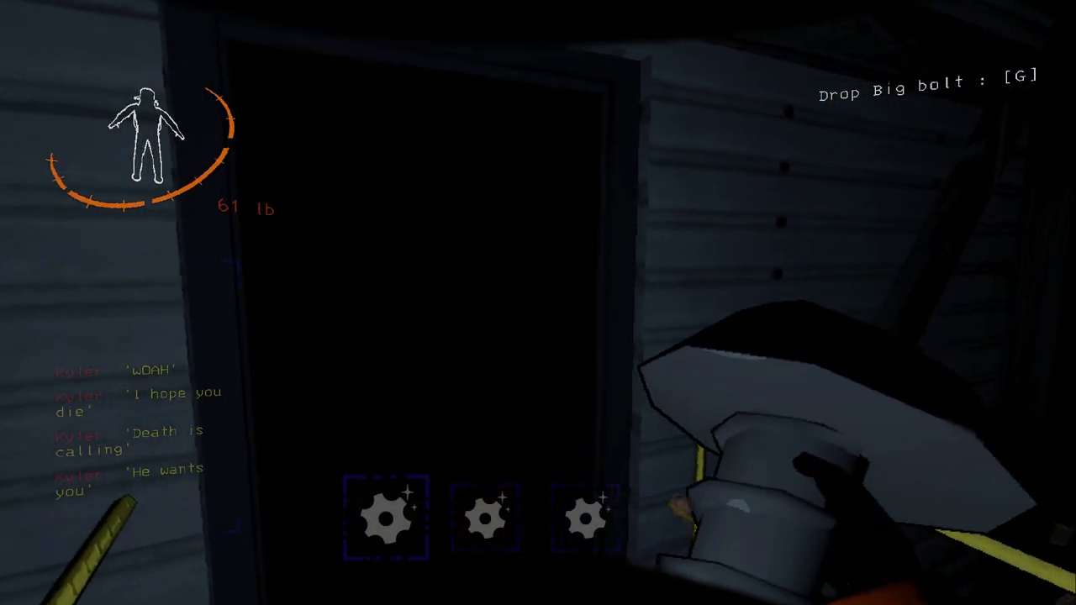
{"action": "key", "text": "w"}
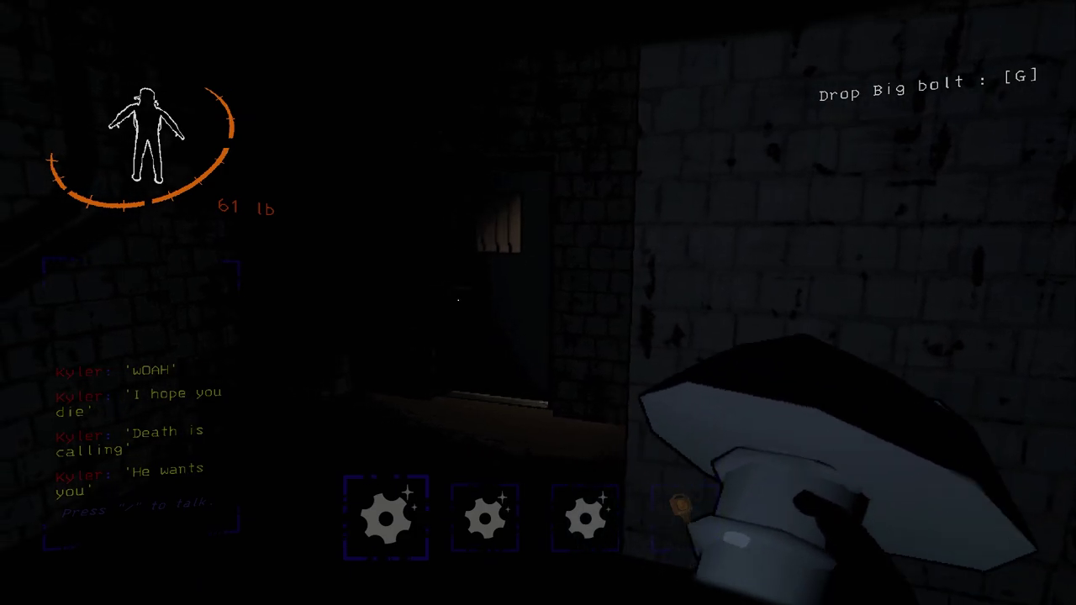
{"action": "key", "text": "w"}
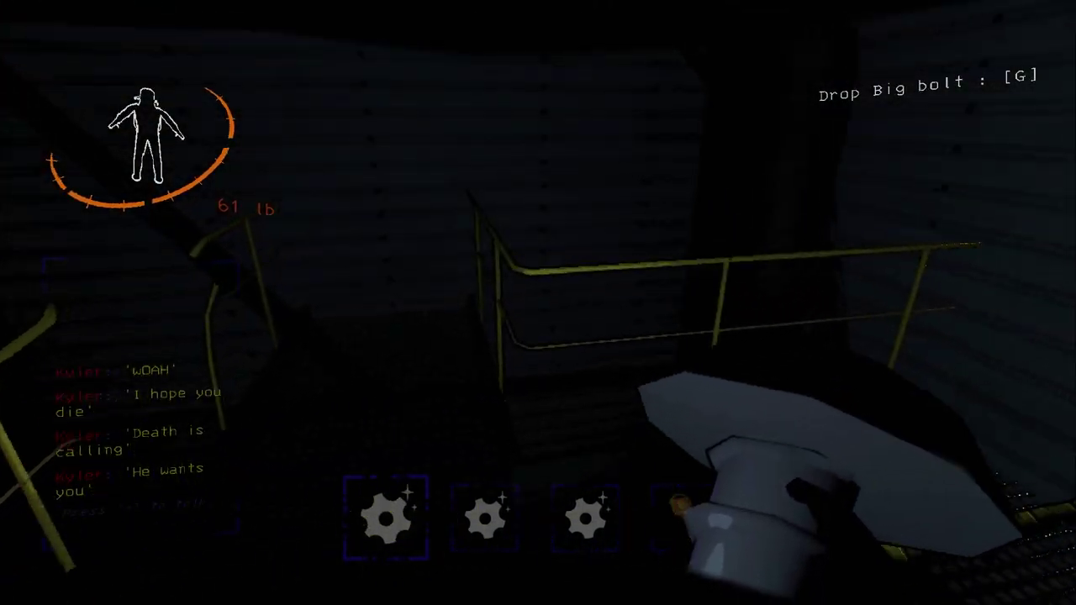
{"action": "key", "text": "w"}
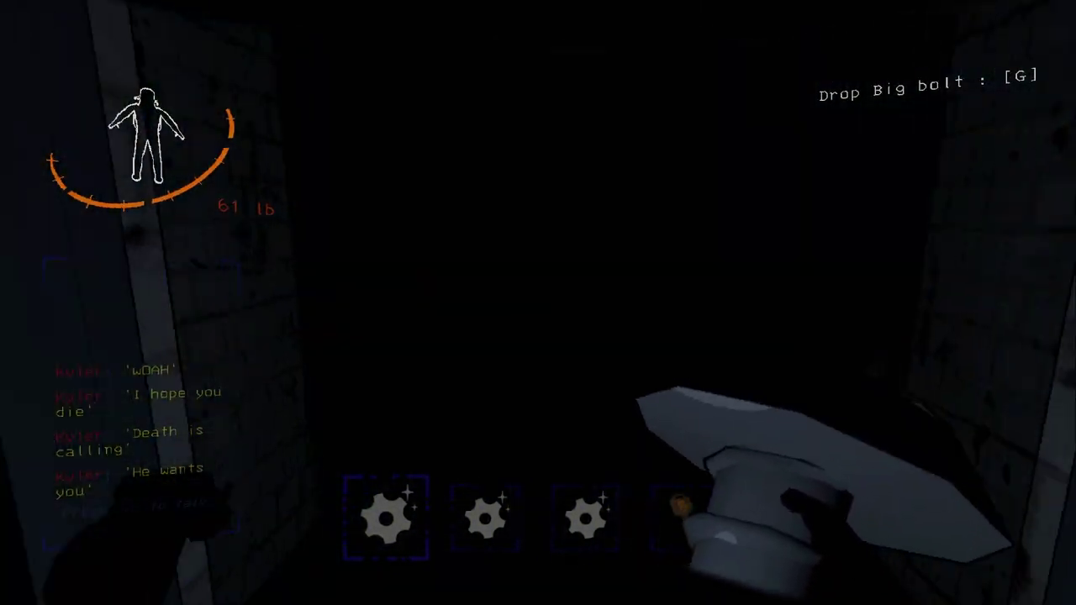